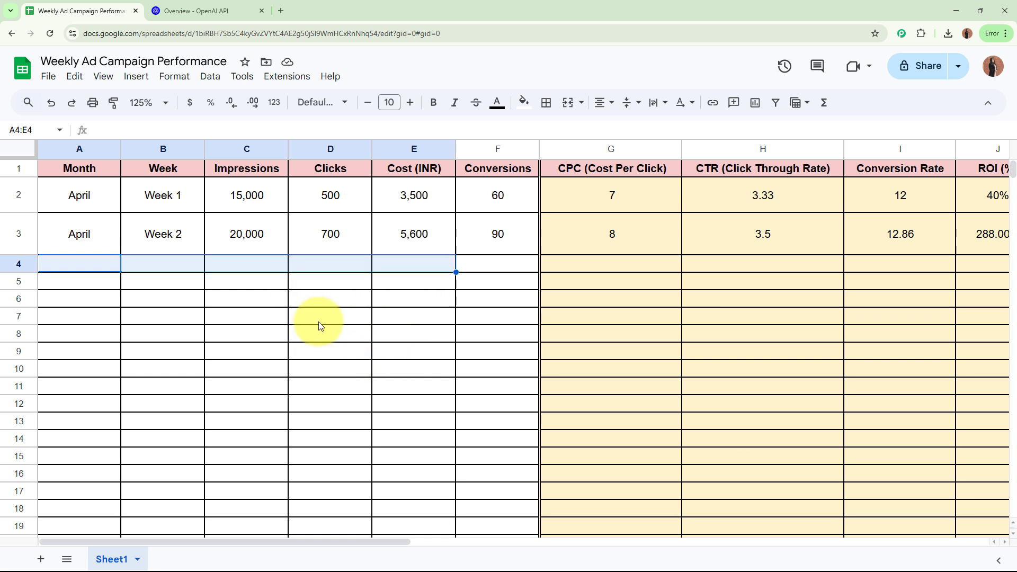
Check the OpenAI developer platform page, and examine the sheet's CPC, CTR, Conversion Rate, ROI and Performance Summary column headers.
left_click(234, 6)
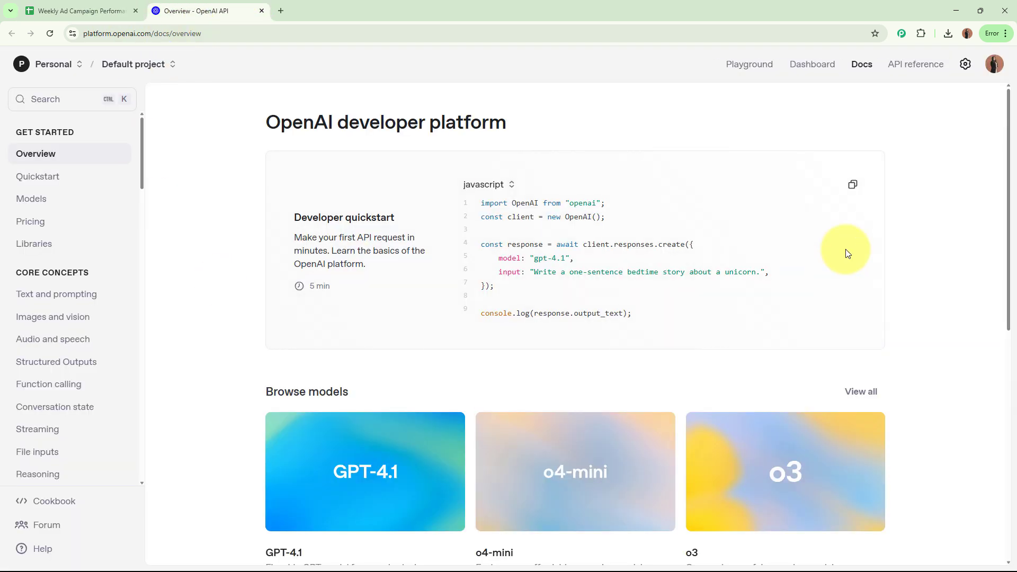
left_click(106, 9)
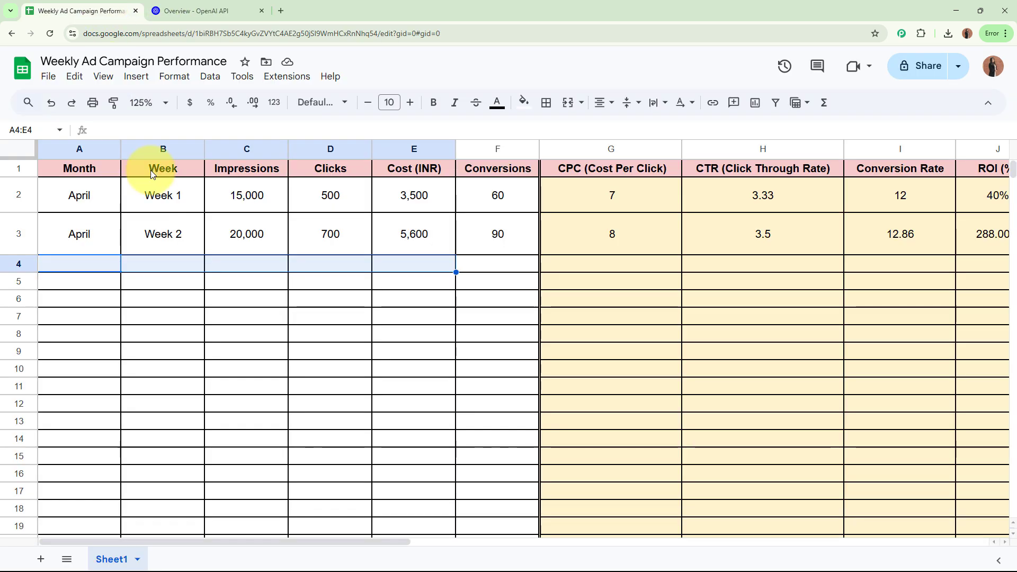
left_click(633, 173)
left_click(735, 173)
left_click(874, 170)
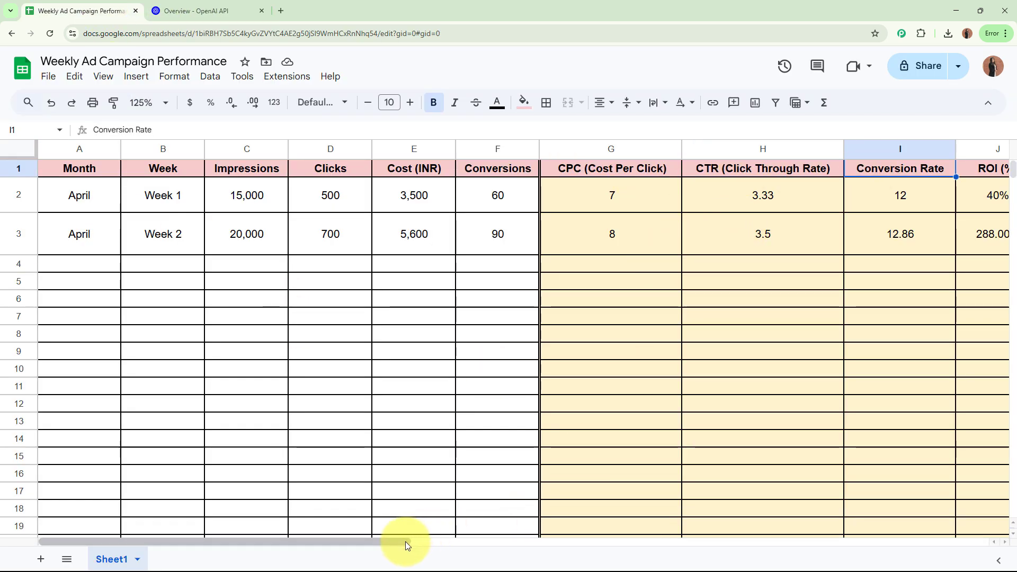
left_click_drag(404, 541, 550, 541)
left_click(628, 171)
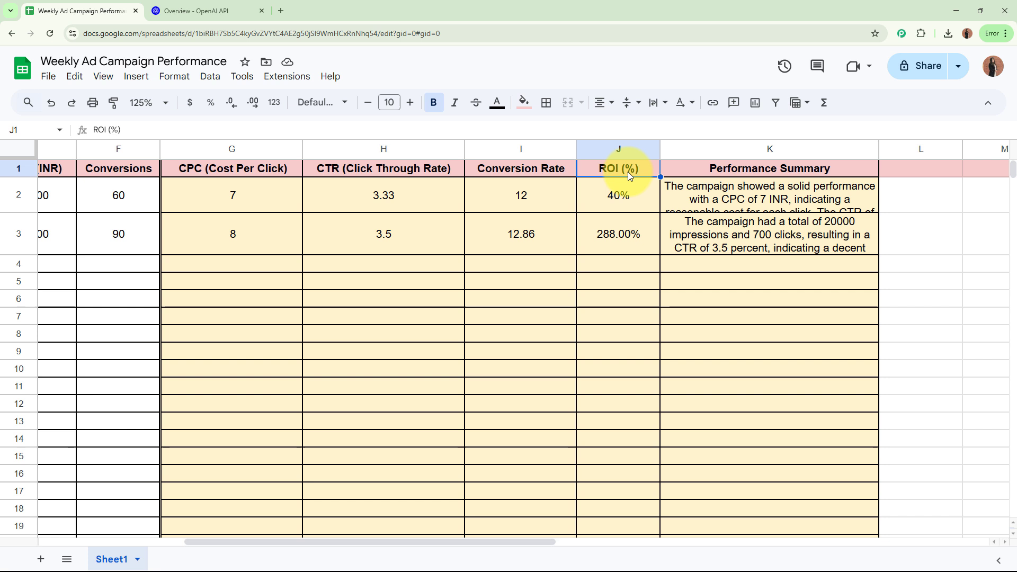
left_click(769, 170)
left_click_drag(440, 542, 301, 543)
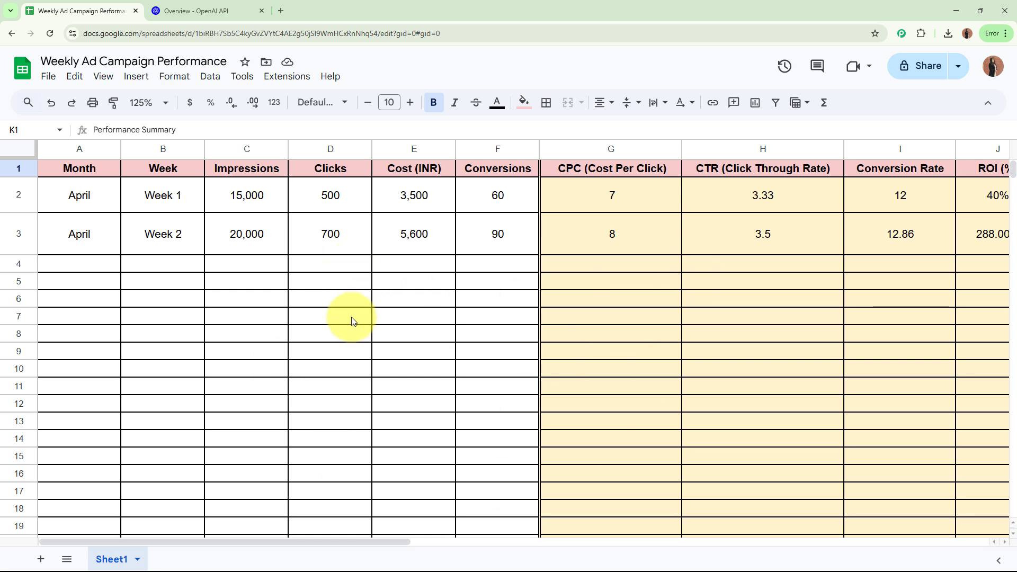
Examine the empty row 4, from the Month to Conversions input cells through the CPC to Performance Summary cells.
left_click_drag(94, 265, 462, 268)
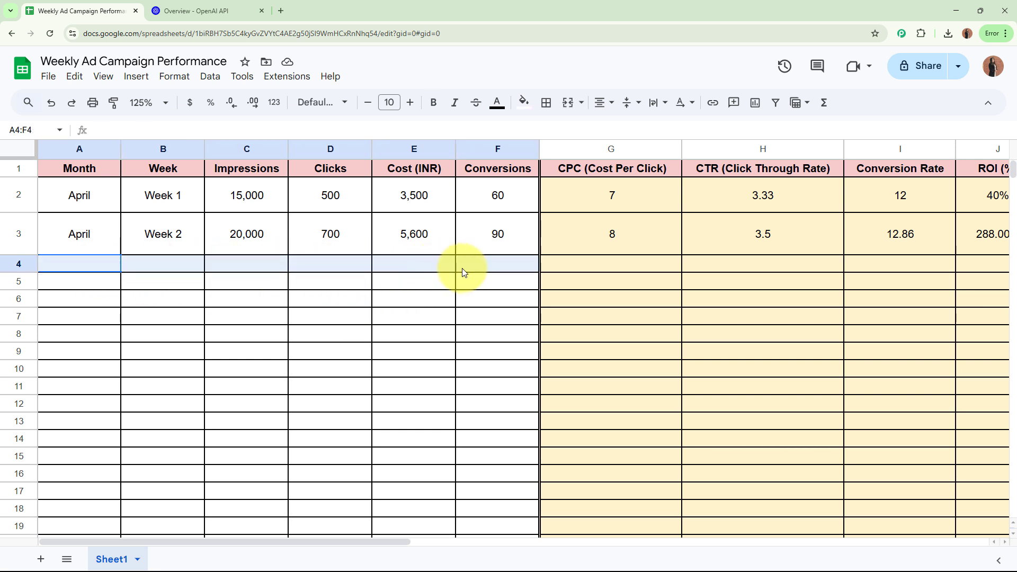
left_click(453, 299)
left_click(92, 265)
left_click(168, 264)
left_click(239, 262)
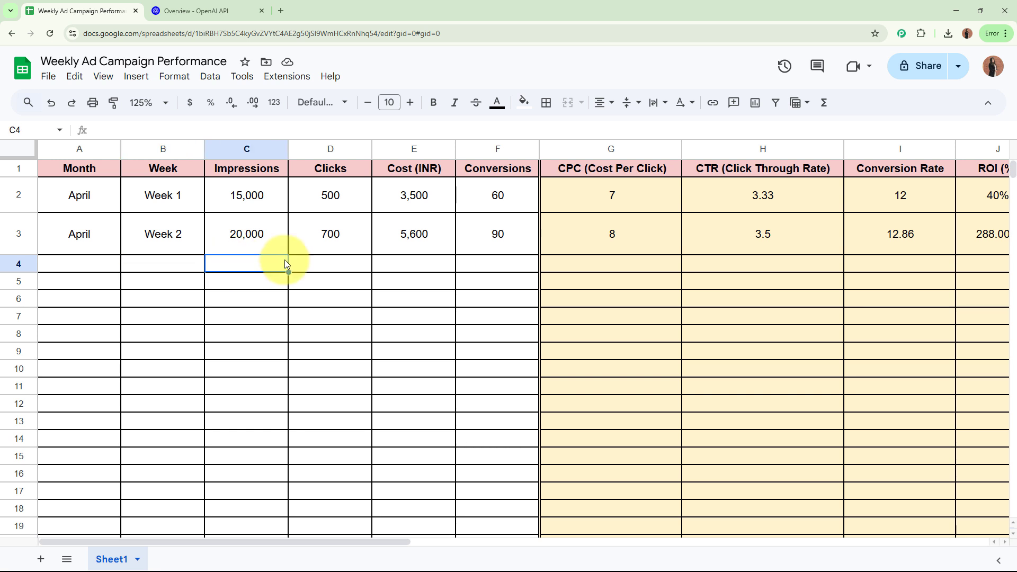
left_click(339, 262)
left_click(414, 262)
left_click(485, 262)
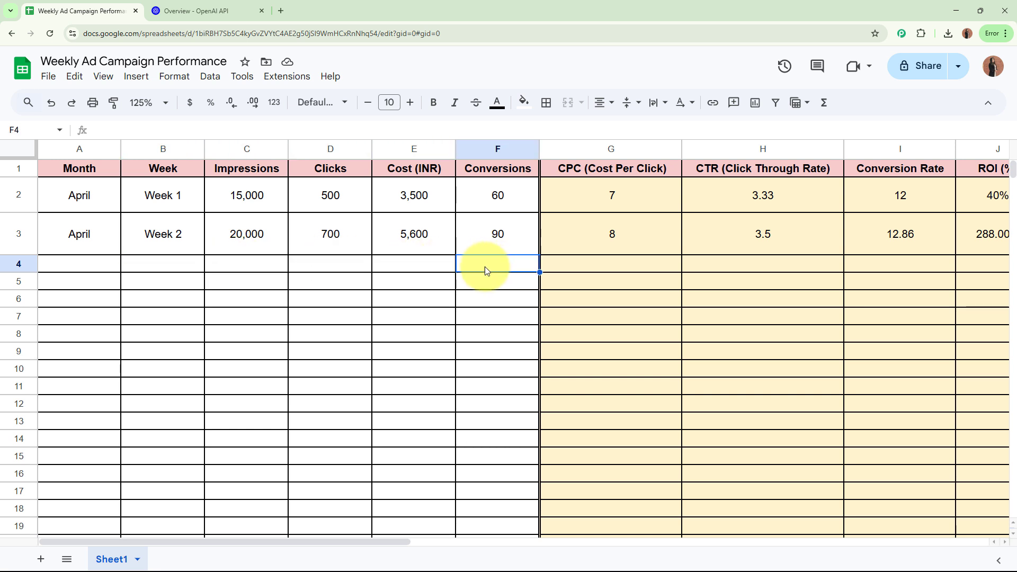
left_click_drag(486, 270, 64, 269)
left_click(68, 316)
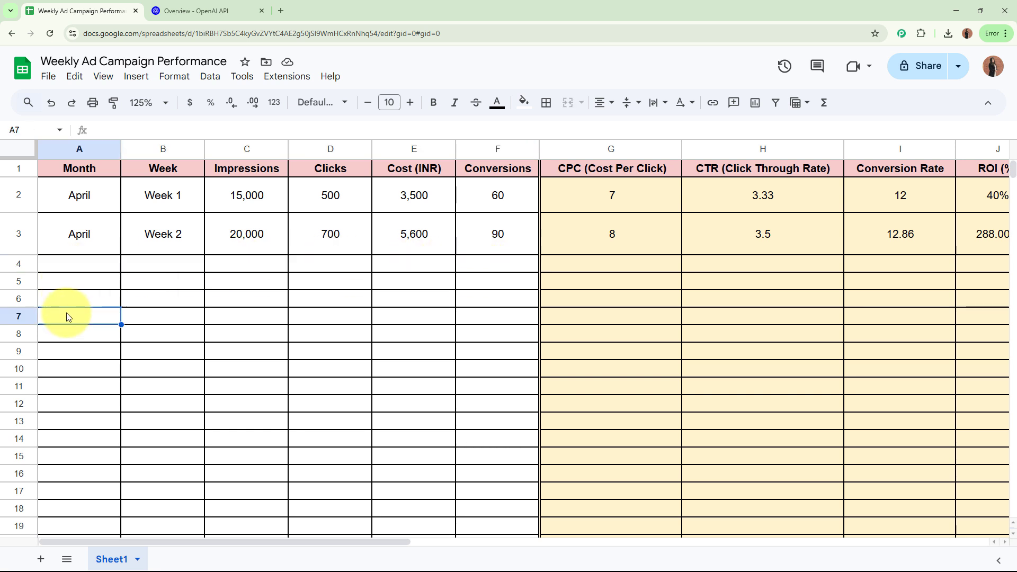
left_click_drag(368, 542, 466, 540)
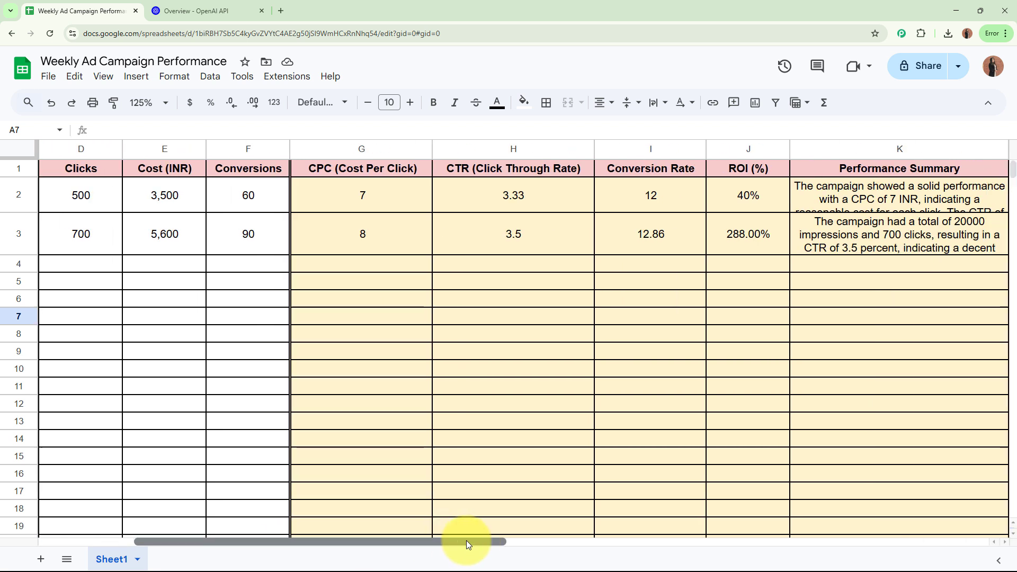
left_click_drag(381, 268, 869, 262)
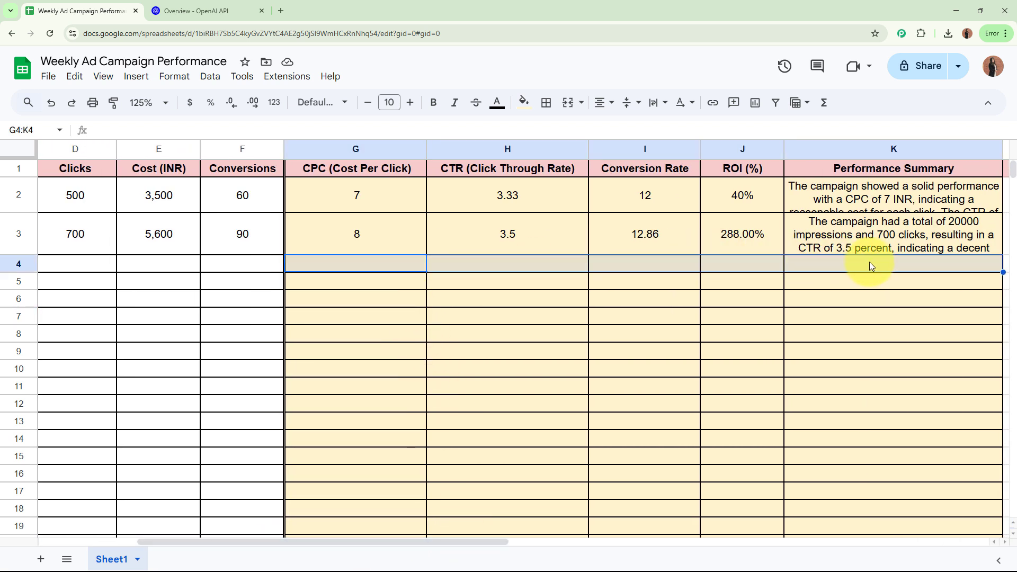
left_click_drag(385, 541, 196, 536)
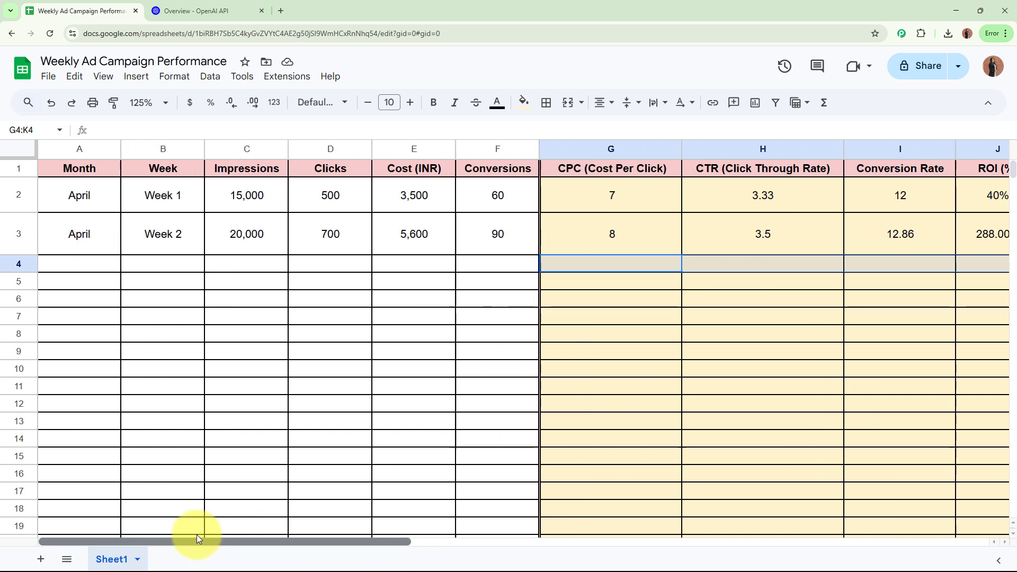
Fill A4:F4 with April, Week 3, 18,500 impressions, 620 clicks, 4,900 INR cost and 85 conversions.
left_click(76, 270)
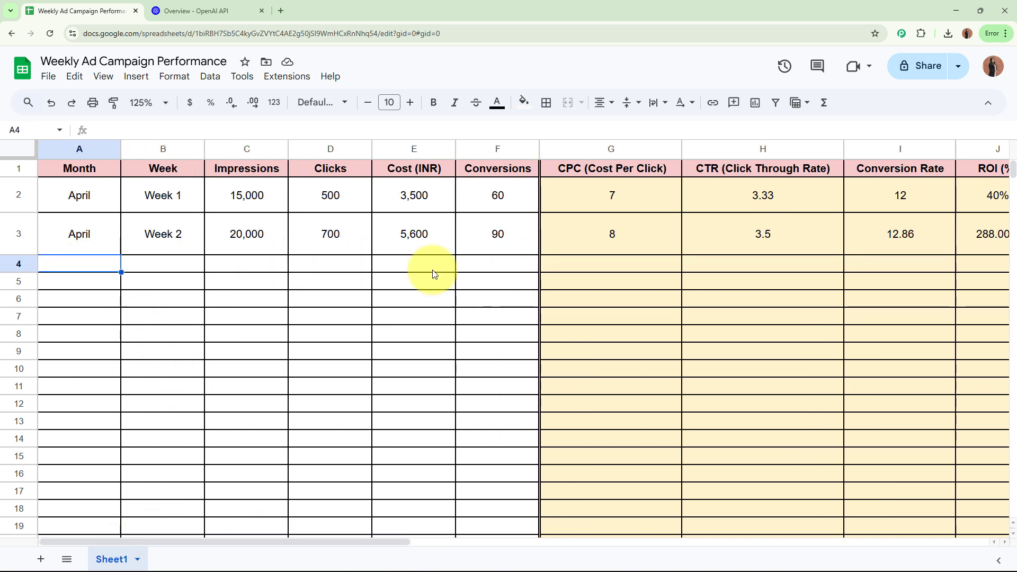
left_click_drag(106, 268, 522, 268)
left_click(438, 341)
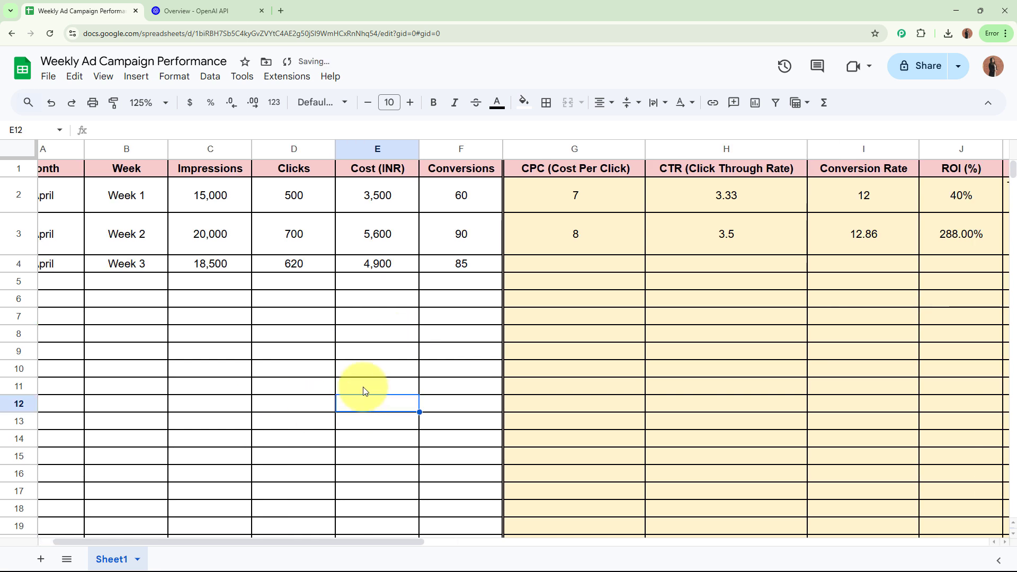
left_click_drag(361, 541, 261, 539)
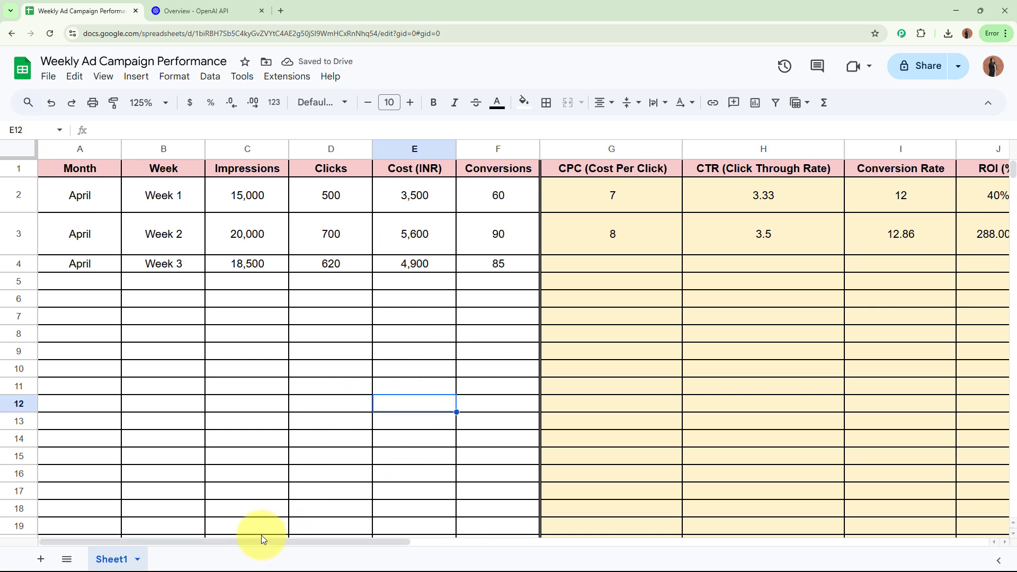
Review the Month, Week, Impressions, Clicks, Cost and Conversions entries in the Week 3 row.
left_click(99, 267)
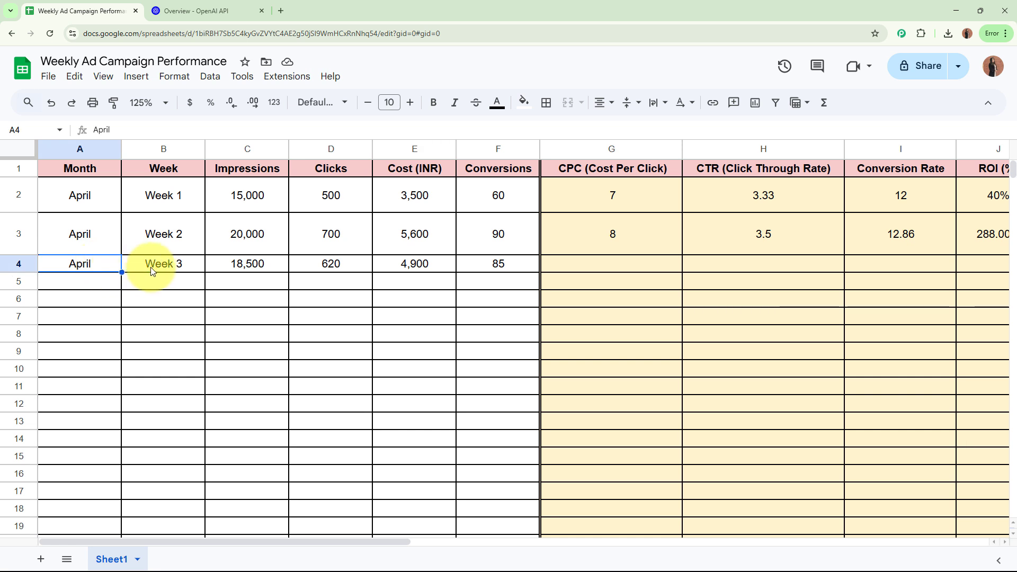
left_click(154, 270)
left_click(266, 266)
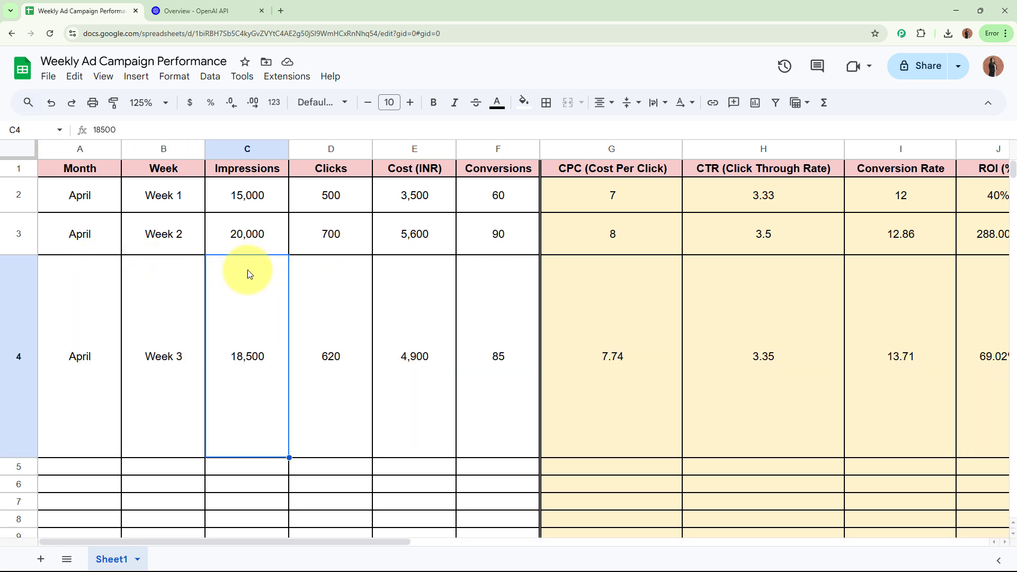
left_click(343, 332)
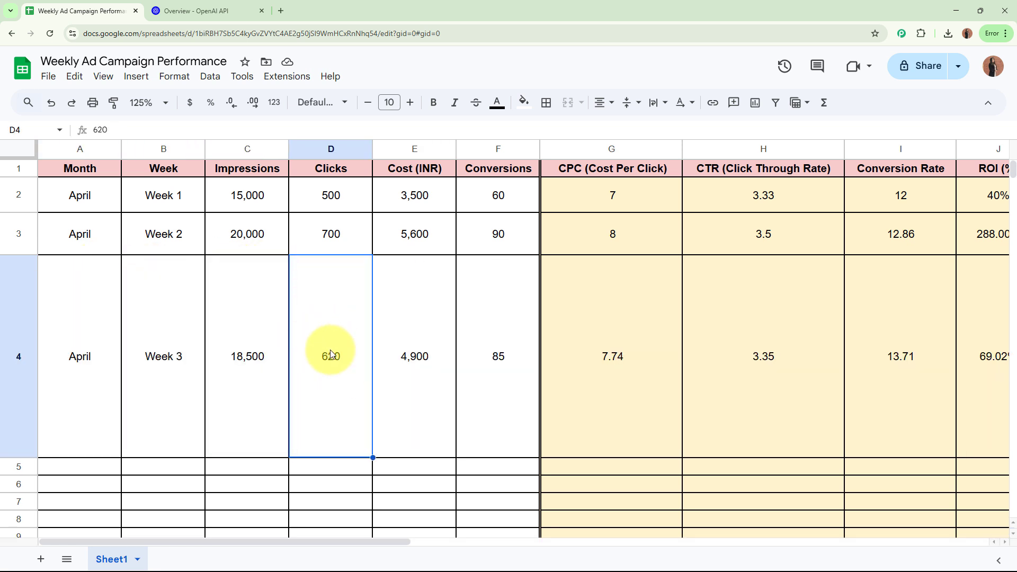
left_click(401, 342)
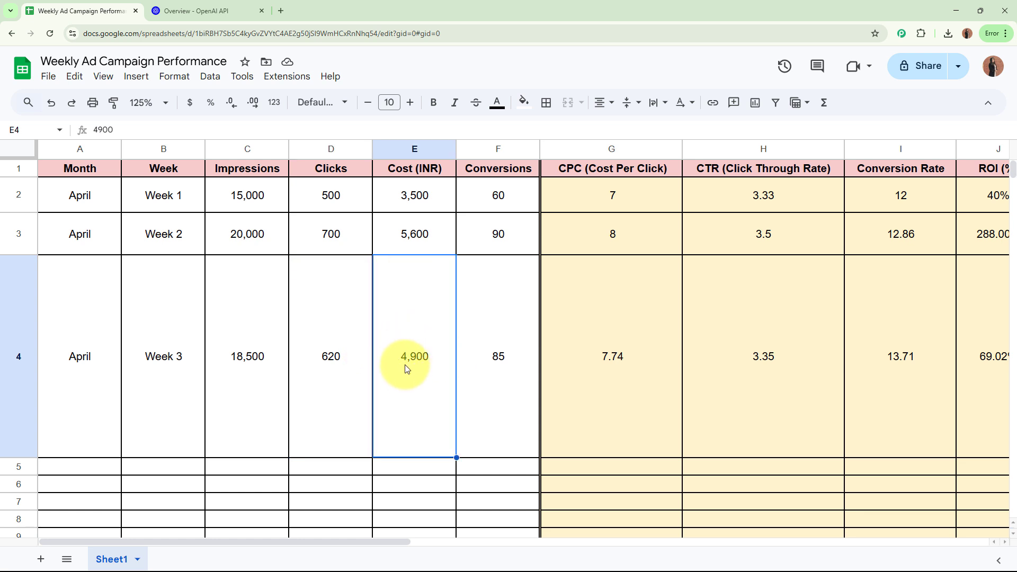
left_click(492, 355)
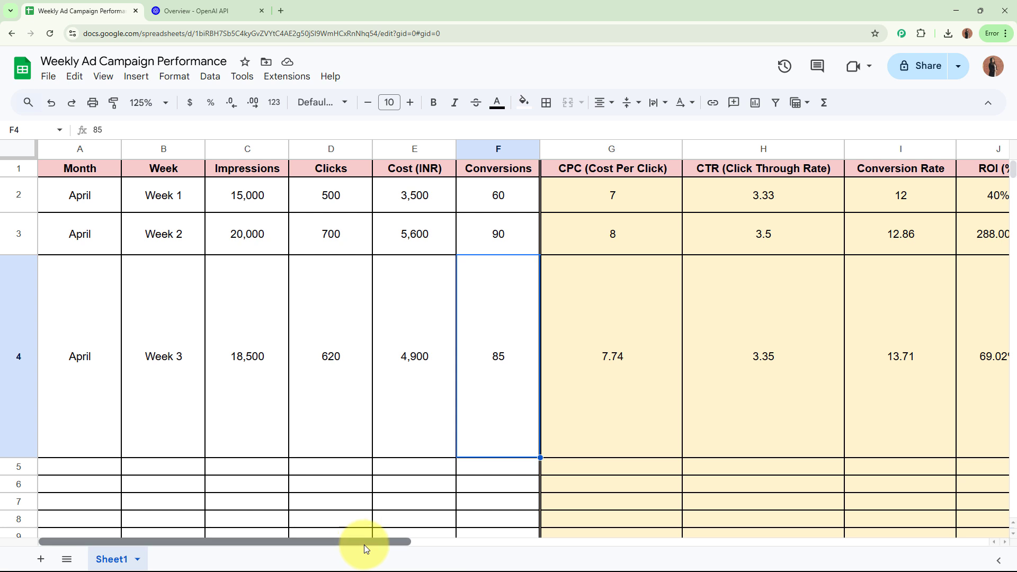
Examine the CPC, CTR, Conversion Rate and ROI of the Week 3 row and read its Performance Summary.
left_click_drag(364, 544, 498, 546)
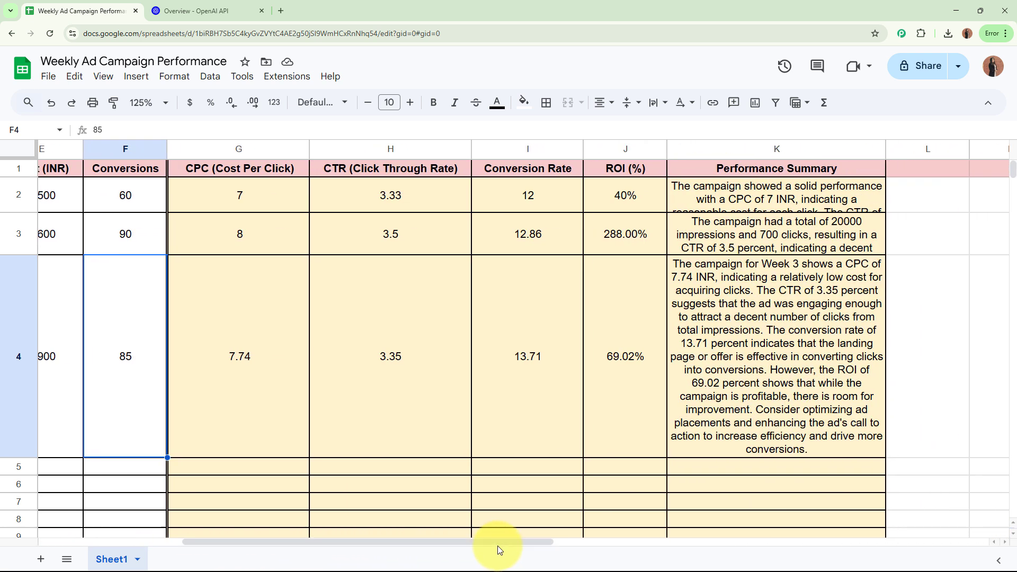
left_click(272, 320)
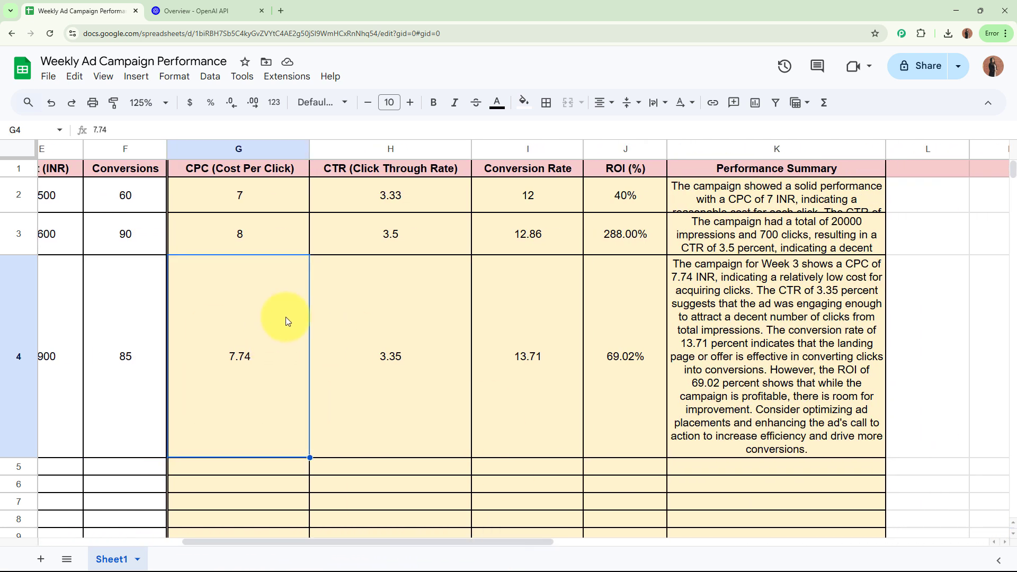
left_click(390, 304)
left_click(525, 314)
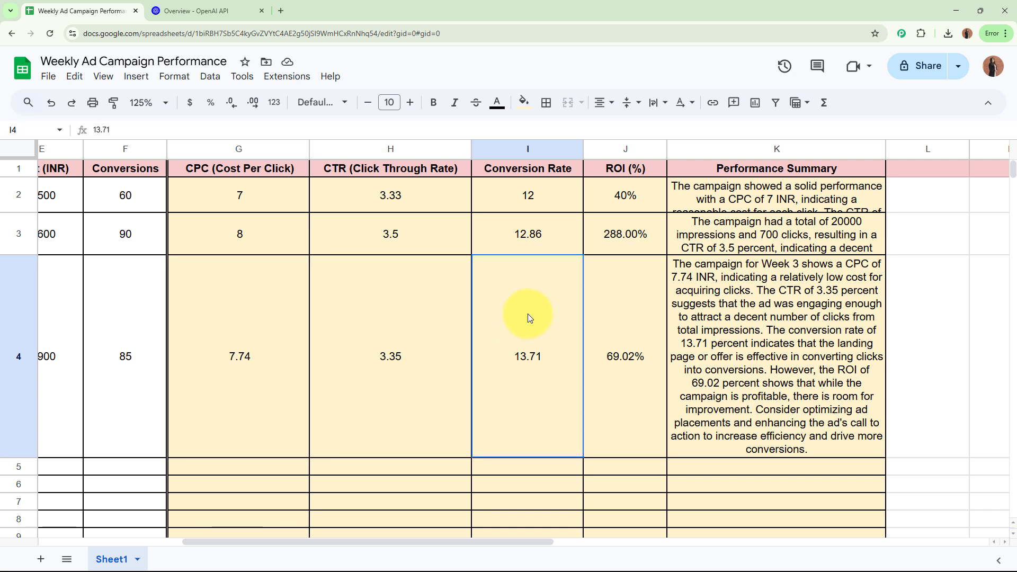
left_click(636, 316)
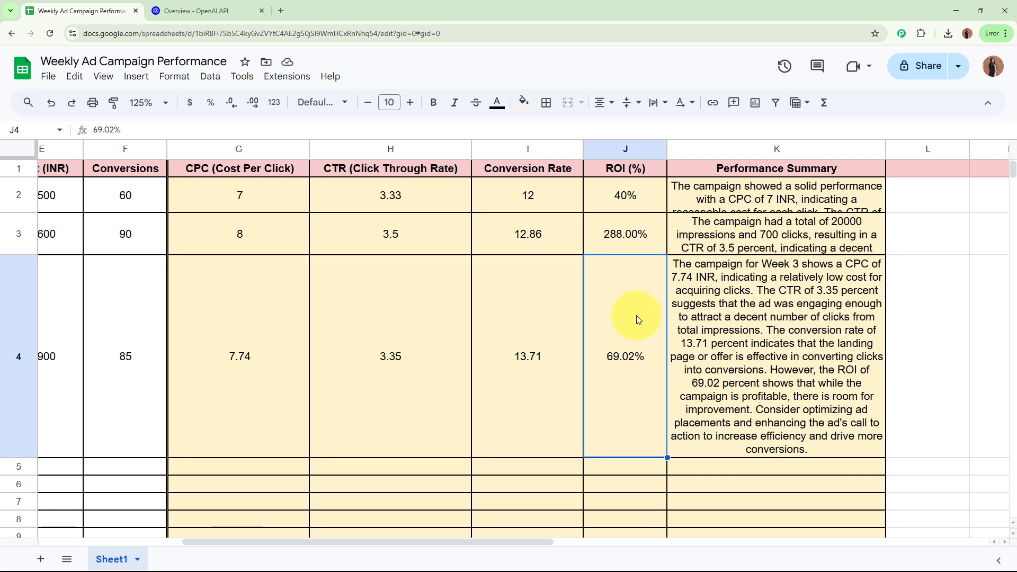
left_click(805, 344)
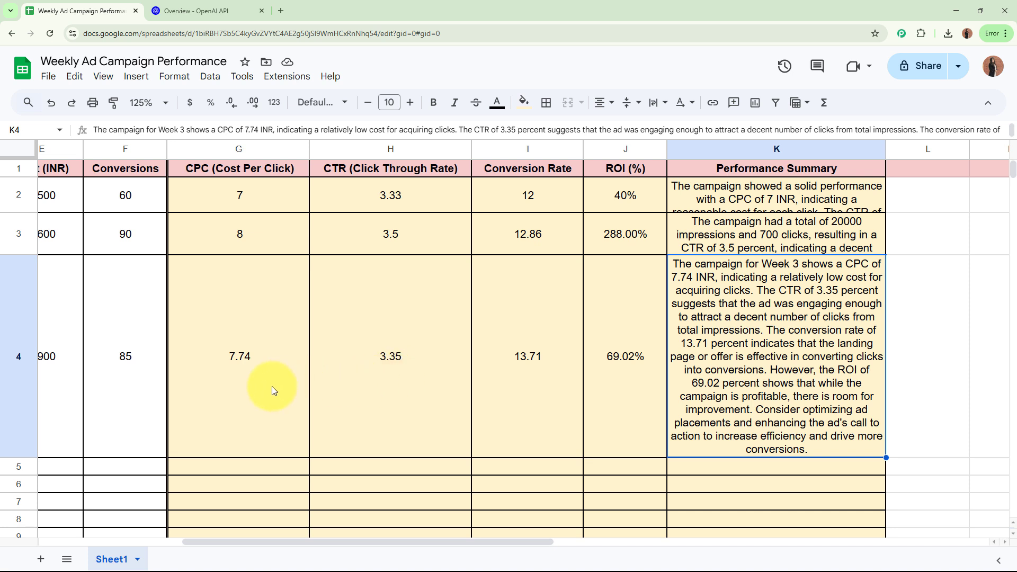
left_click(253, 391)
double_click(381, 380)
left_click(519, 377)
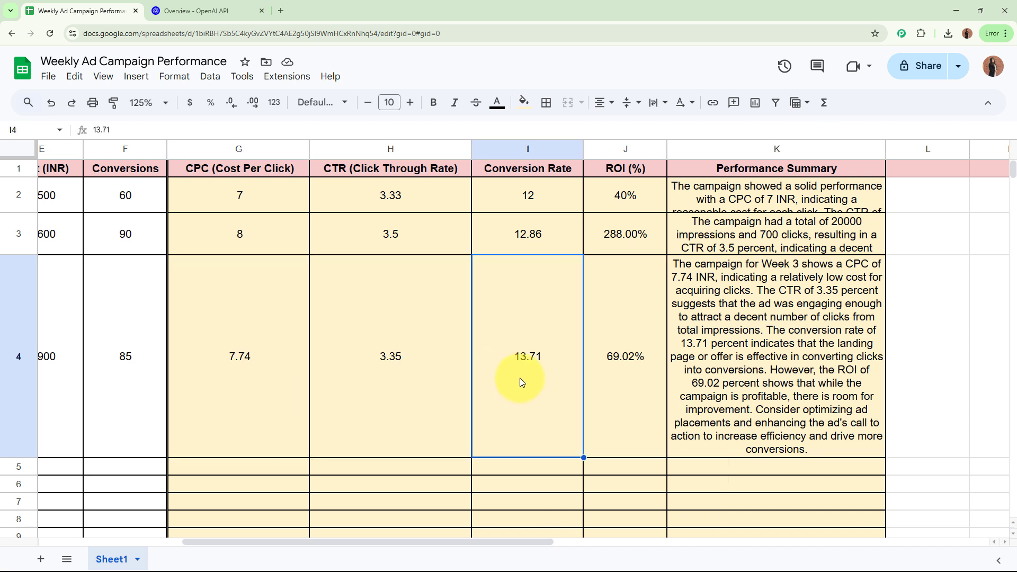
double_click(630, 388)
left_click(724, 371)
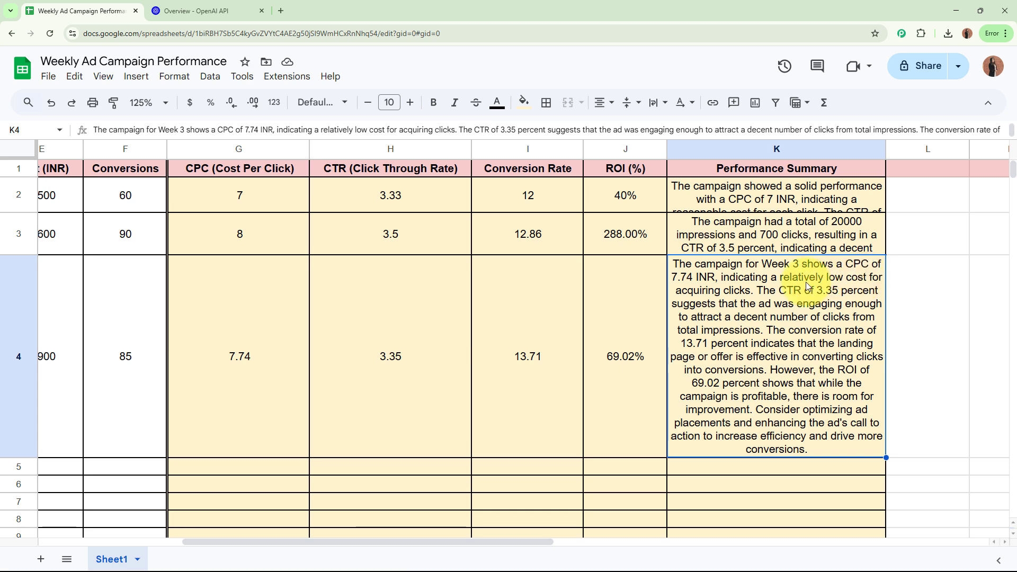
double_click(685, 259)
left_click_drag(676, 262, 902, 402)
left_click(798, 482)
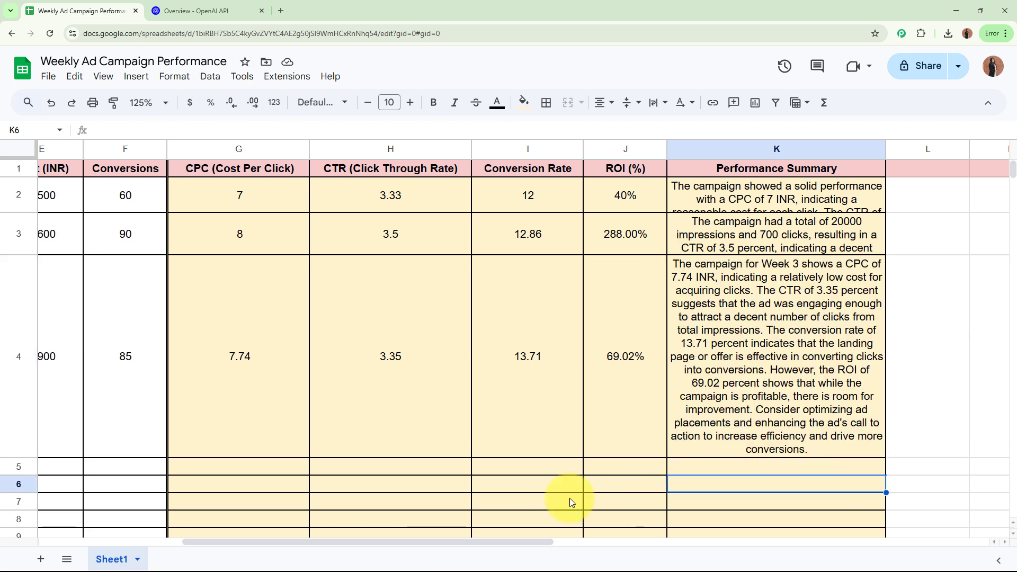
Reduce the height of row 4 to roughly match the rows above it.
left_click_drag(23, 457, 24, 293)
left_click_drag(545, 541, 130, 508)
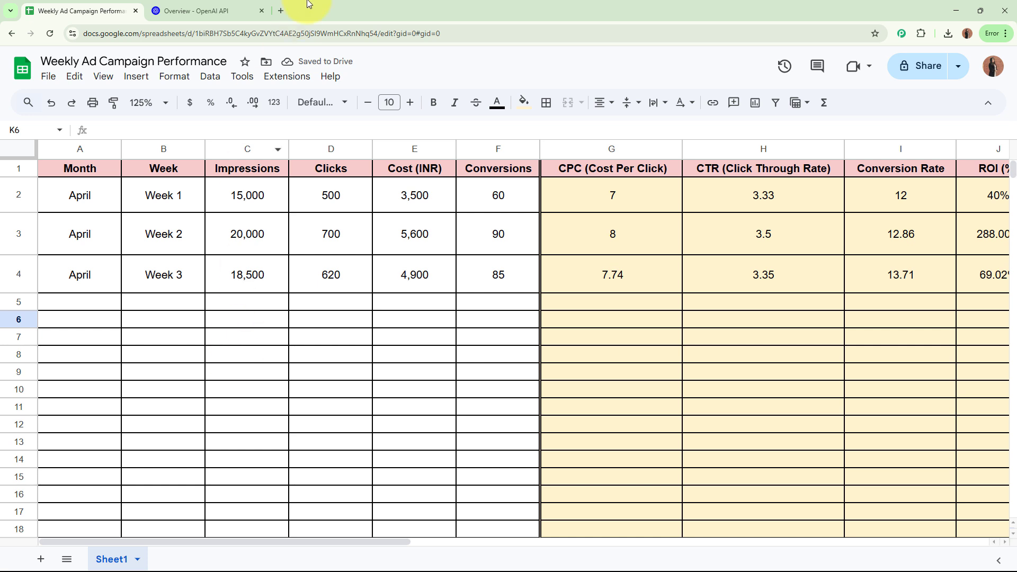
left_click(278, 11)
type("www.")
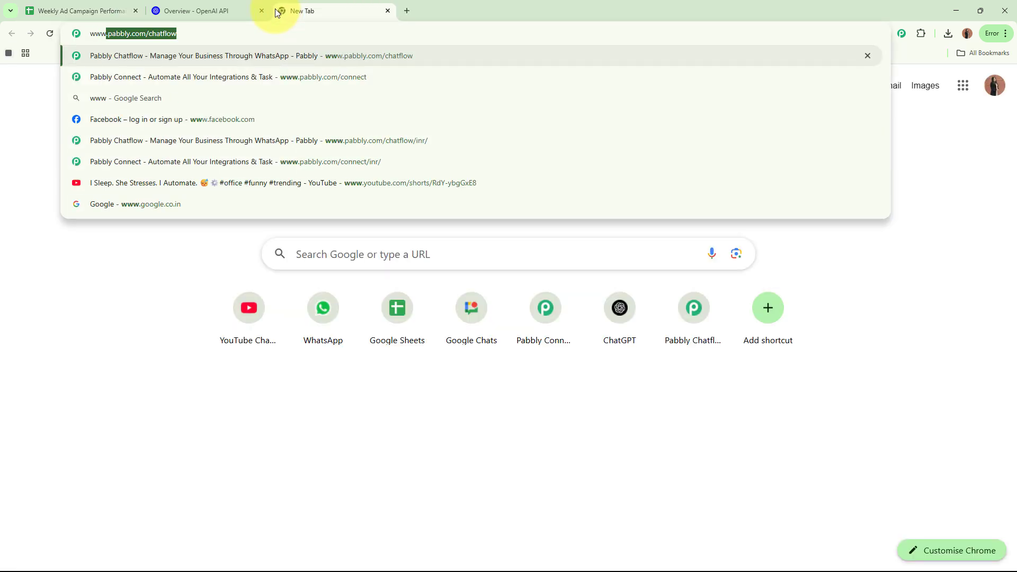
type("pa")
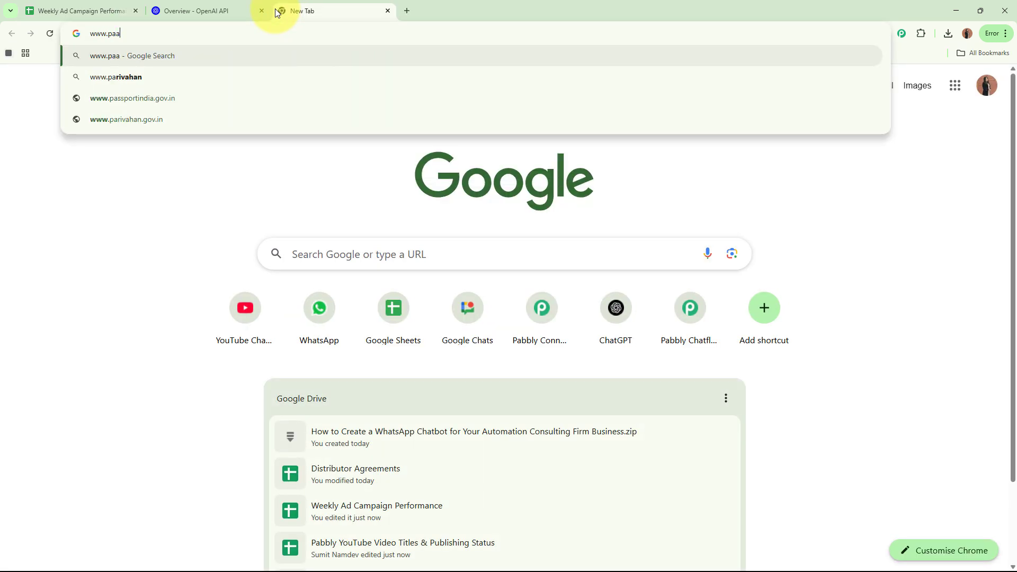
type("bbly.")
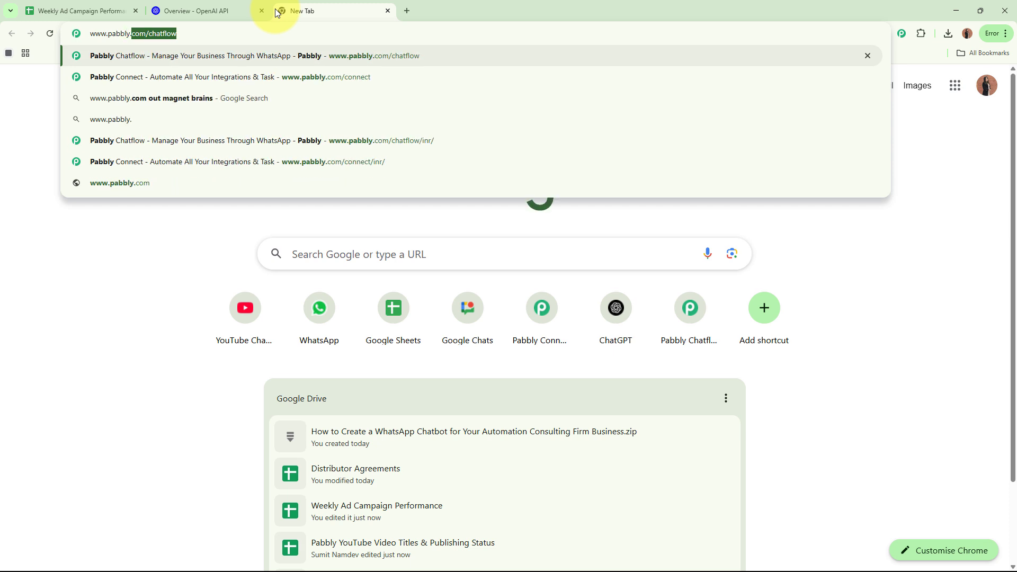
type("com/c")
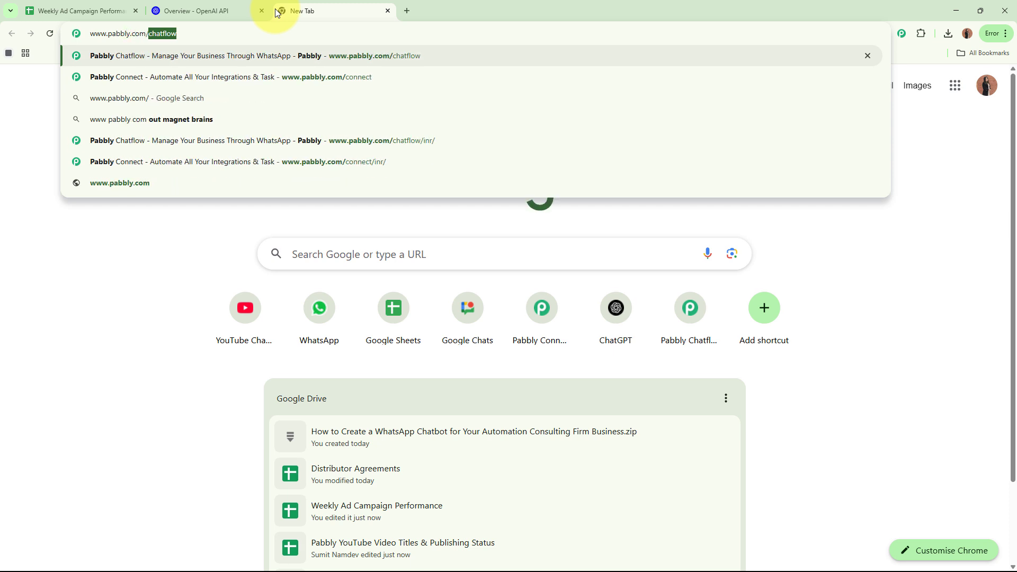
type("onnect/")
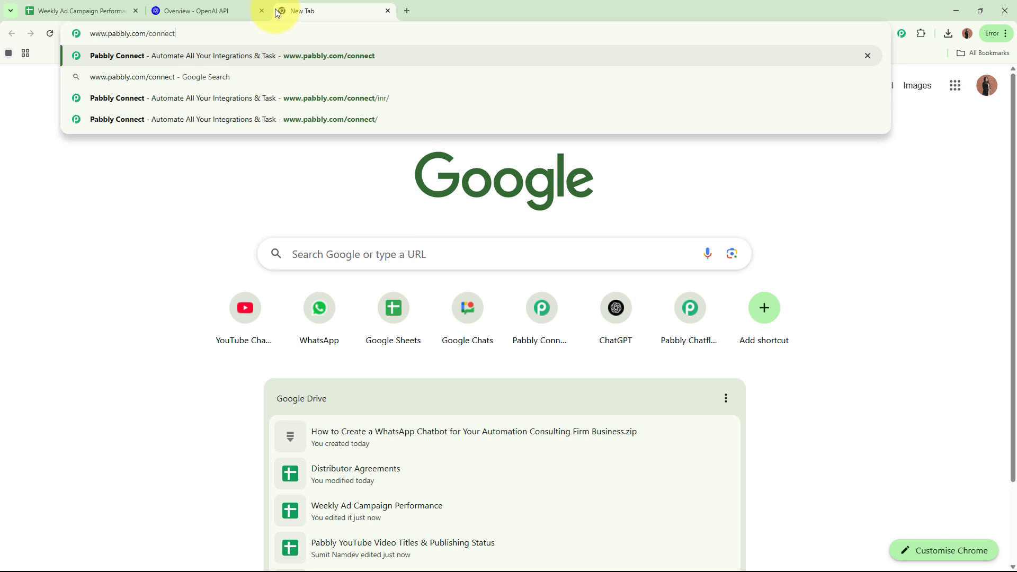
key("Return")
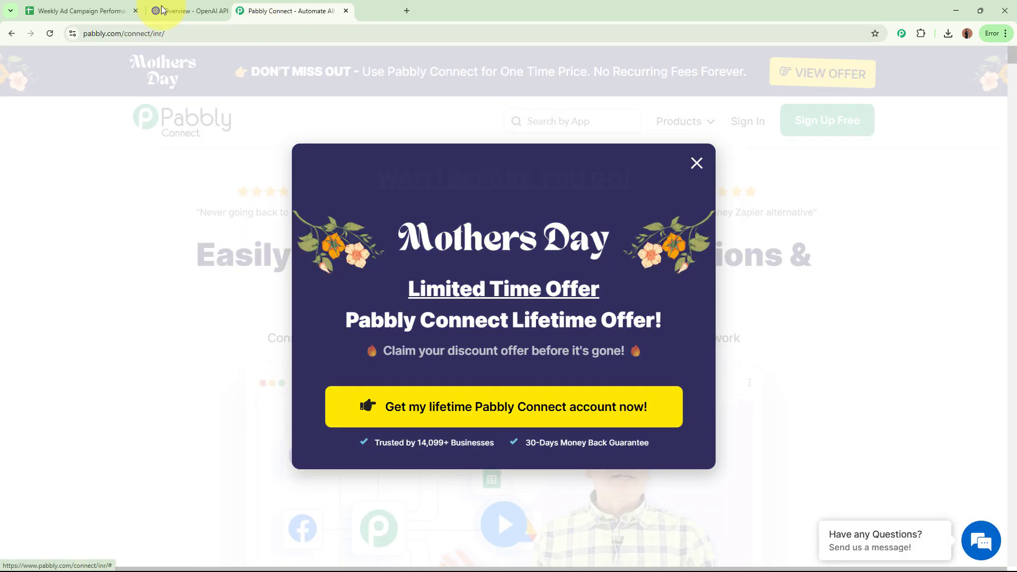
Dismiss the Mothers Day offer on the Pabbly Connect site and sign in to the existing account.
left_click_drag(161, 9, 45, 9)
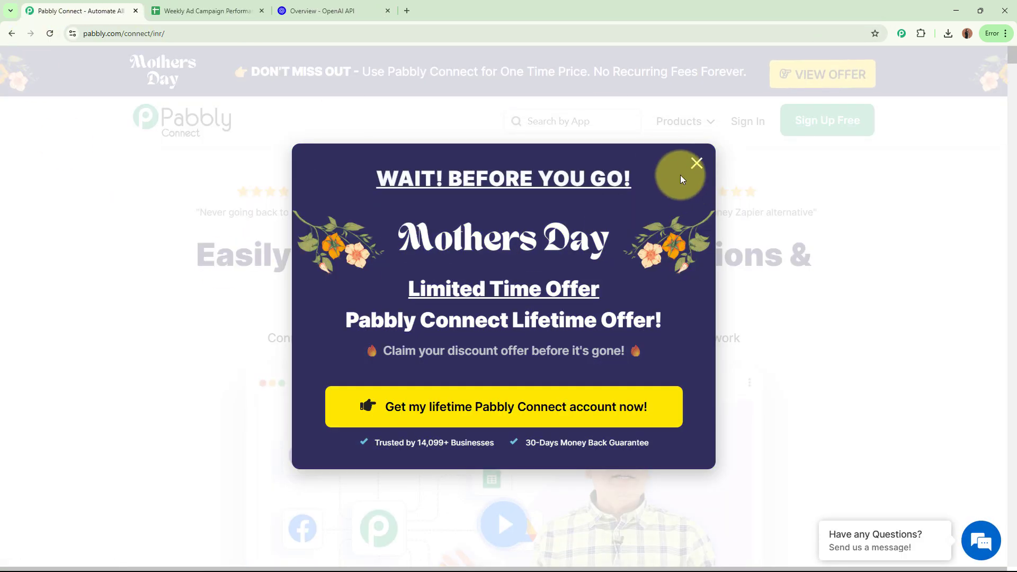
left_click(828, 188)
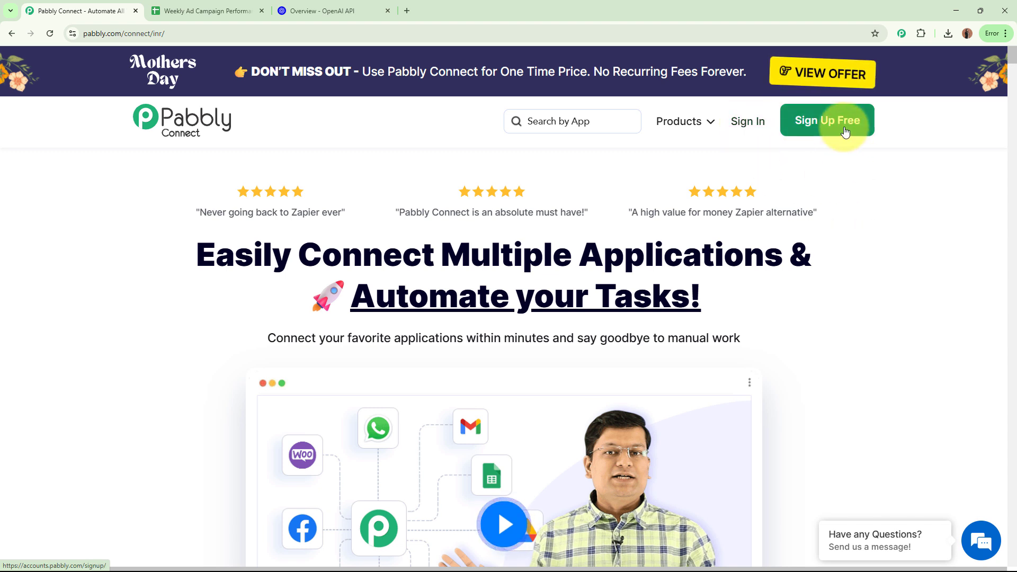
left_click(732, 121)
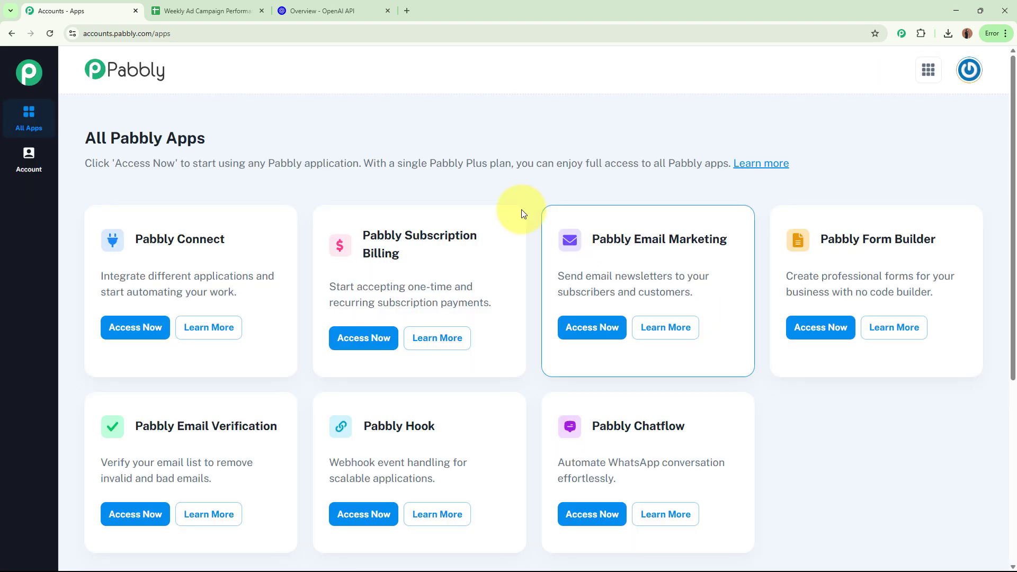
Open the Pabbly Connect application from the All Pabbly Apps page.
left_click_drag(87, 136, 285, 137)
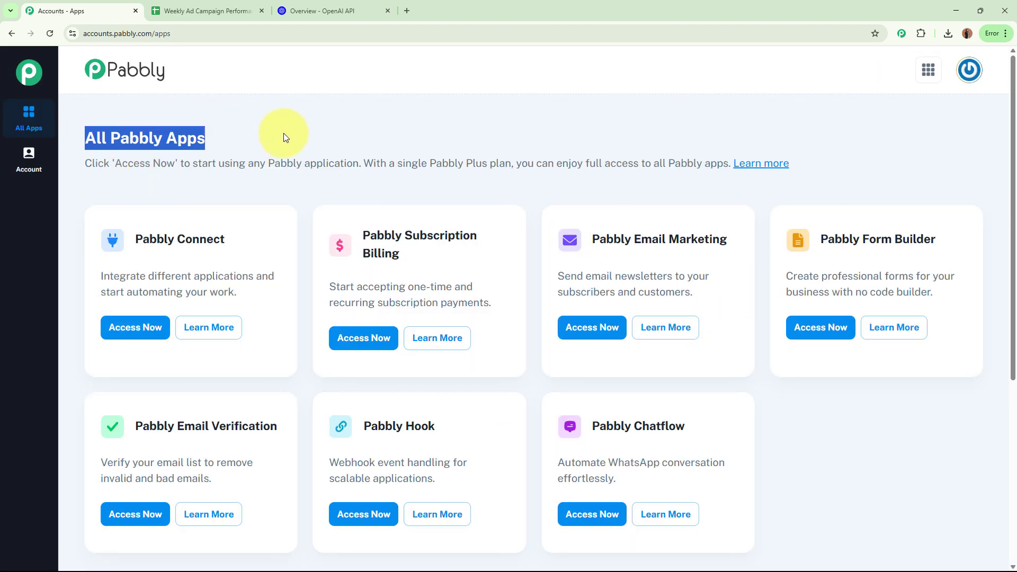
left_click(504, 138)
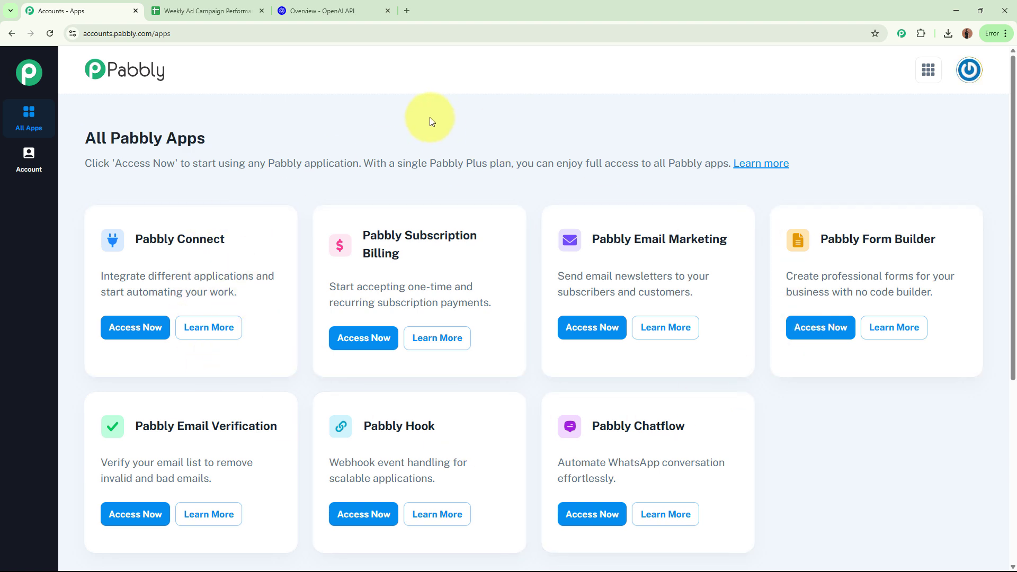
left_click_drag(134, 239, 241, 236)
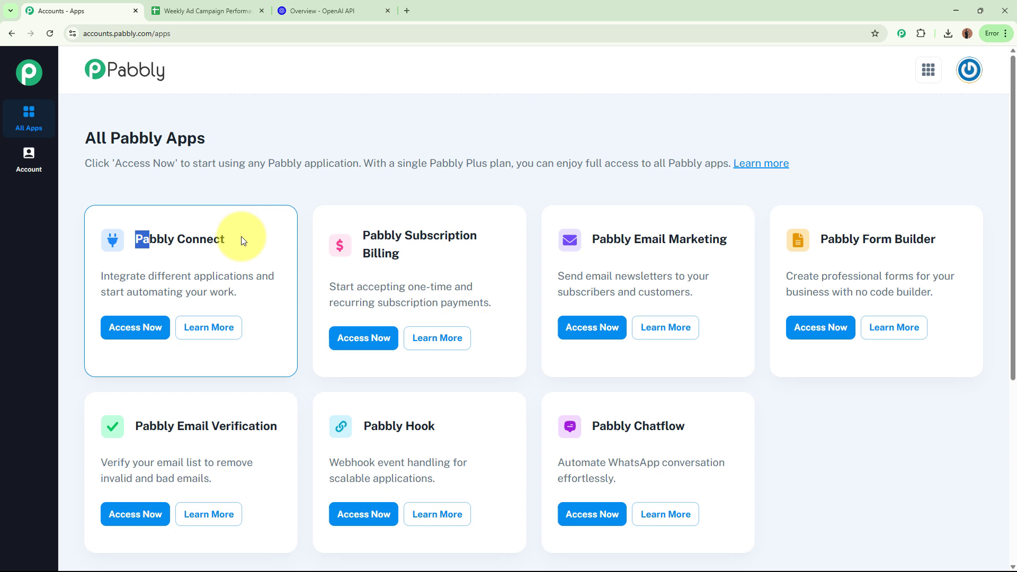
left_click(246, 179)
left_click(135, 326)
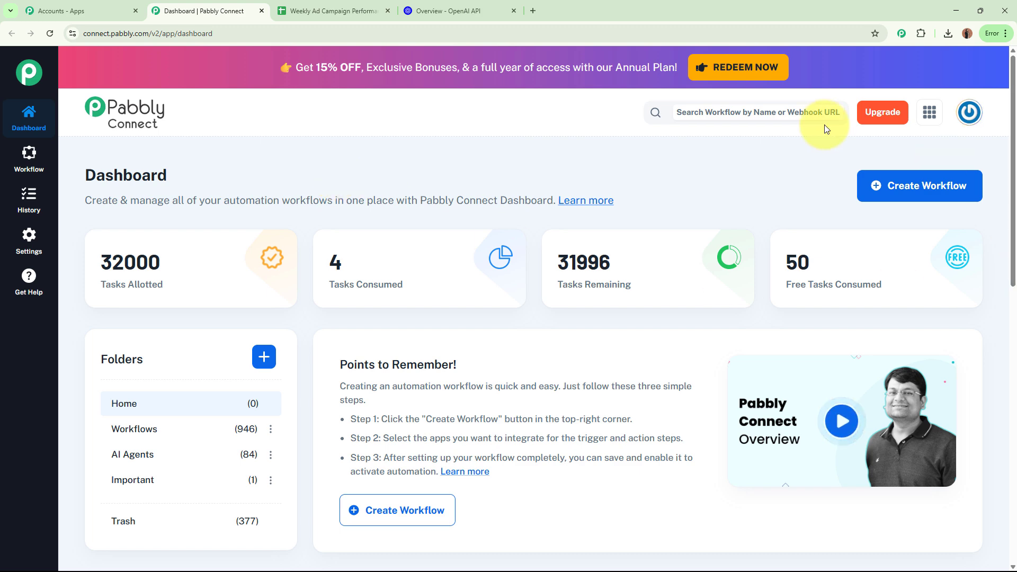
Create a workflow named "AI Agent to Auto-Analyze Google Sheets Campaign Metrics" in the AI Agents folder.
left_click(932, 186)
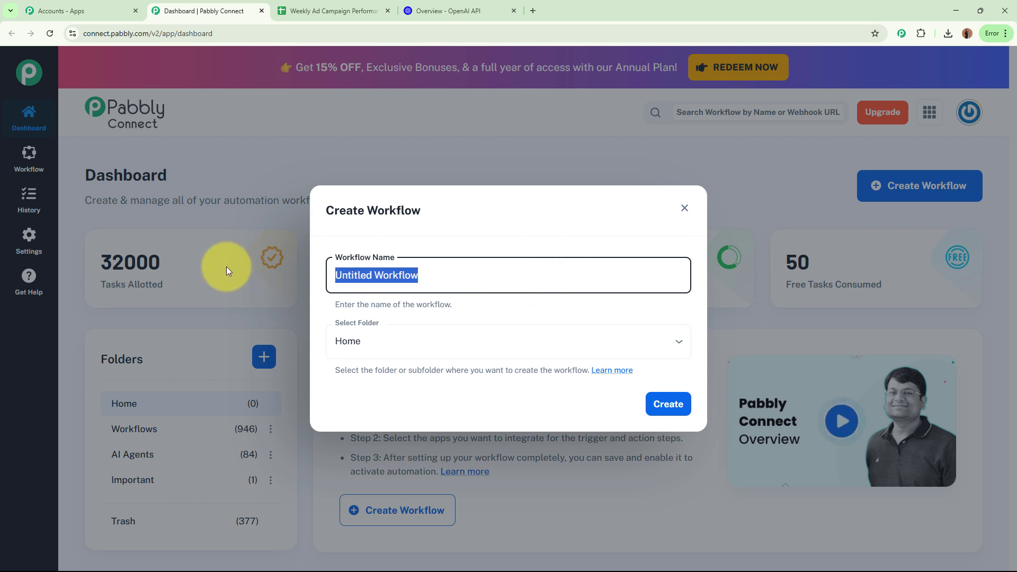
key("BackSpace")
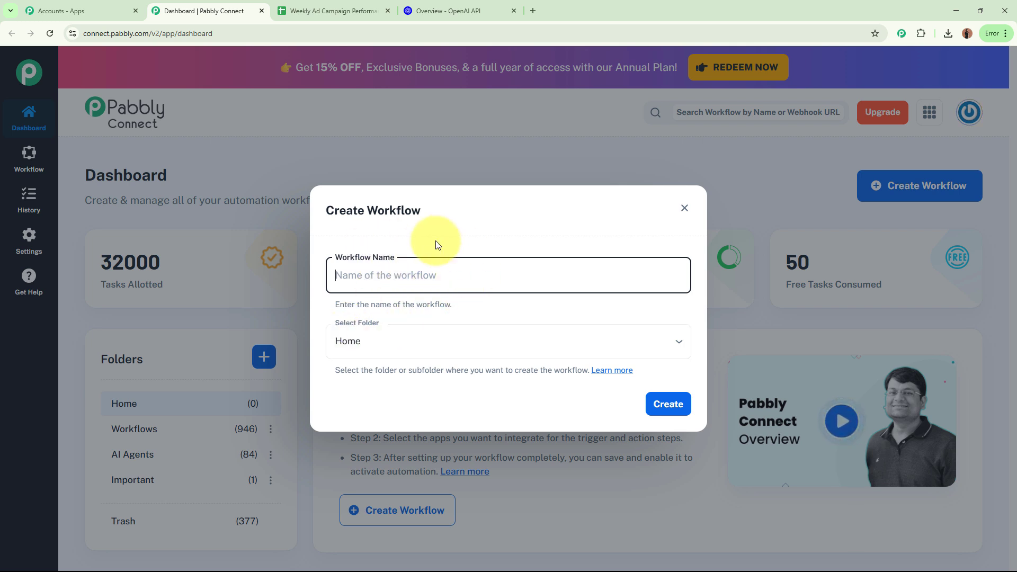
type("AI Agent to Auto-Analyze Google Sheets Campaign Metrics")
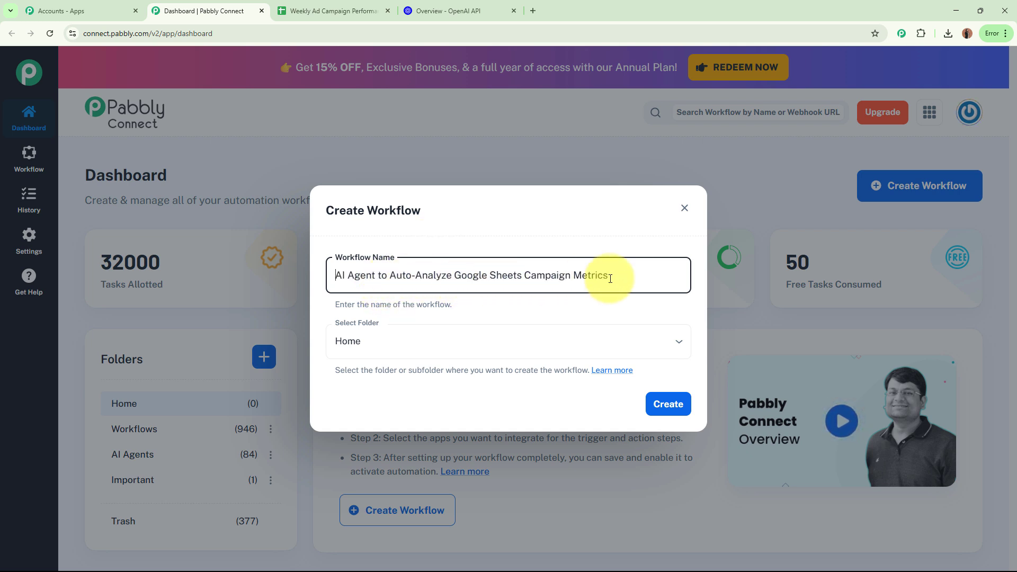
left_click(457, 230)
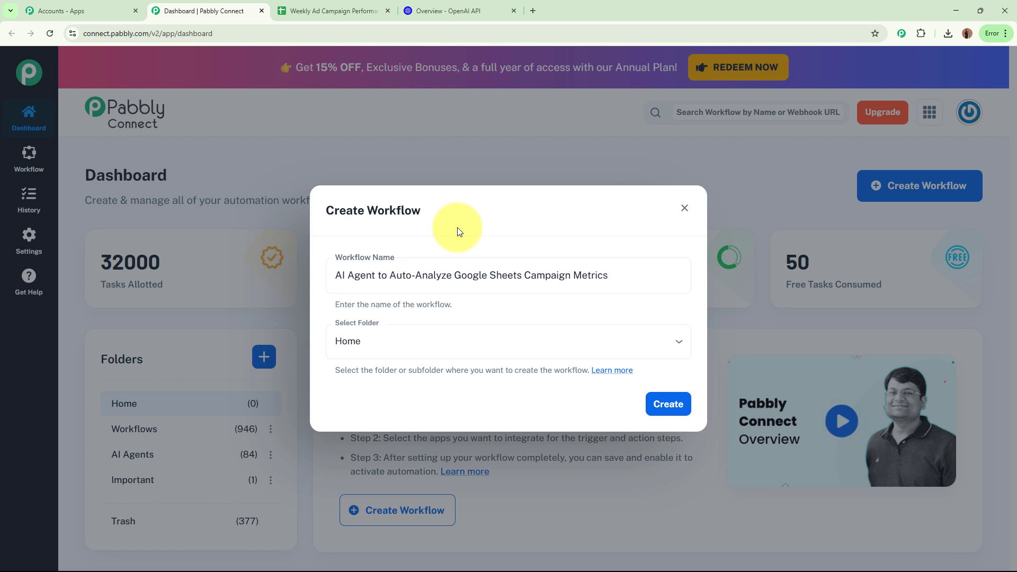
left_click(443, 345)
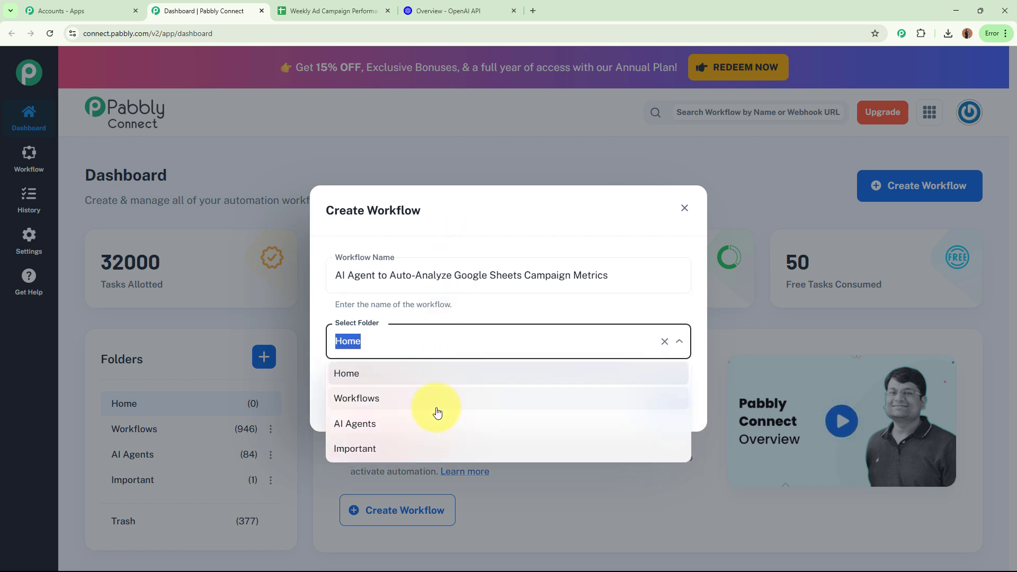
left_click(414, 424)
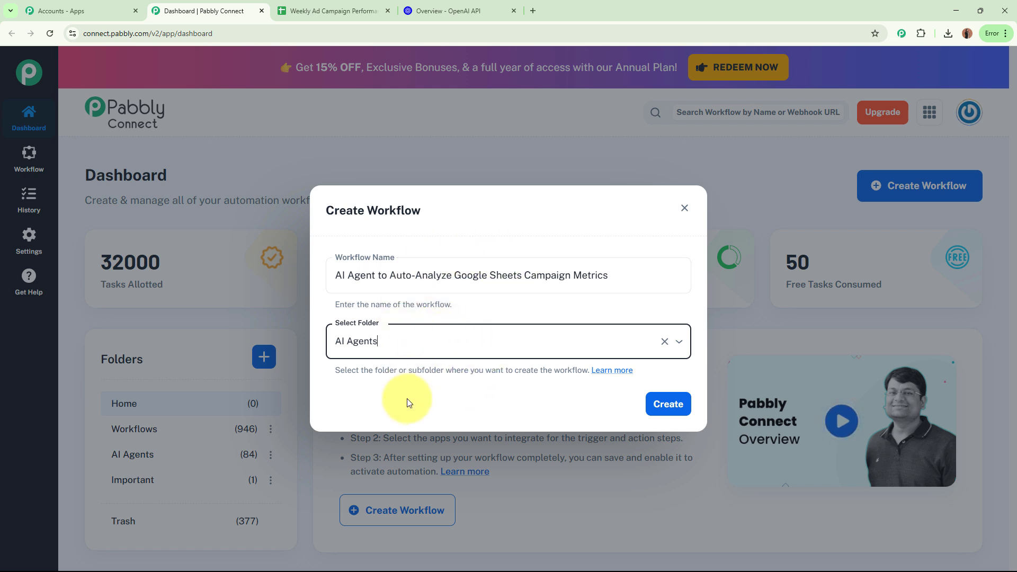
left_click(407, 402)
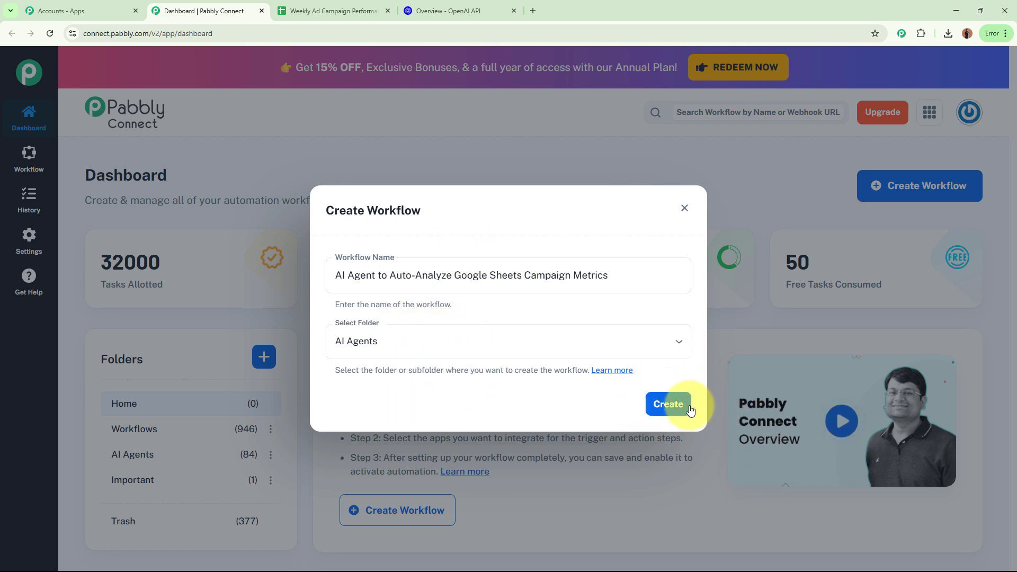
left_click(668, 406)
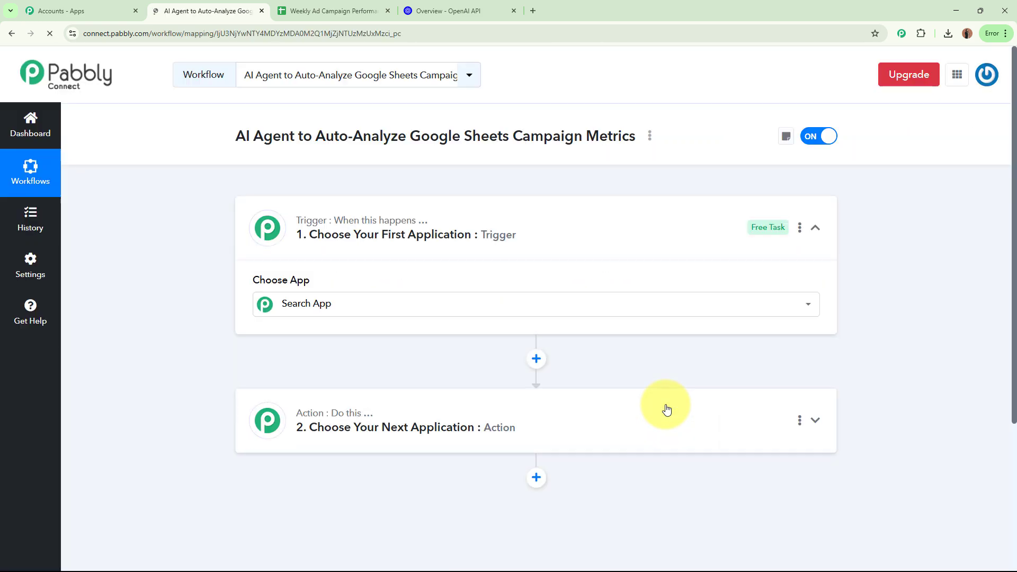
Search the trigger applications for "Google" and choose Google Sheets as the workflow's trigger app.
left_click(772, 304)
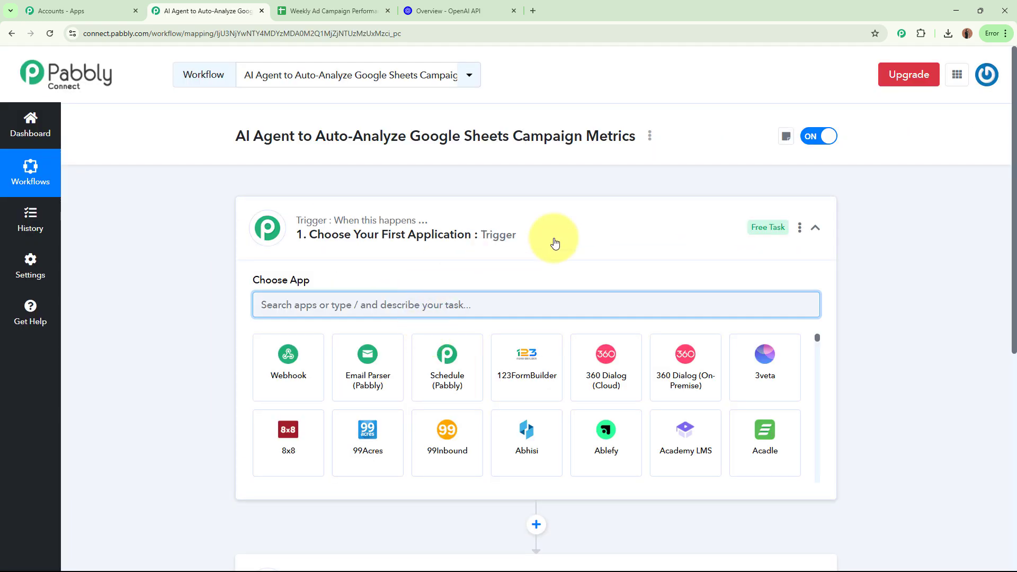
left_click(580, 237)
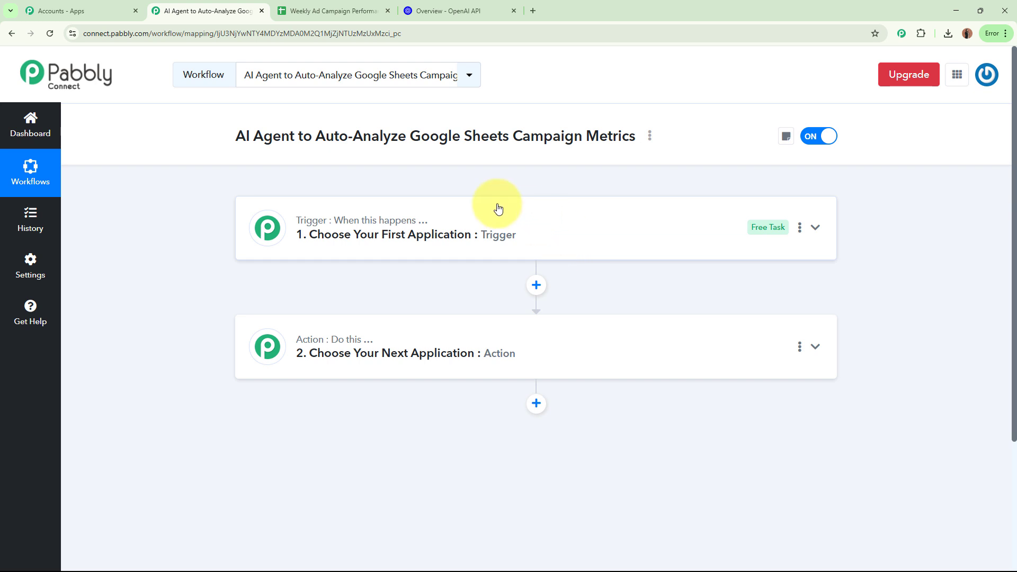
left_click(671, 222)
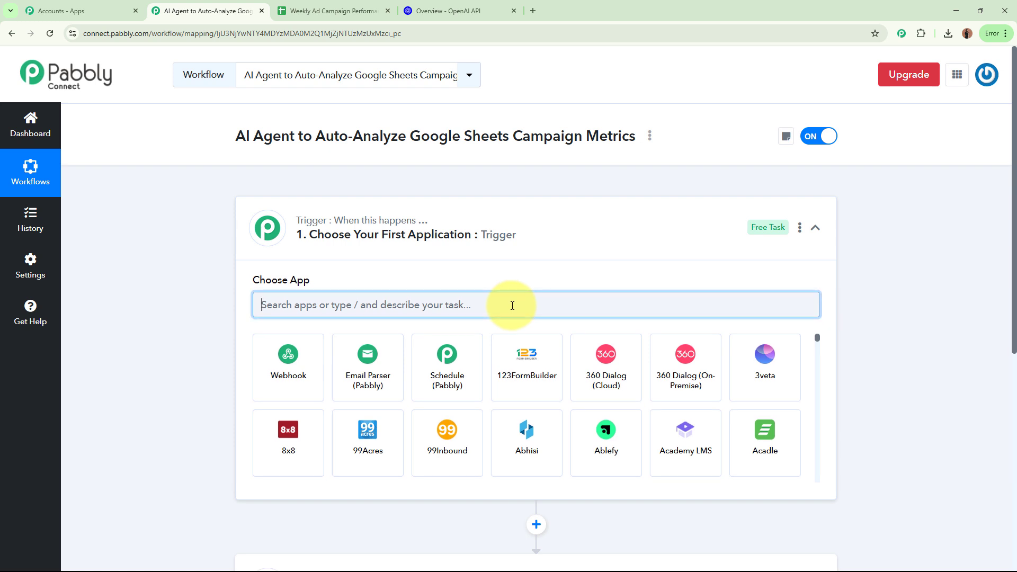
type("Google")
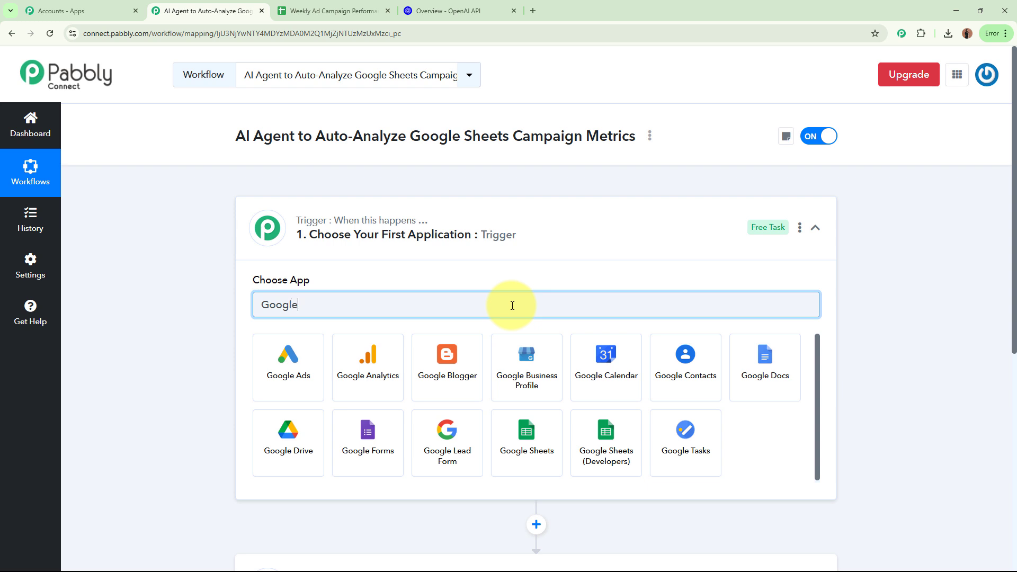
left_click(525, 434)
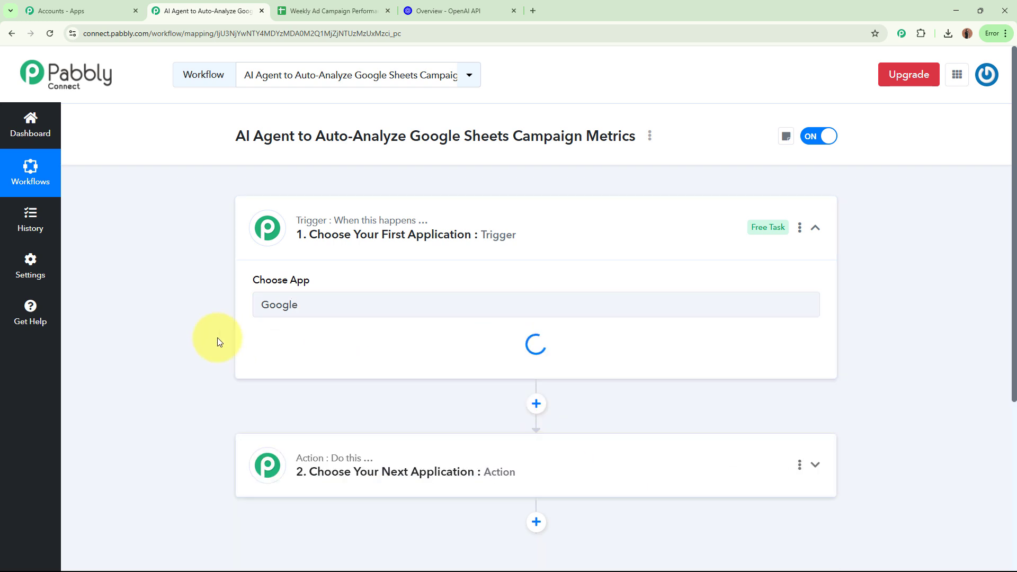
Check the Month to Conversions cells of row 5 in the campaign sheet, and set the trigger event to New or Updated Spreadsheet Row.
left_click(344, 11)
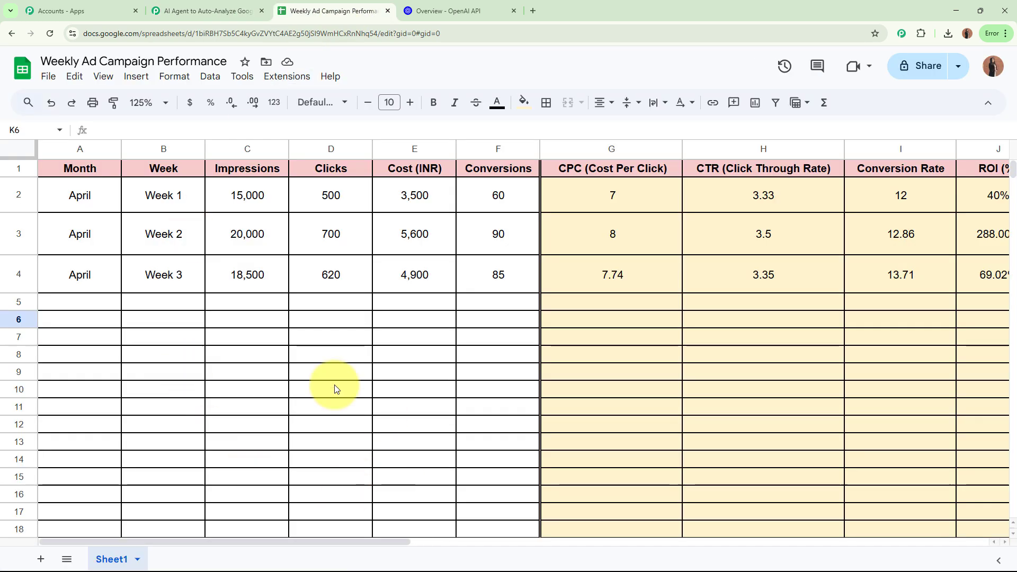
left_click_drag(98, 307, 493, 309)
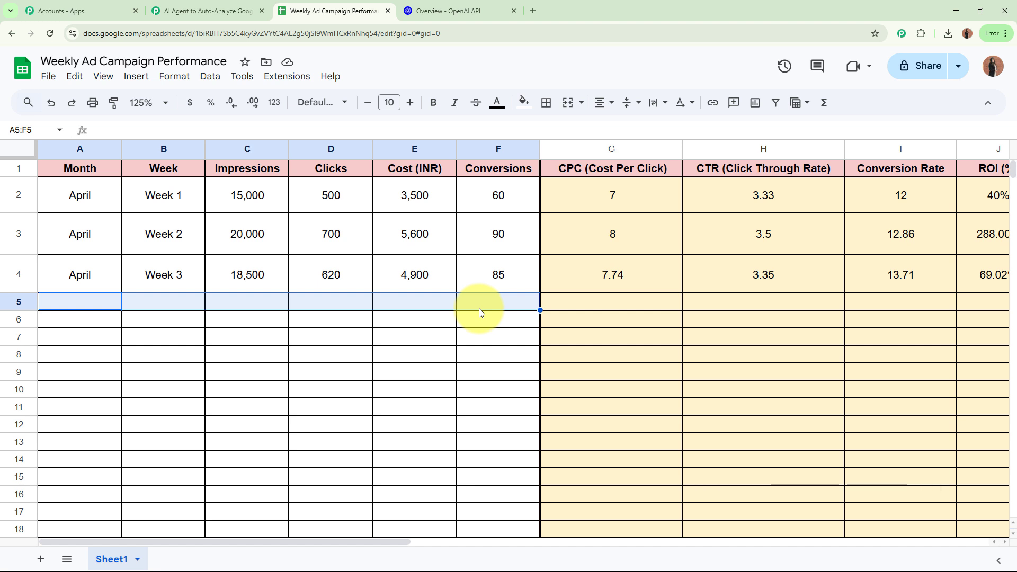
left_click(228, 11)
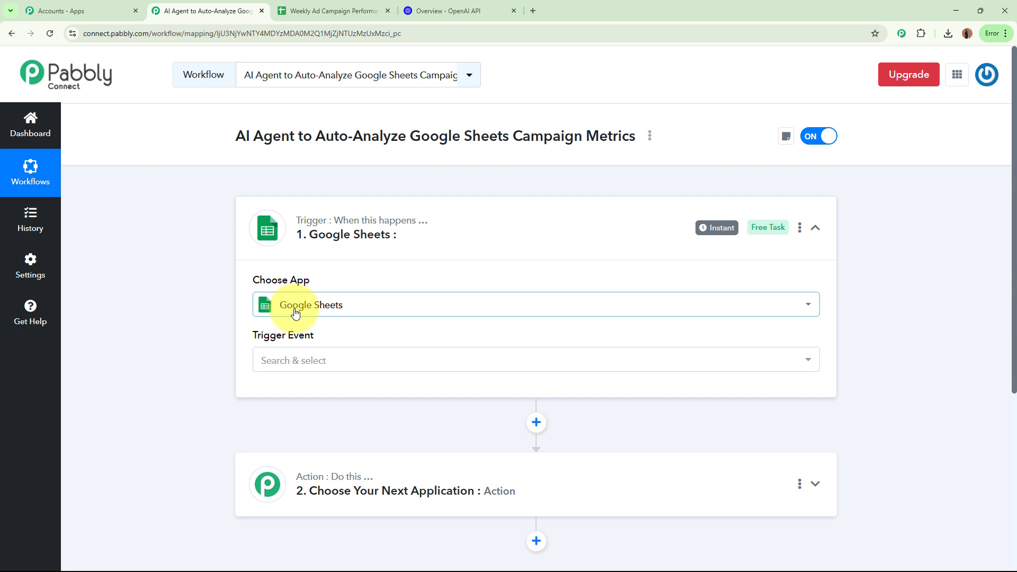
left_click(294, 366)
left_click(295, 422)
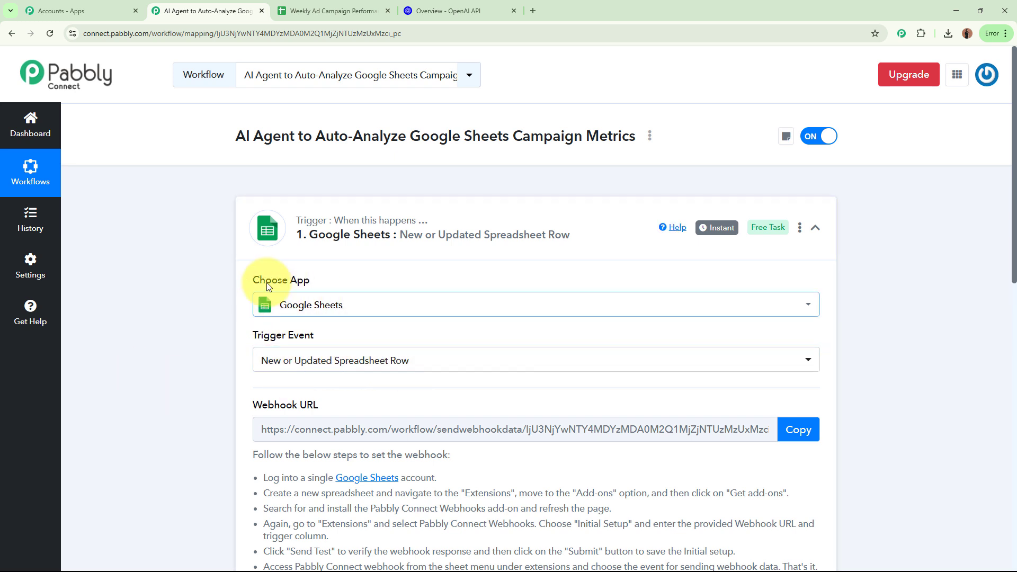
Review the webhook setup instructions of the Google Sheets trigger and copy its webhook URL.
scroll(166, 349, "down", 3)
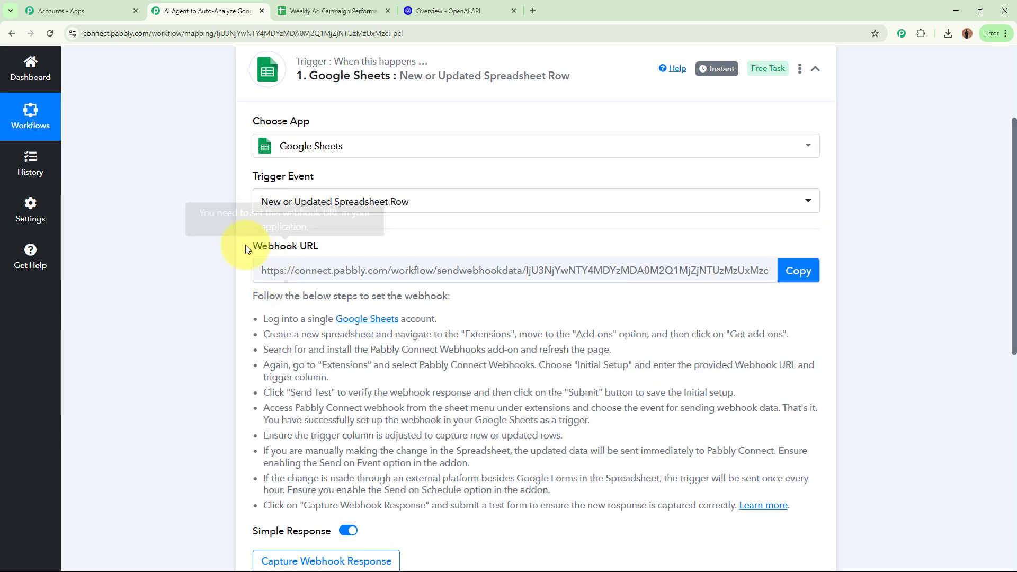
left_click_drag(249, 246, 338, 250)
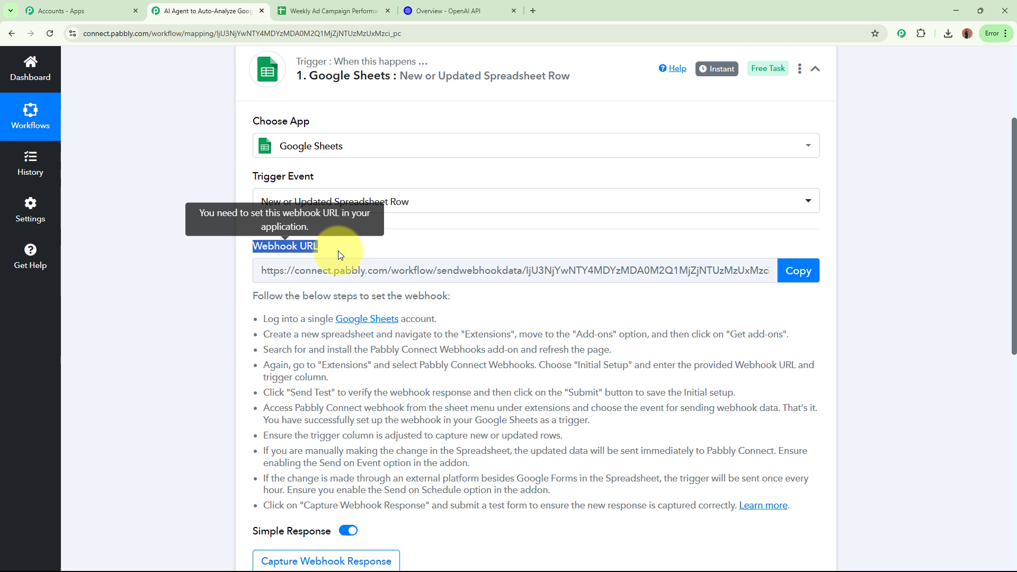
left_click(142, 313)
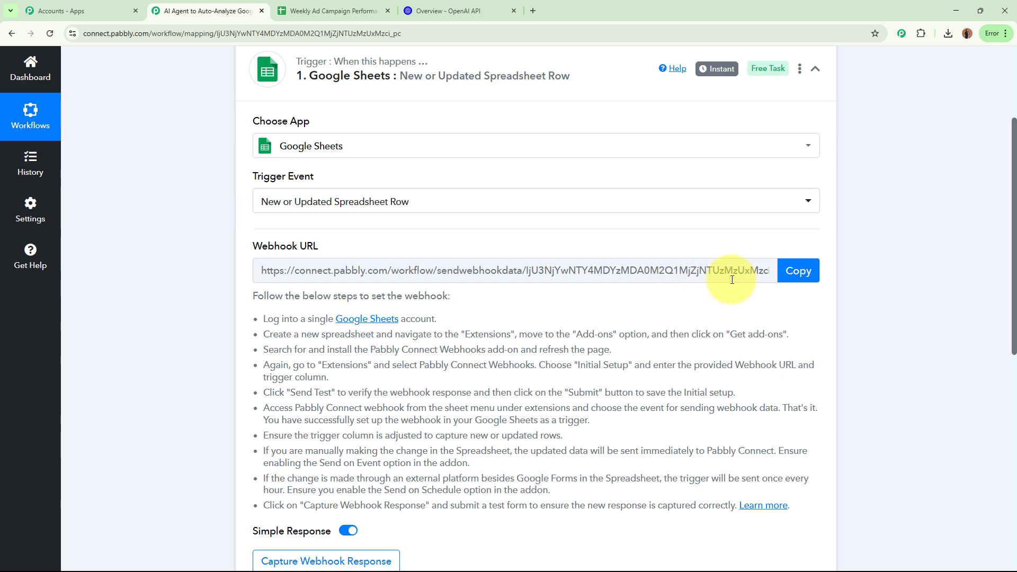
scroll(170, 270, "down", 2)
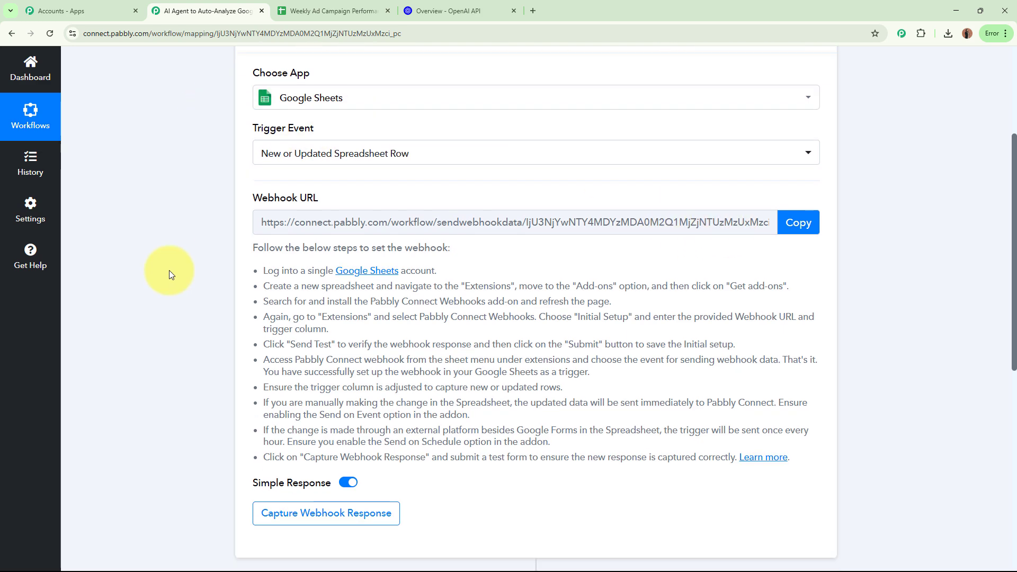
left_click_drag(252, 188, 812, 464)
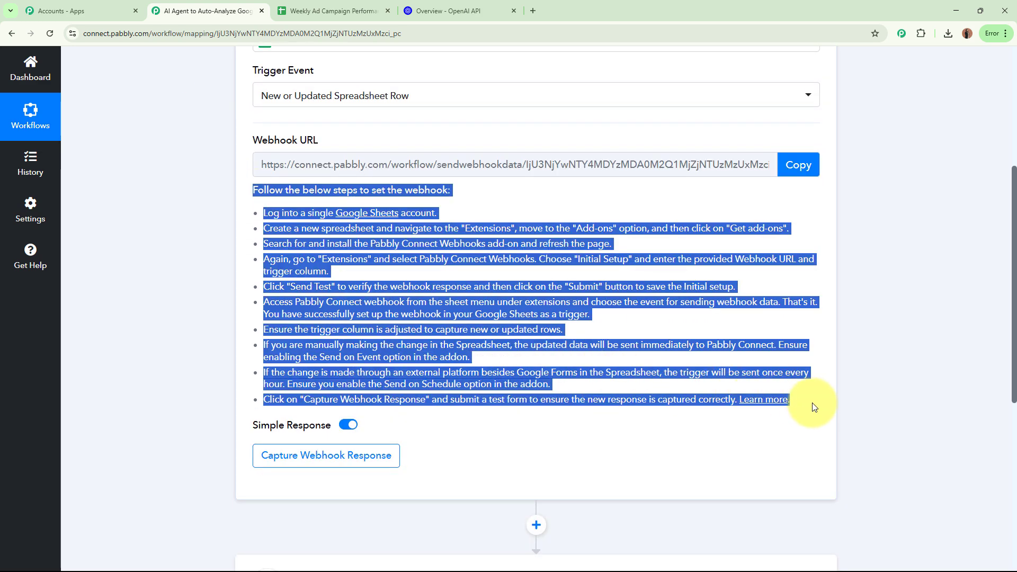
left_click(878, 347)
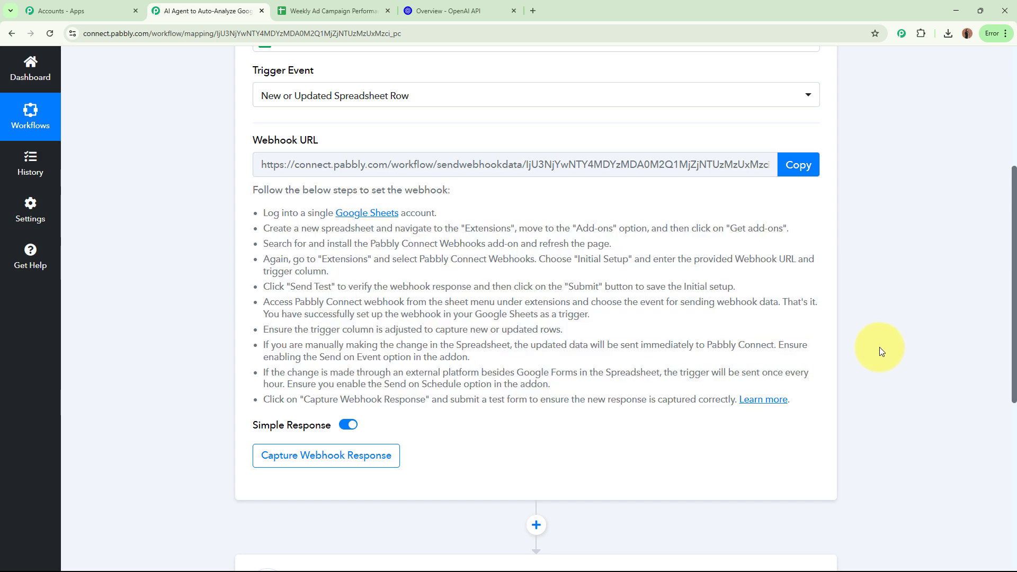
left_click(798, 165)
scroll(907, 233, "up", 5)
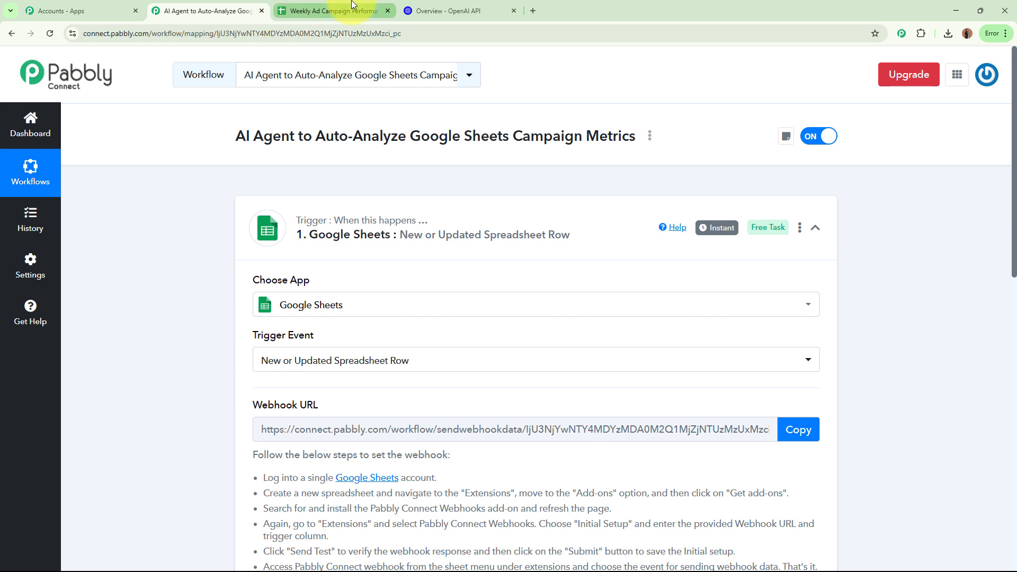
Switch to the Weekly Ad Campaign Performance sheet and look up the Pabbly Connect Webhooks add-on in the Google Workspace Marketplace.
left_click(333, 11)
left_click(87, 299)
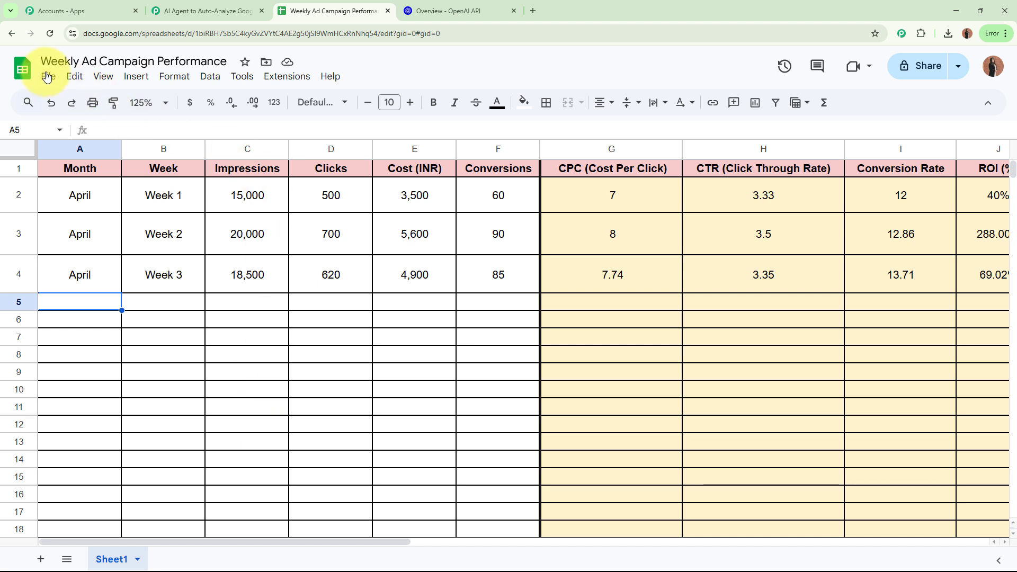
left_click(270, 78)
mouse_move(440, 103)
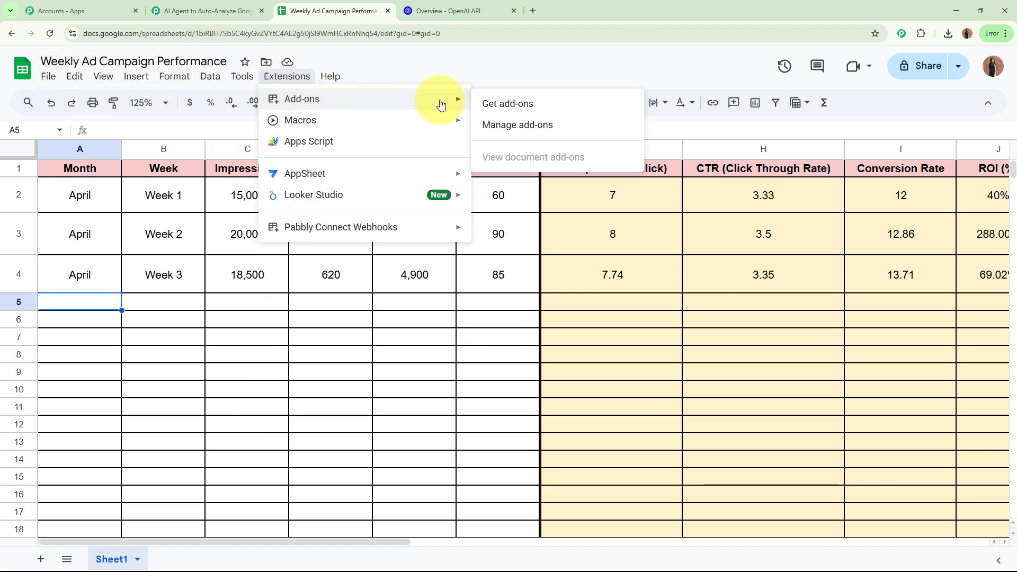
left_click(525, 106)
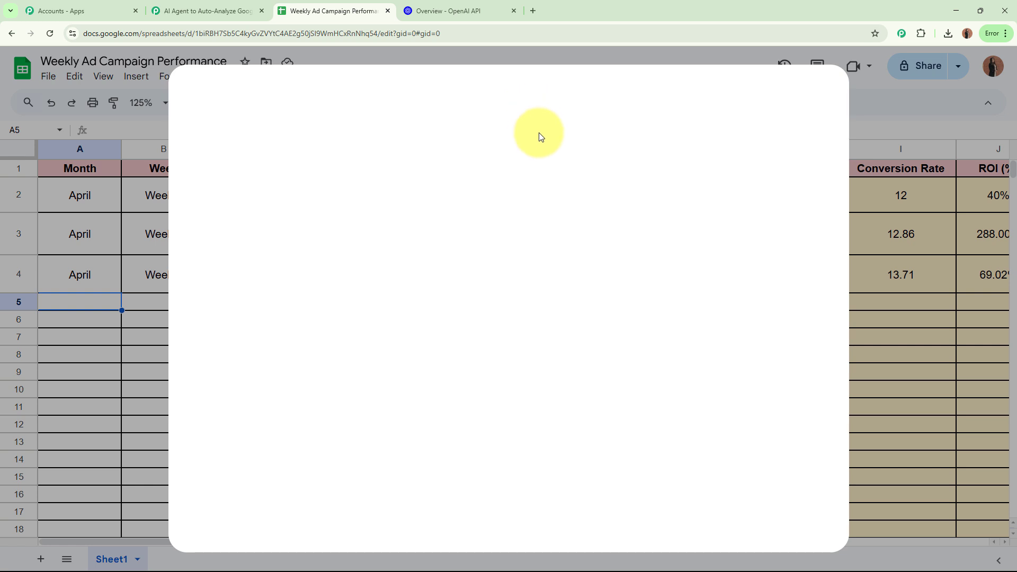
left_click(588, 98)
type("Pabbl")
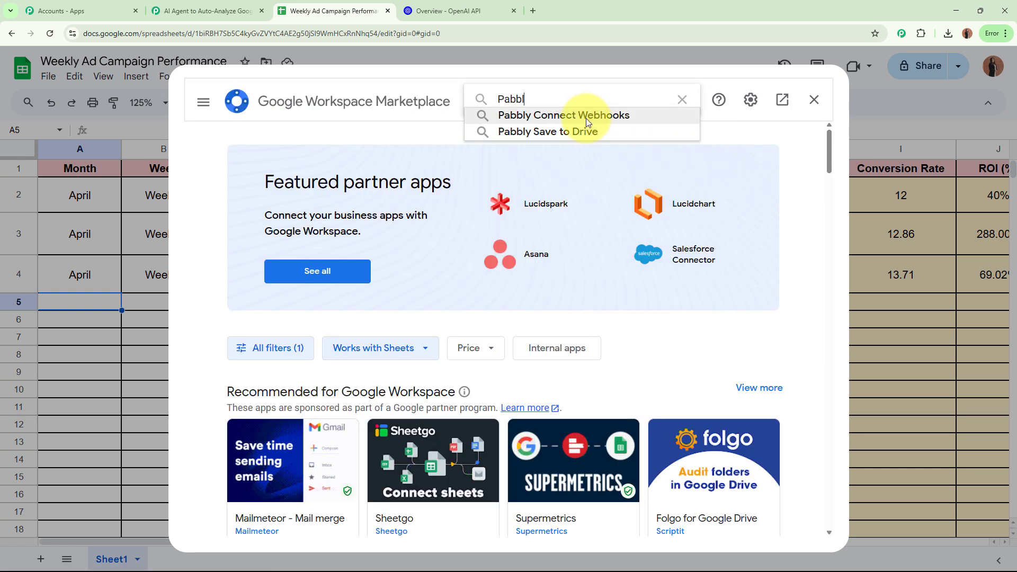
left_click(582, 115)
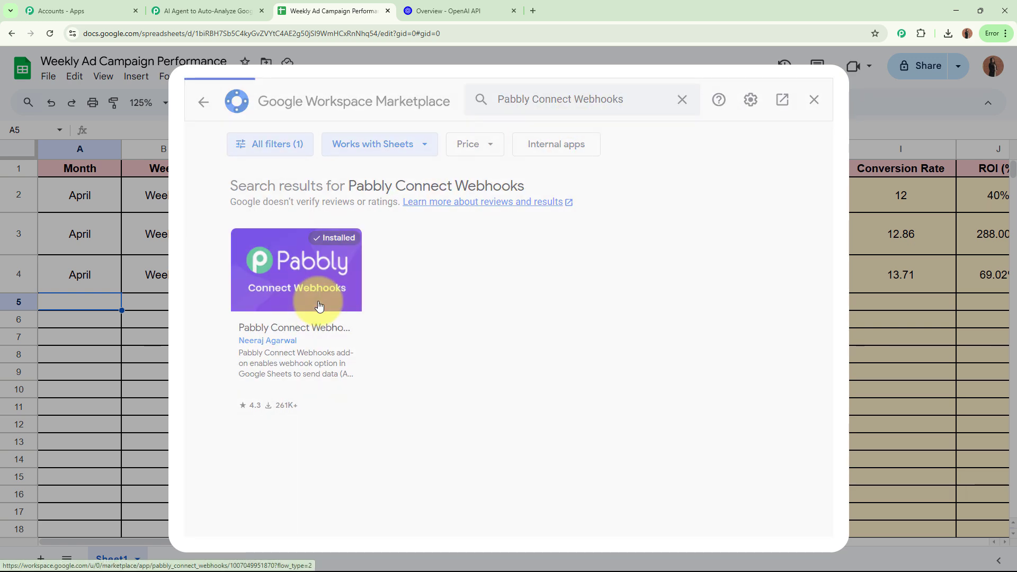
left_click(318, 306)
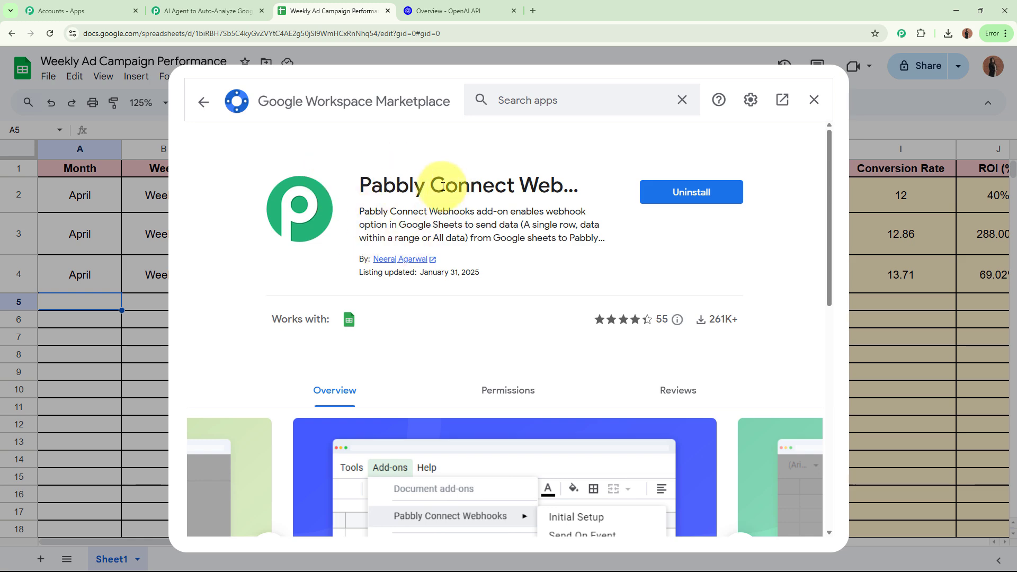
left_click(816, 107)
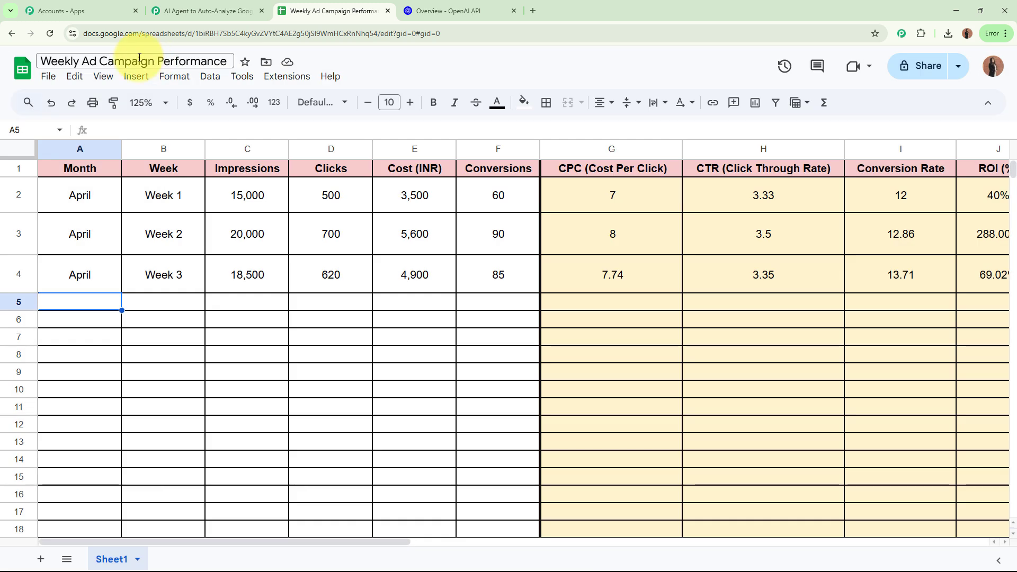
Reload the campaign spreadsheet and set its zoom to 125%.
left_click(49, 34)
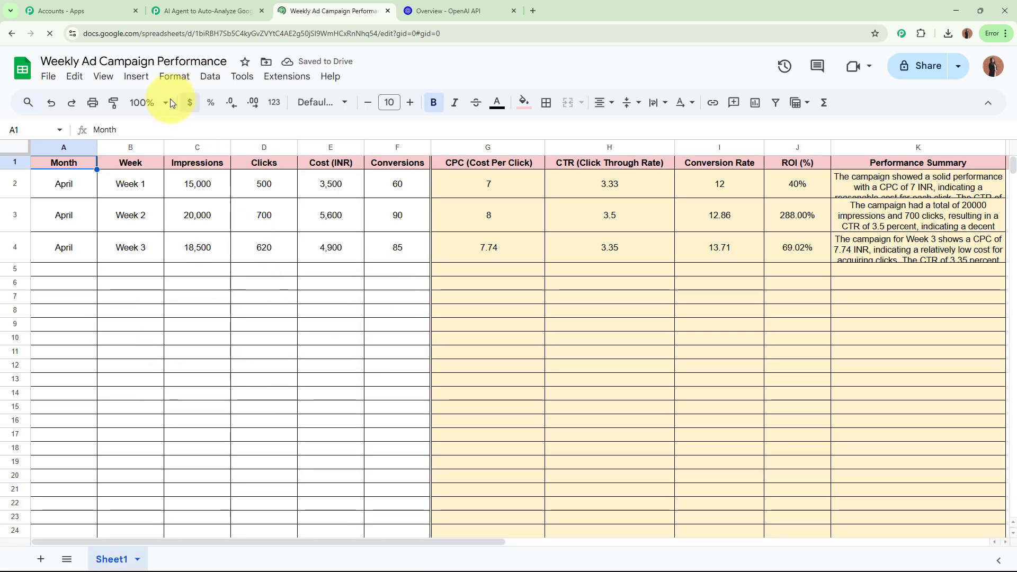
left_click(166, 101)
left_click(143, 210)
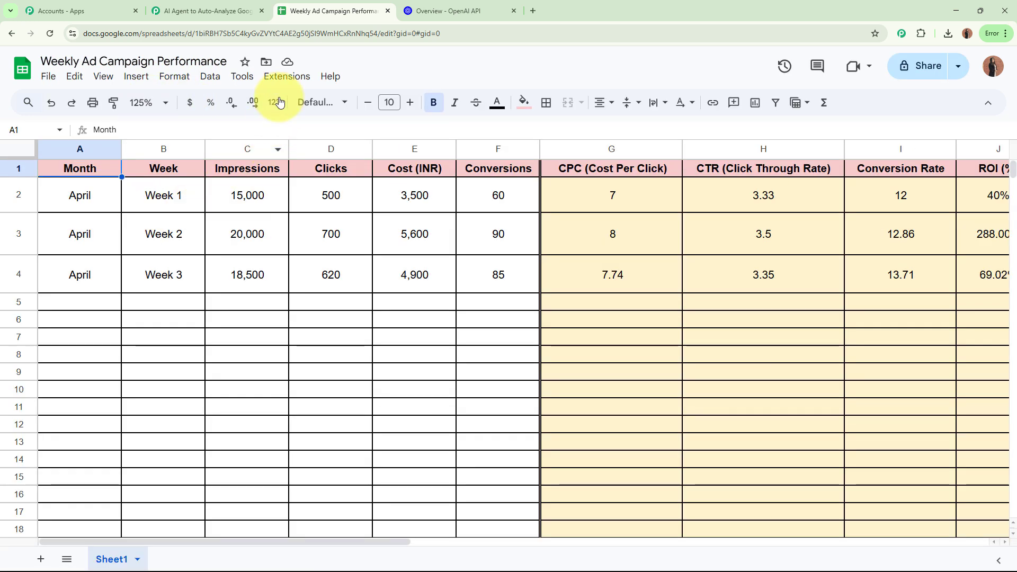
Open the Initial Setup of the Pabbly Connect Webhooks add-on and paste the copied webhook URL.
left_click(284, 78)
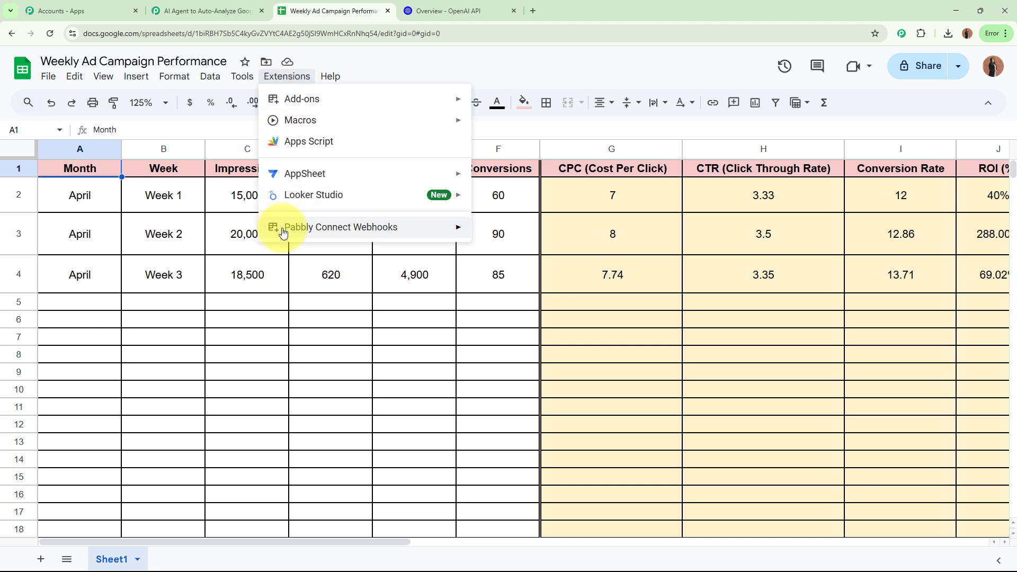
mouse_move(408, 239)
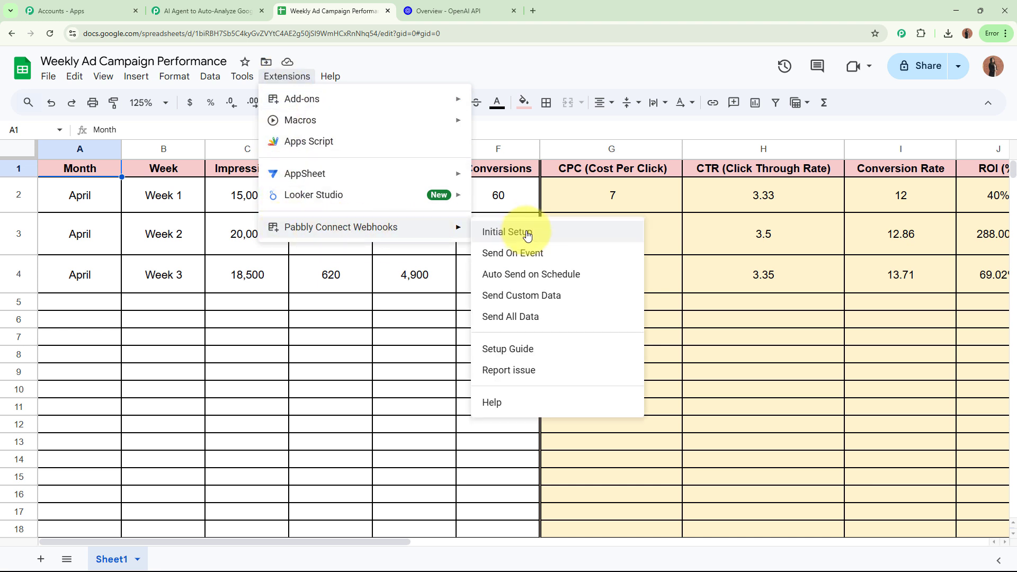
left_click(561, 235)
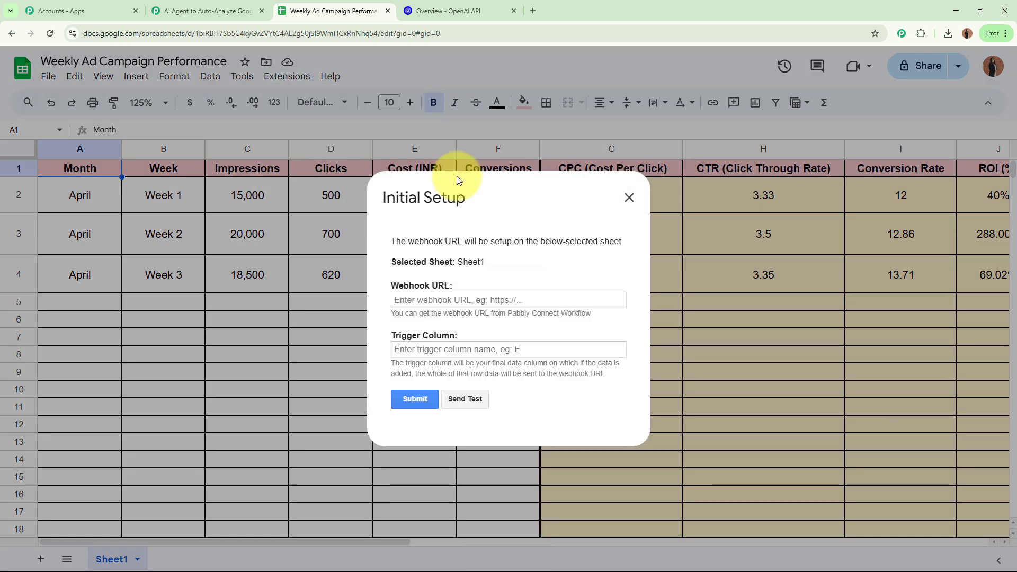
left_click(458, 300)
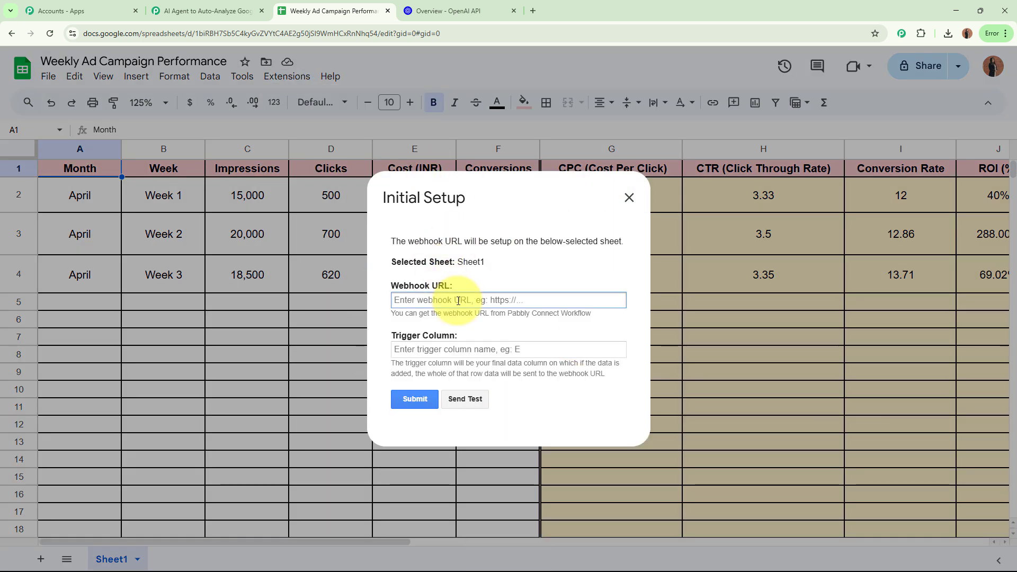
key("ctrl+v")
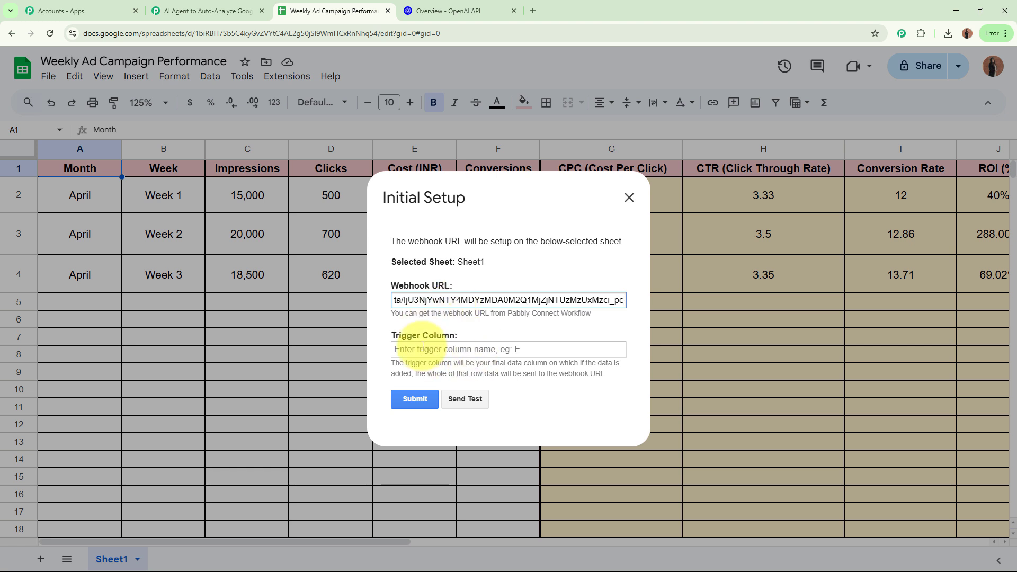
Set the trigger column to F, submit the webhook's initial setup for Sheet1 and close the dialog.
left_click_drag(393, 338, 442, 374)
left_click_drag(522, 370, 577, 395)
left_click(569, 402)
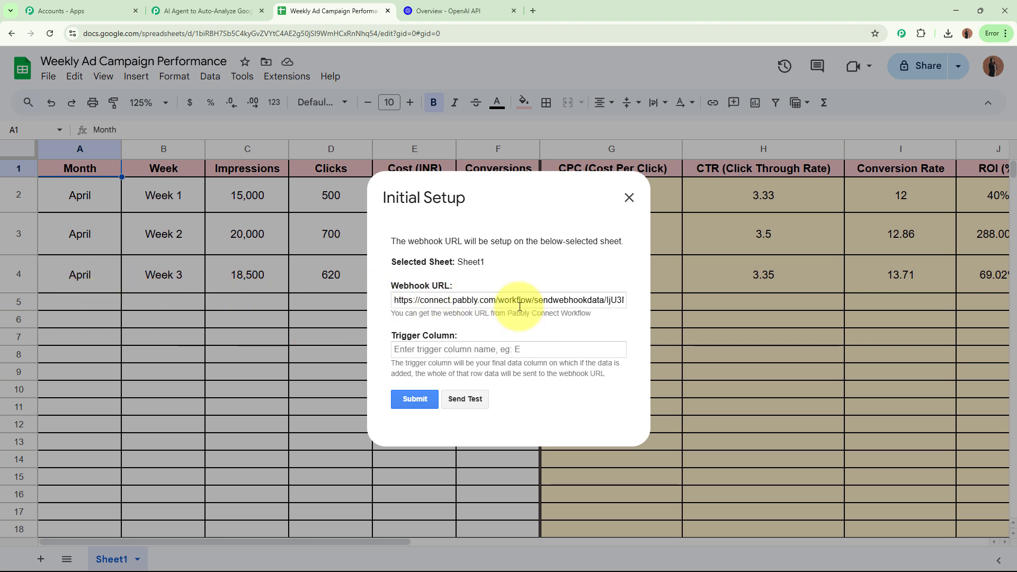
left_click(460, 345)
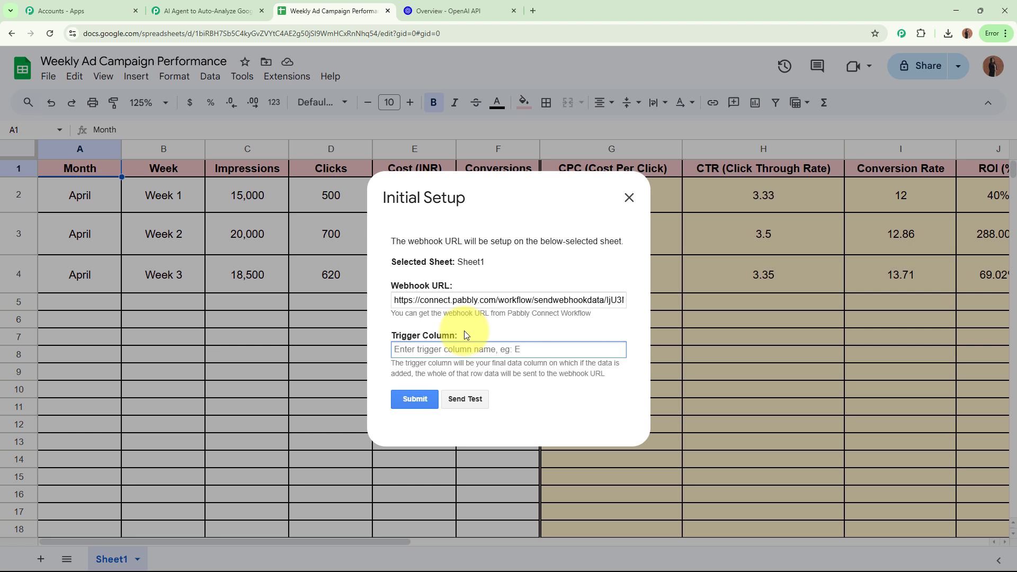
type("F")
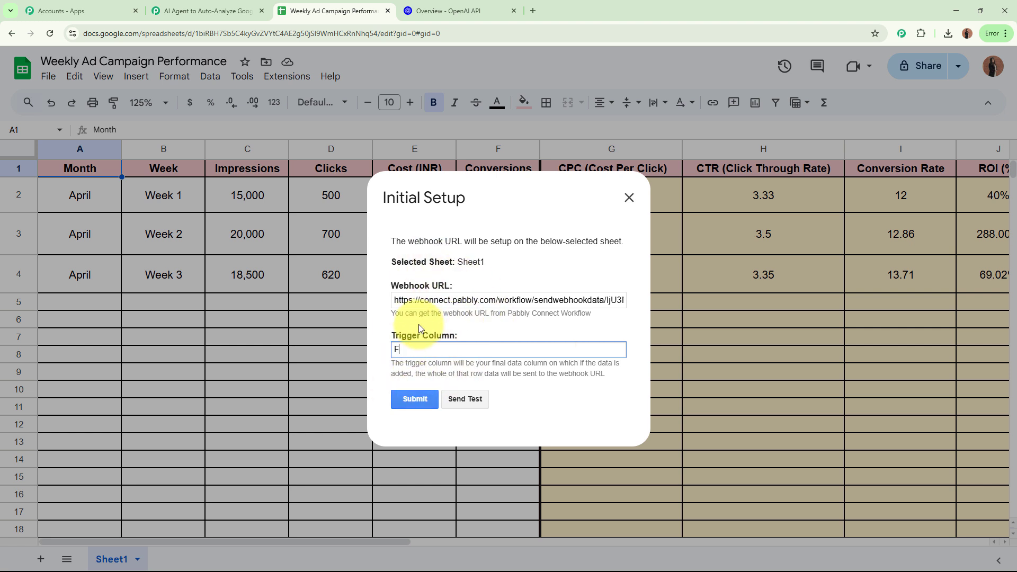
left_click(412, 399)
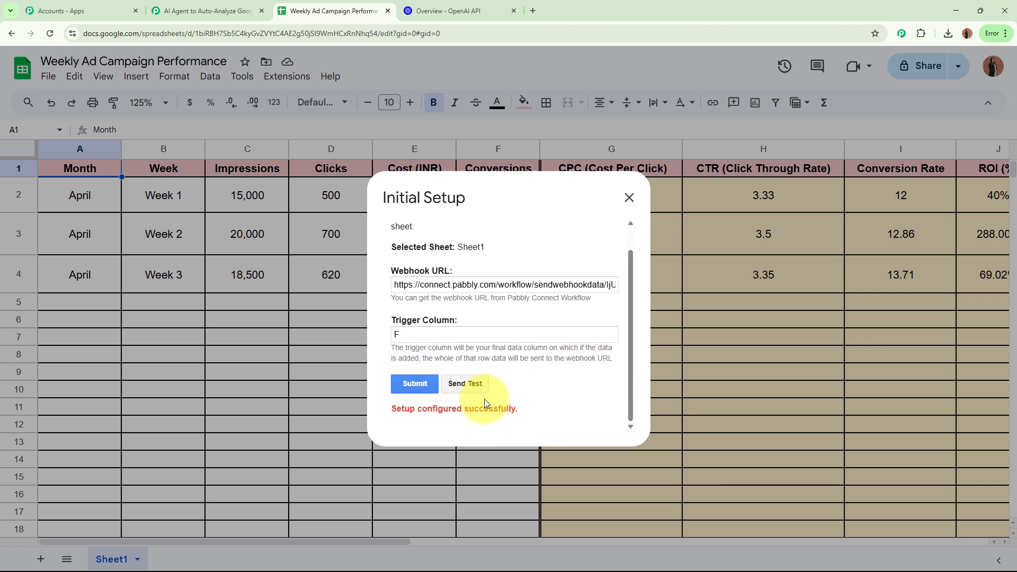
triple_click(410, 410)
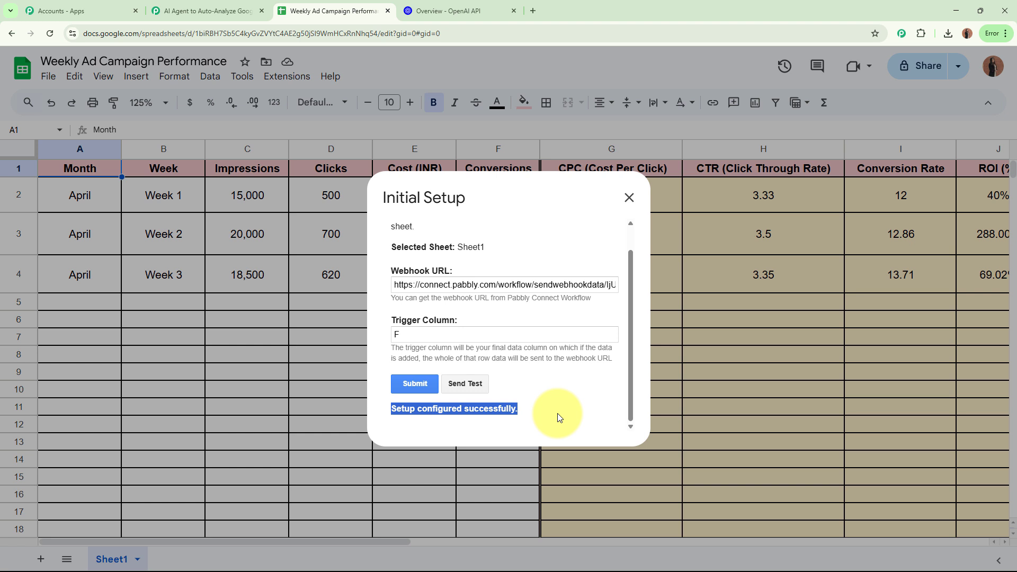
left_click(629, 197)
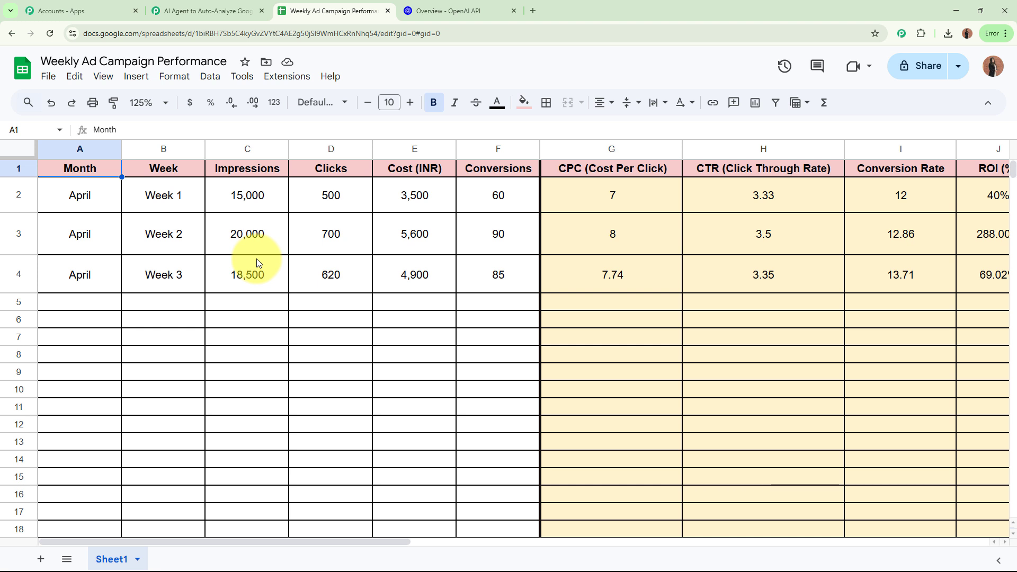
Enable Send On Event for the Pabbly Connect Webhooks add-on in the campaign sheet.
left_click(286, 75)
mouse_move(292, 227)
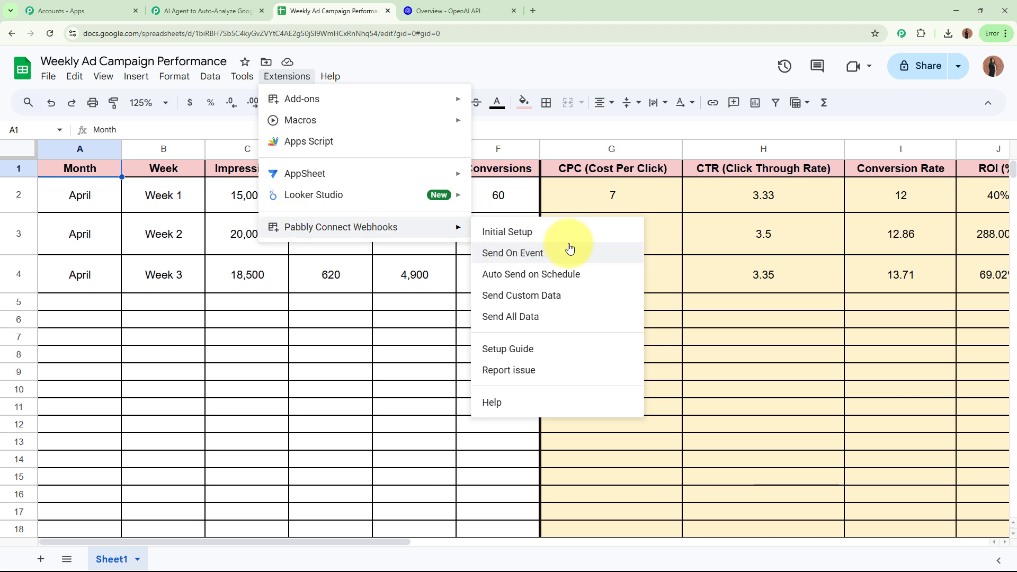
left_click(546, 262)
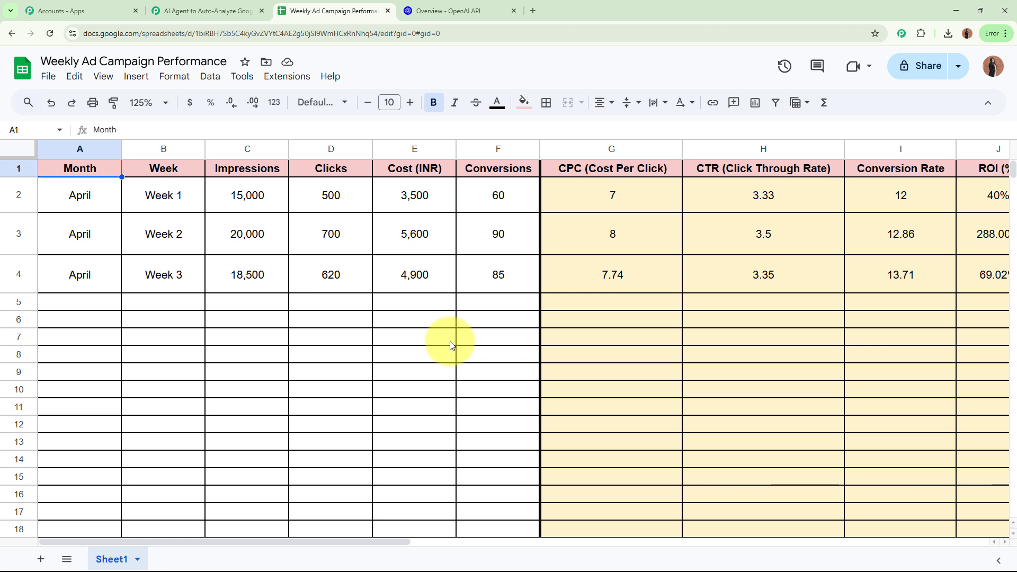
Examine the Month to Conversions cells of row 5 and check the add-on's Send On Event setting.
left_click(80, 301)
left_click_drag(353, 311, 505, 312)
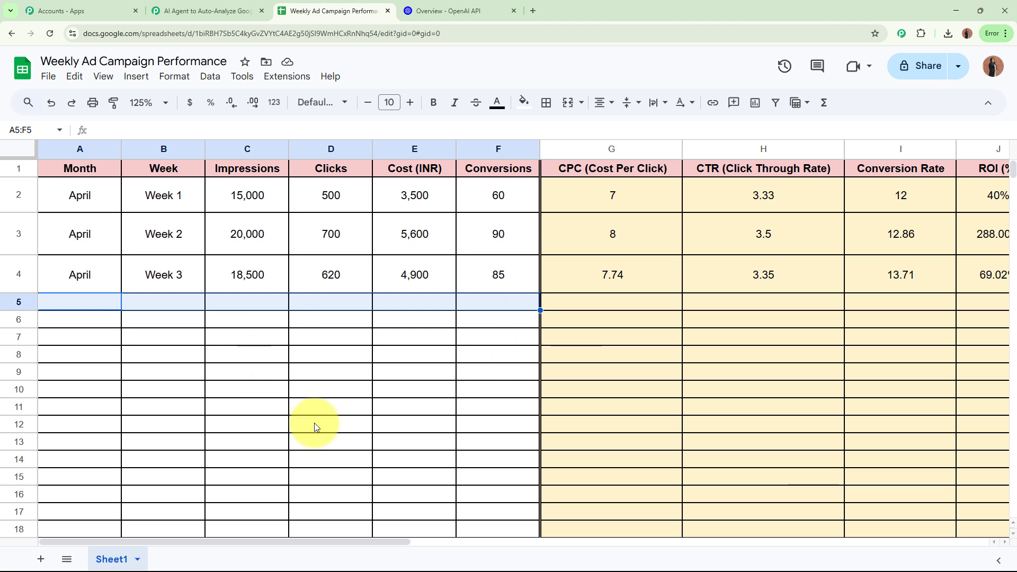
left_click(323, 360)
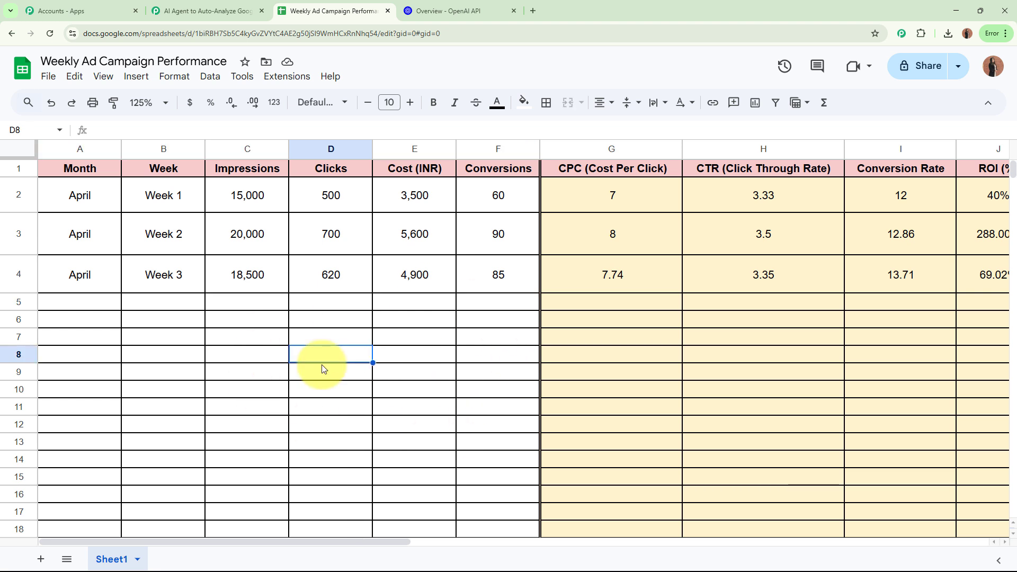
left_click(286, 76)
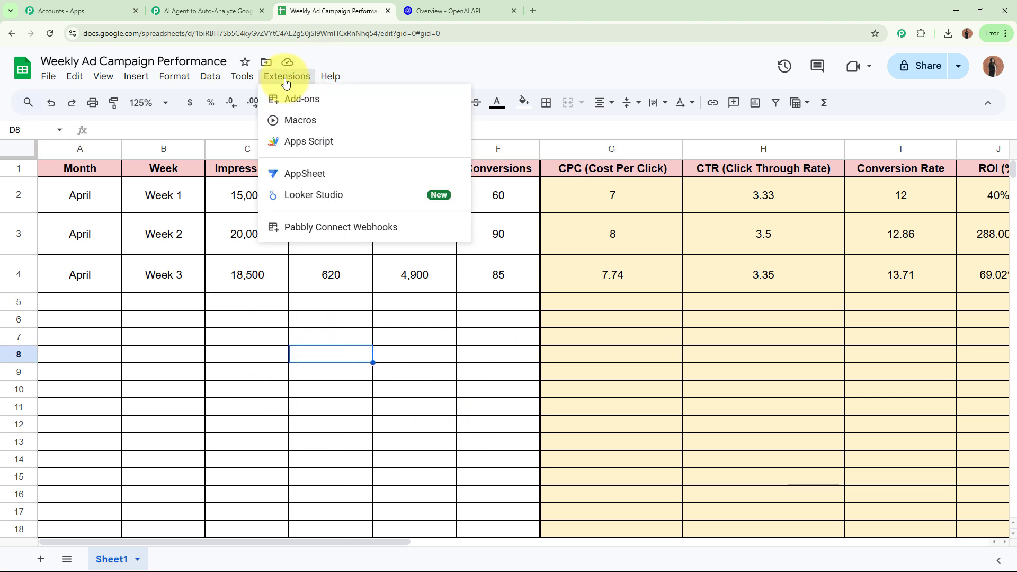
mouse_move(324, 223)
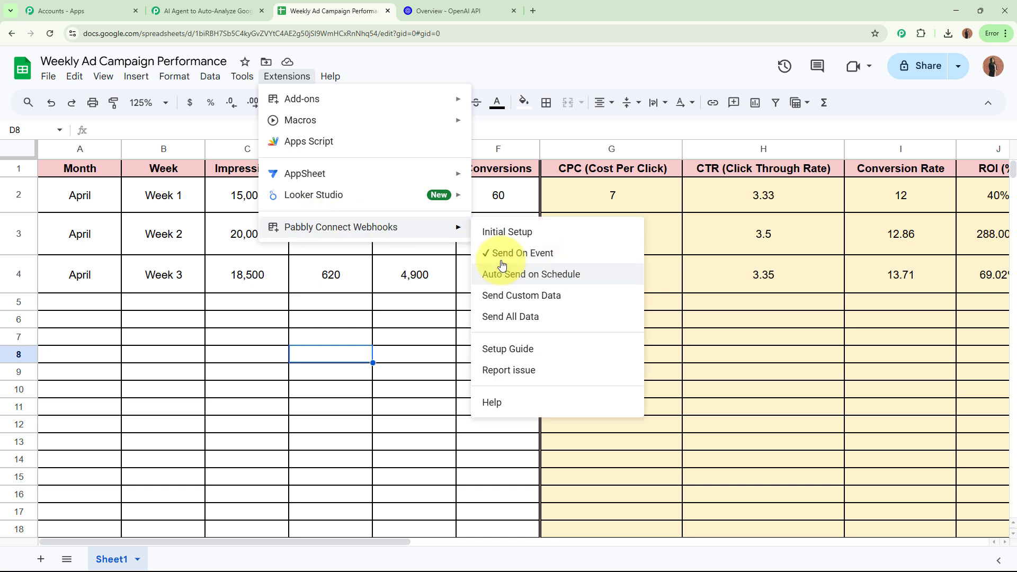
left_click(320, 365)
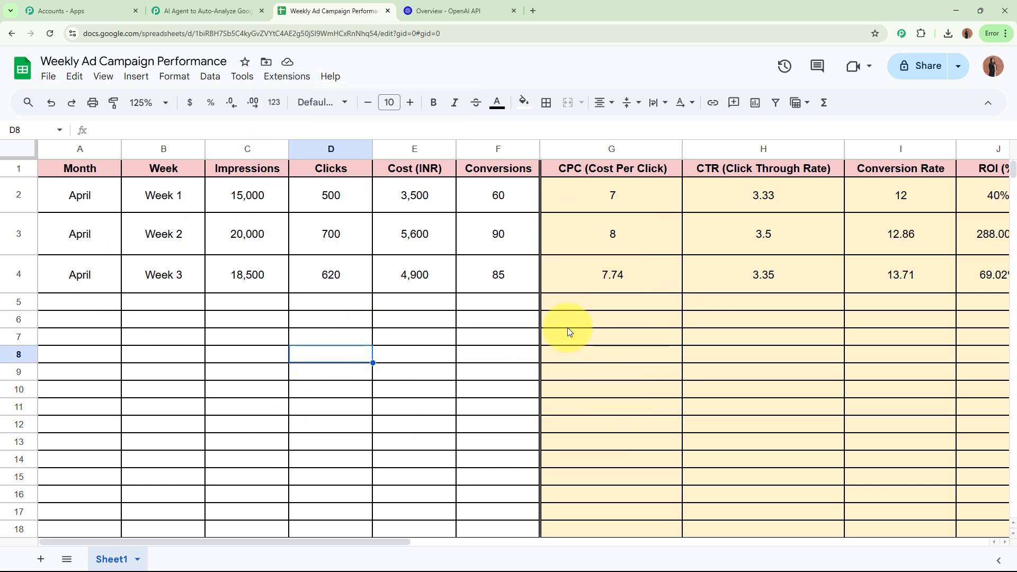
Switch to Pabbly Connect to check the trigger's webhook response status, and review cells A5:F5 in the campaign sheet.
left_click(233, 11)
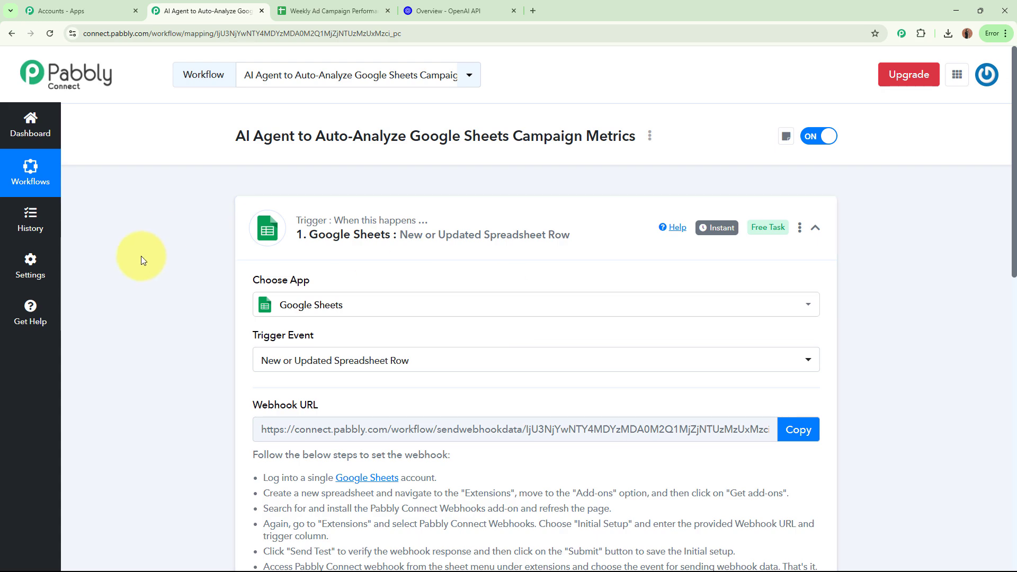
scroll(141, 256, "down", 5)
scroll(141, 256, "down", 3)
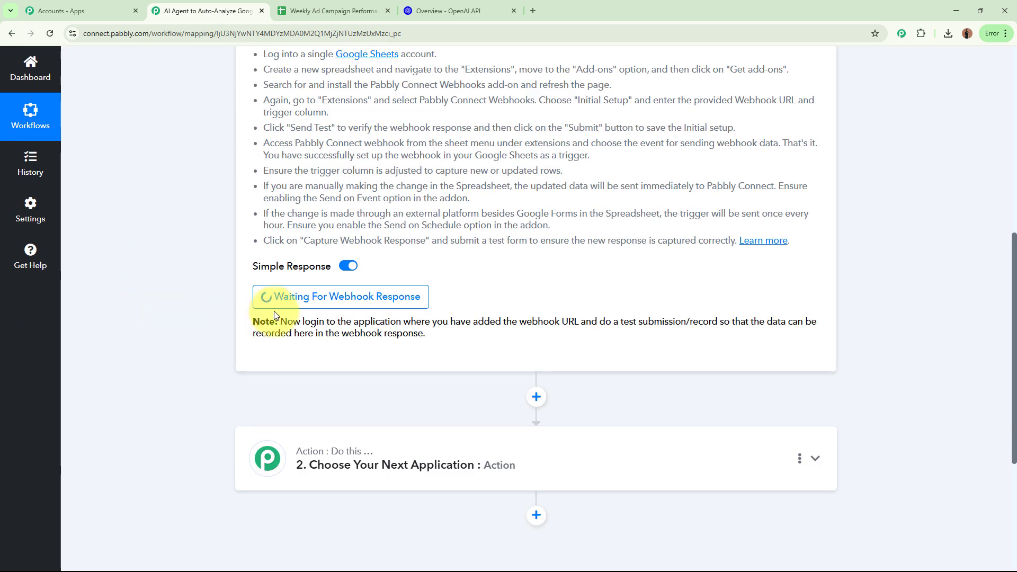
scroll(542, 295, "up", 8)
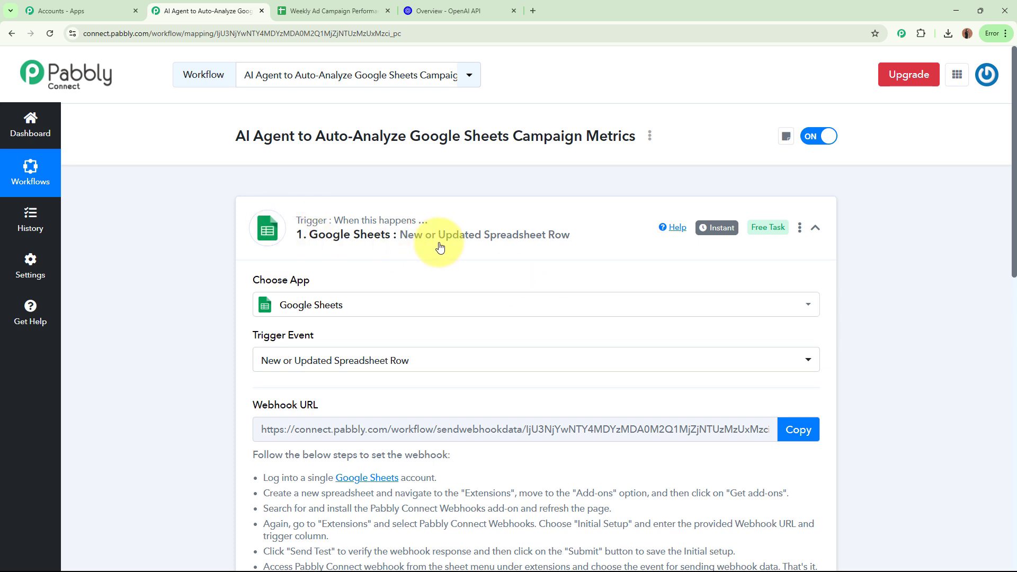
left_click(334, 10)
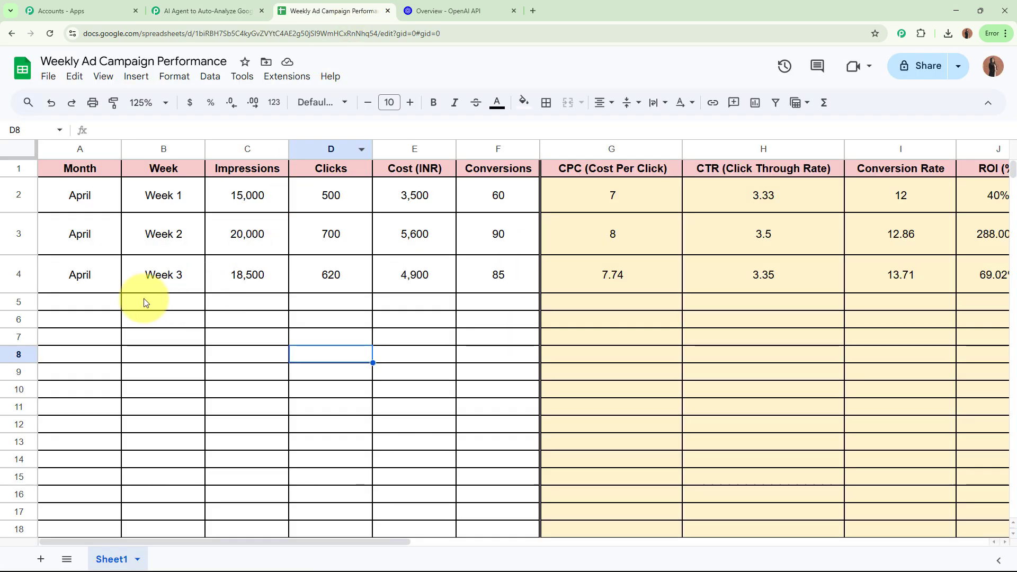
left_click(88, 301)
left_click_drag(229, 305, 495, 307)
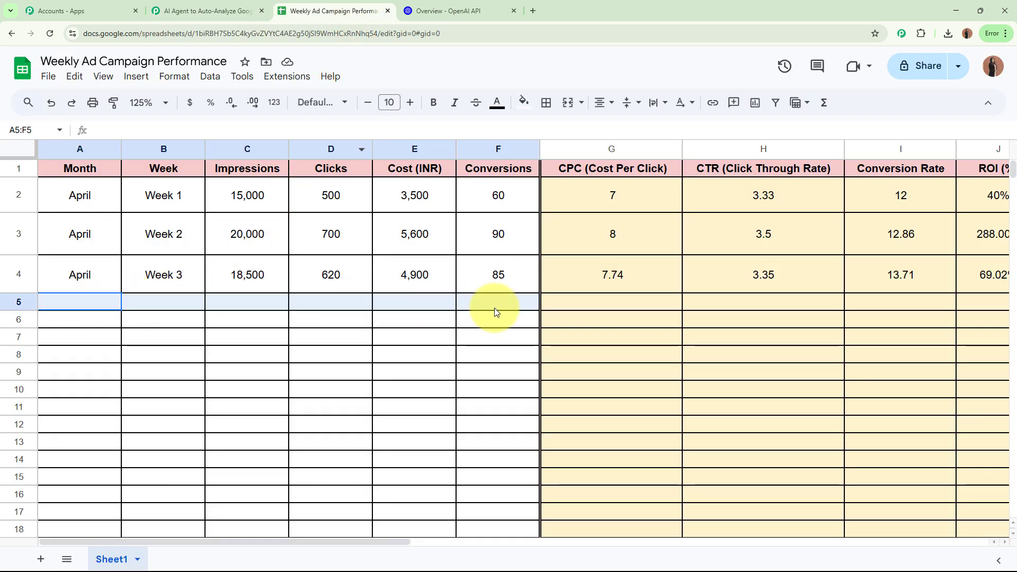
left_click(464, 414)
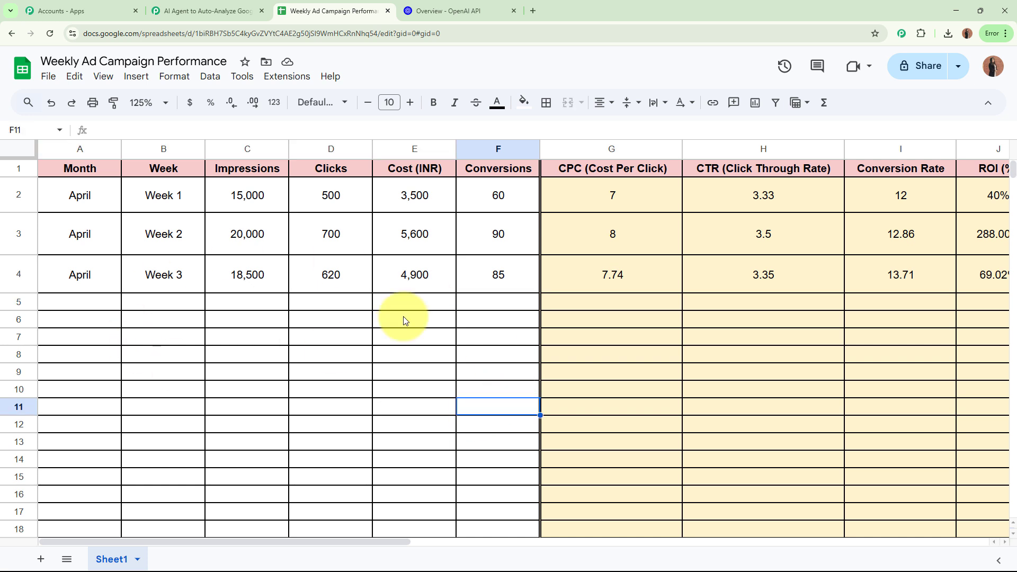
left_click(221, 5)
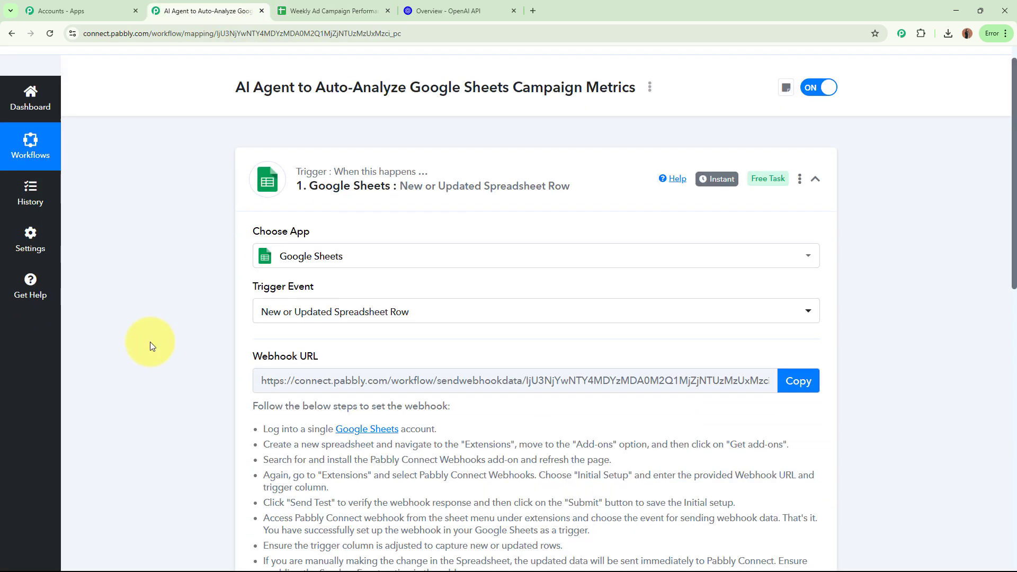
scroll(151, 345, "down", 8)
scroll(547, 312, "up", 8)
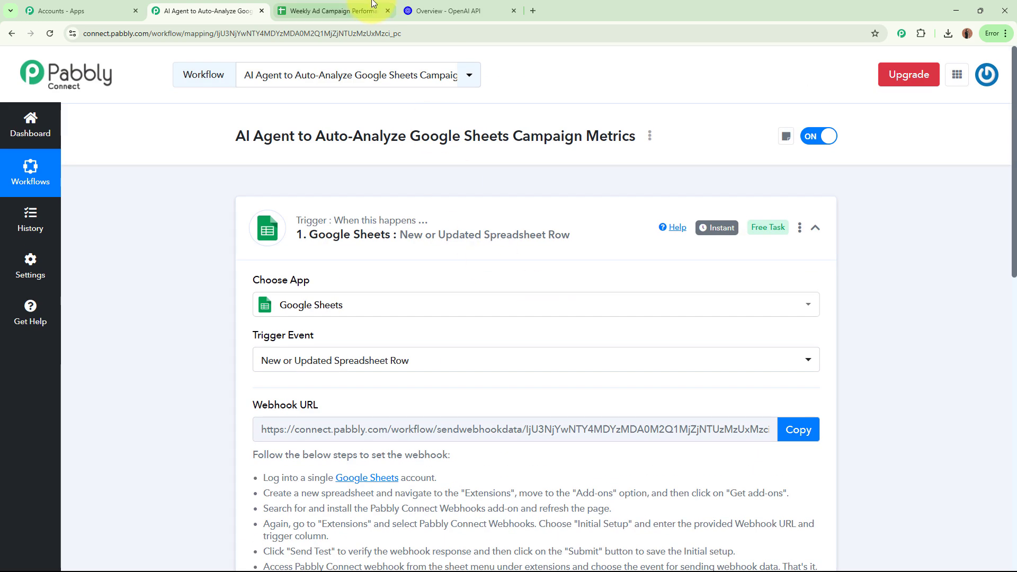
In the campaign sheet, fill A5:F5 with April, Week 4, 22,000 impressions, 800 clicks, 7,200 cost and 100 conversions.
left_click(344, 11)
left_click(106, 303)
left_click(495, 303, "shift")
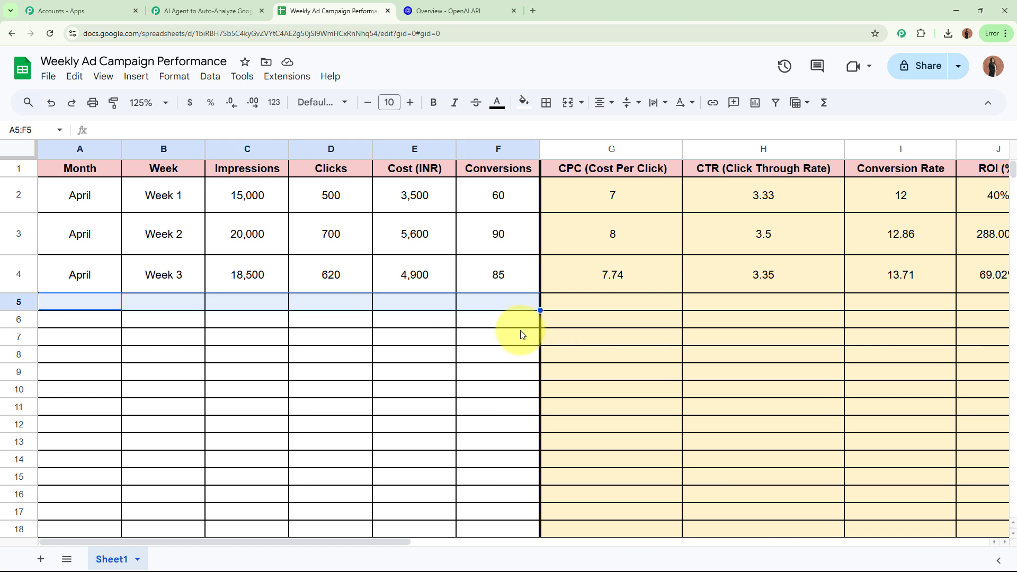
type("April\tWeek 4\t22,000\t800\t7,200\t100")
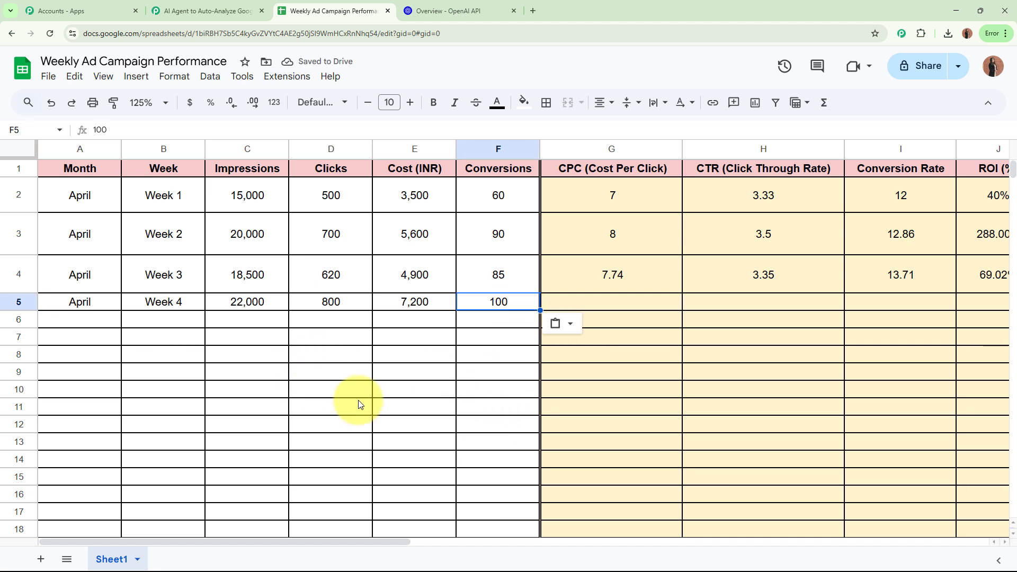
left_click(284, 377)
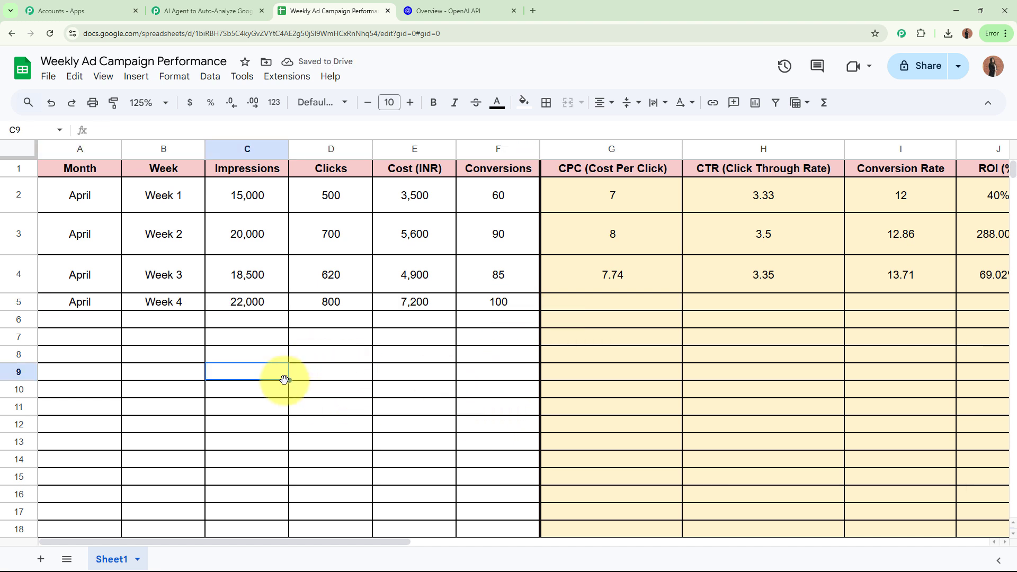
Review each cell of the new Week 4 row, from Month through Conversions.
left_click(82, 306)
left_click(182, 303)
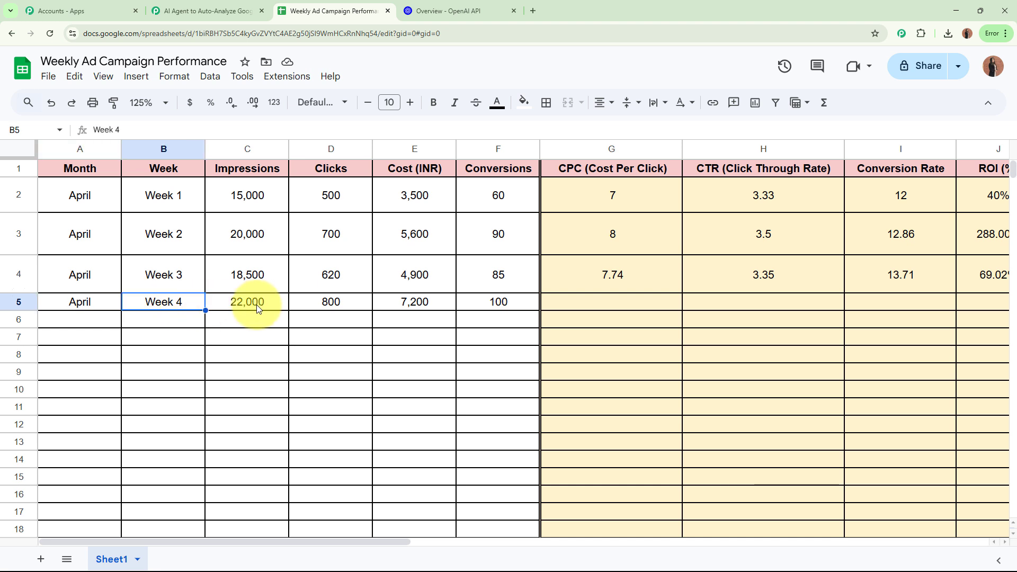
left_click(256, 305)
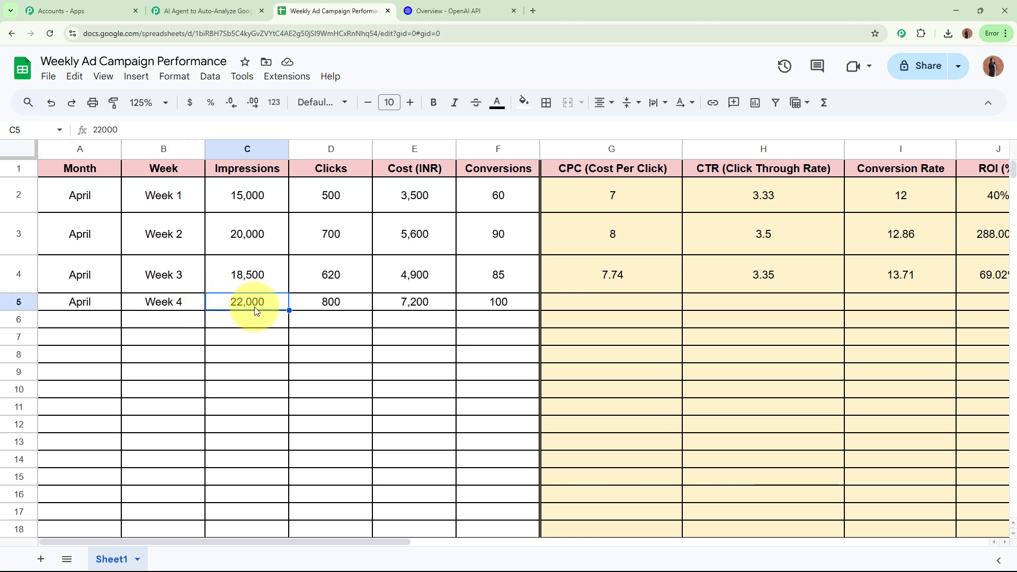
left_click(314, 306)
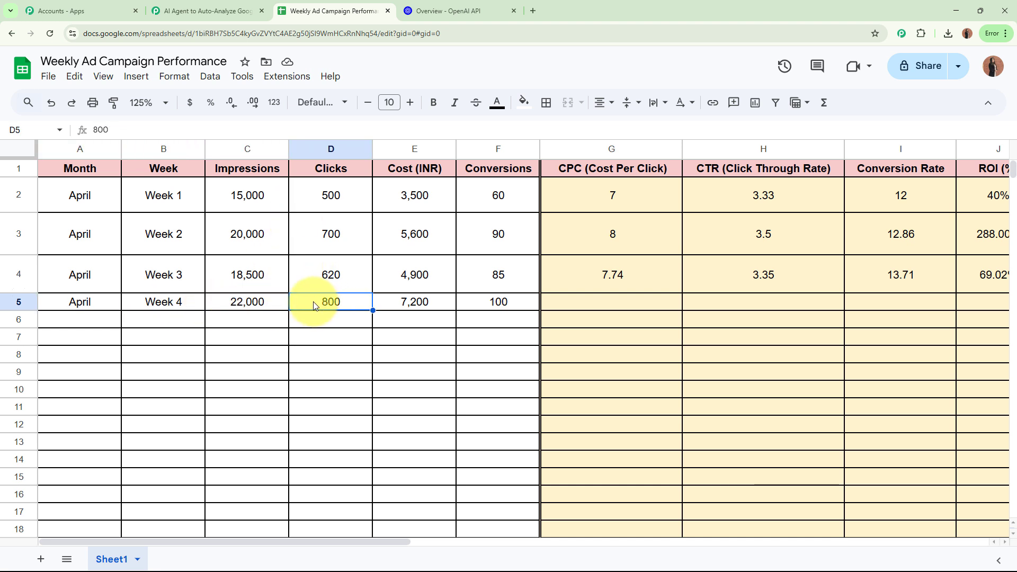
left_click(414, 301)
left_click(516, 306)
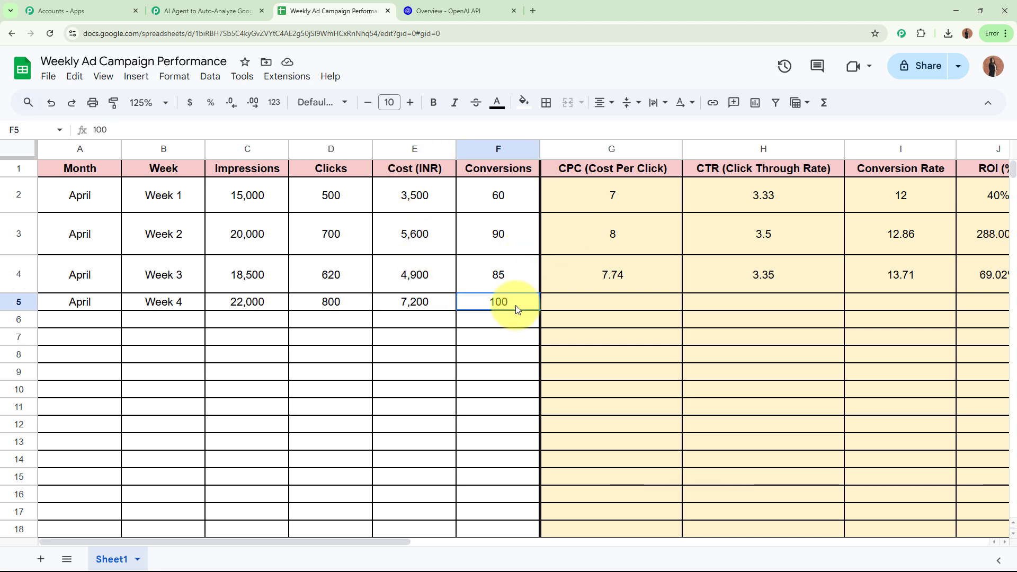
left_click_drag(79, 301, 495, 331)
left_click(495, 332)
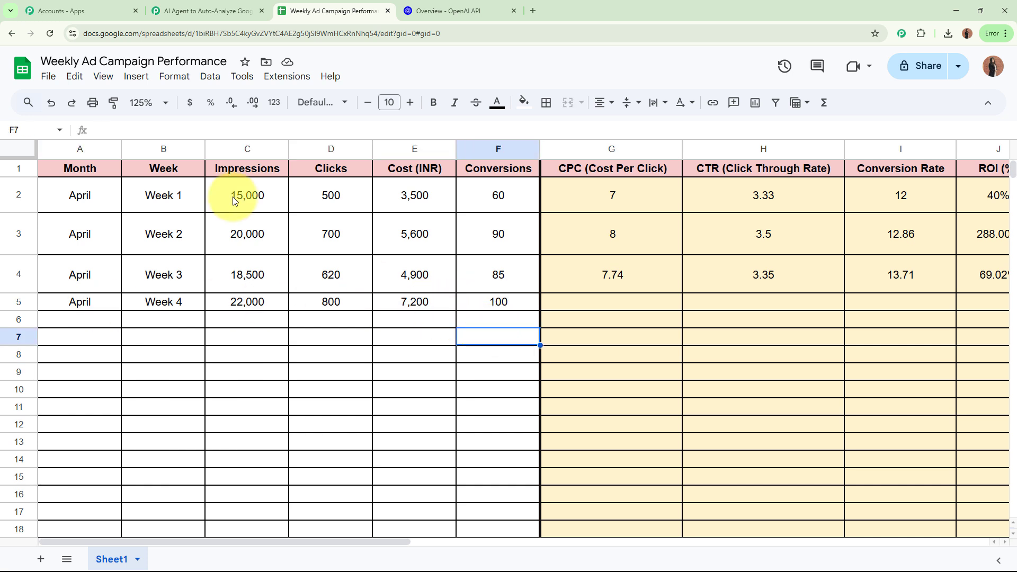
Switch to Pabbly Connect and check the Week and Month fields in the trigger's received webhook response.
left_click(209, 10)
scroll(132, 352, "down", 5)
scroll(114, 347, "down", 7)
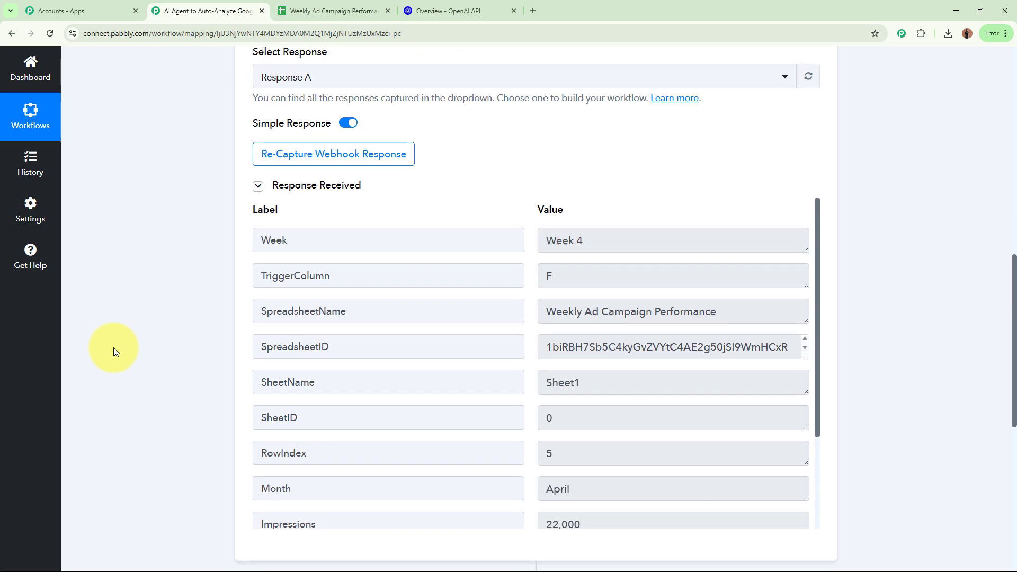
scroll(159, 345, "down", 1)
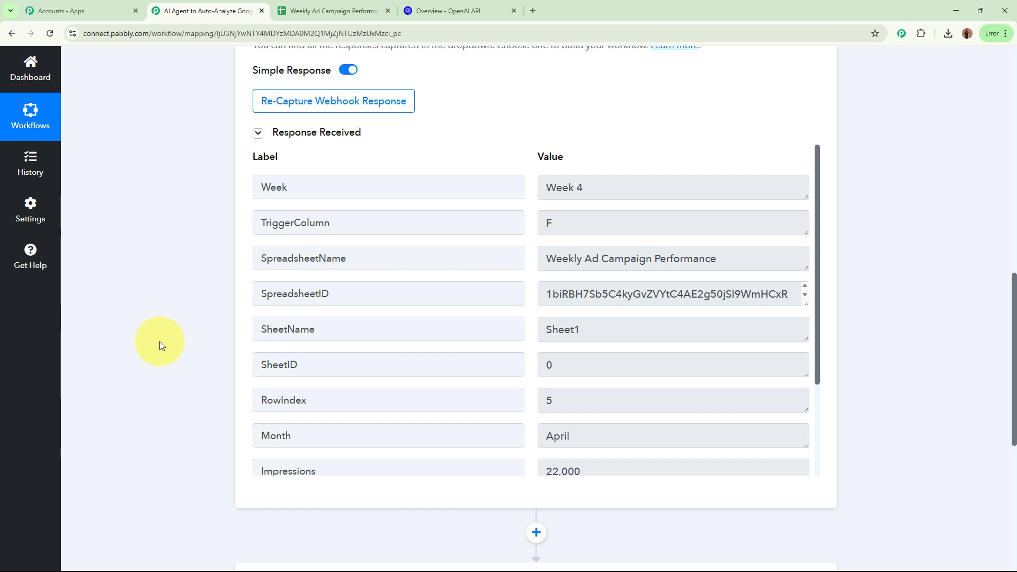
left_click_drag(318, 192, 246, 188)
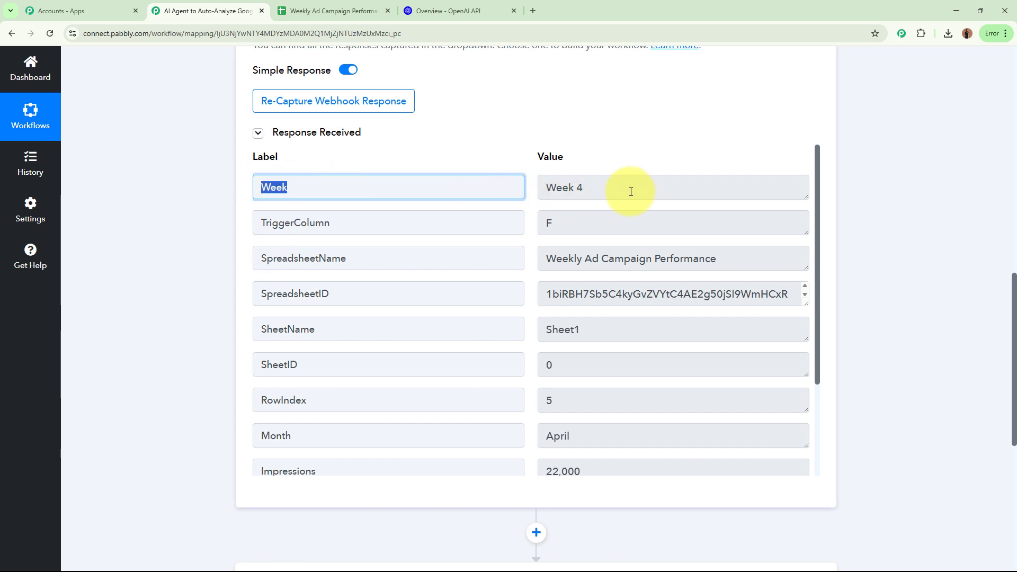
left_click_drag(631, 192, 538, 190)
scroll(535, 293, "down", 2)
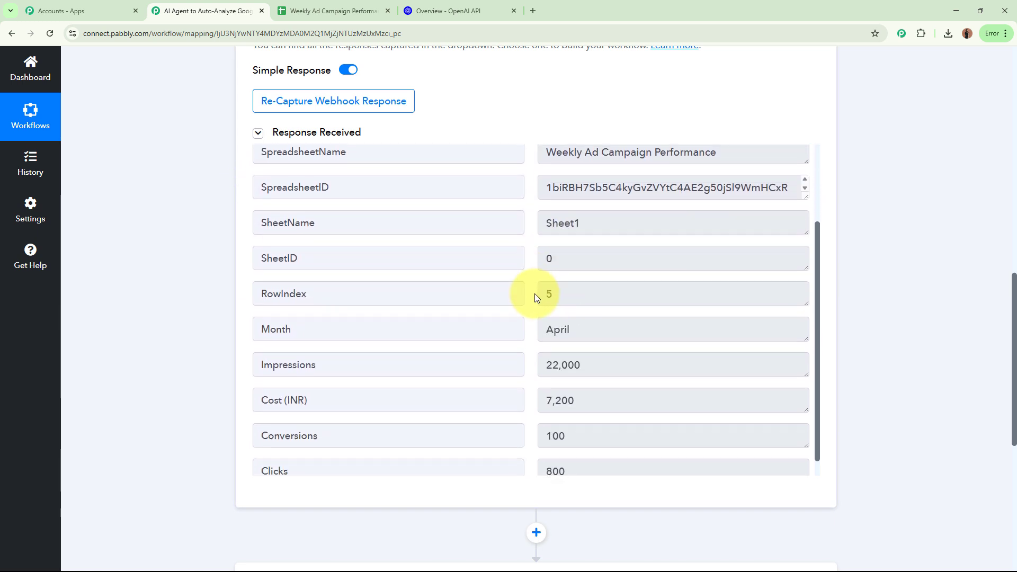
left_click_drag(312, 309, 268, 312)
left_click(541, 312)
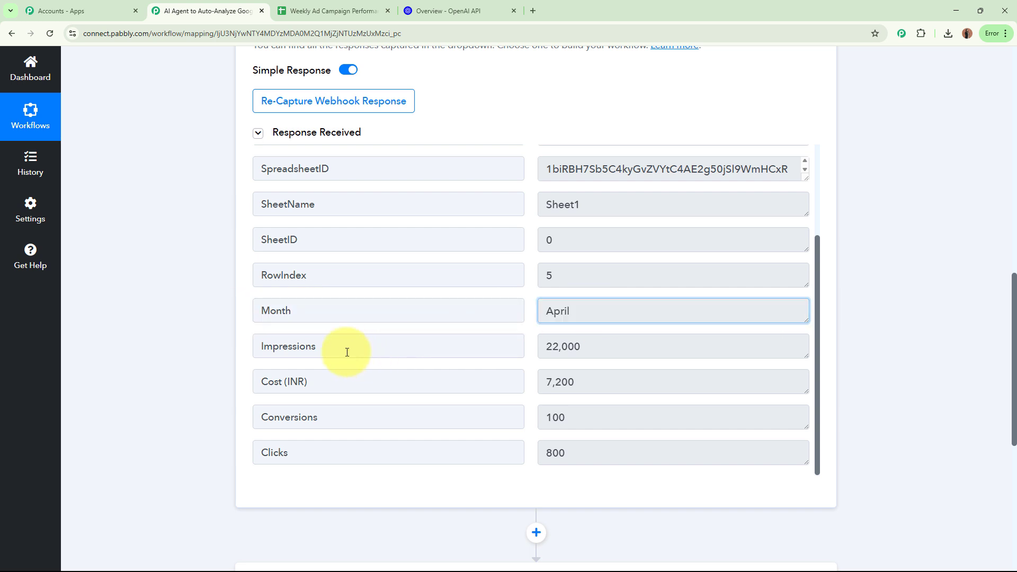
Check the Impressions, Cost (INR), Conversions and Clicks values in the received webhook response.
left_click_drag(347, 352, 260, 349)
left_click_drag(717, 352, 540, 347)
left_click_drag(260, 381, 313, 381)
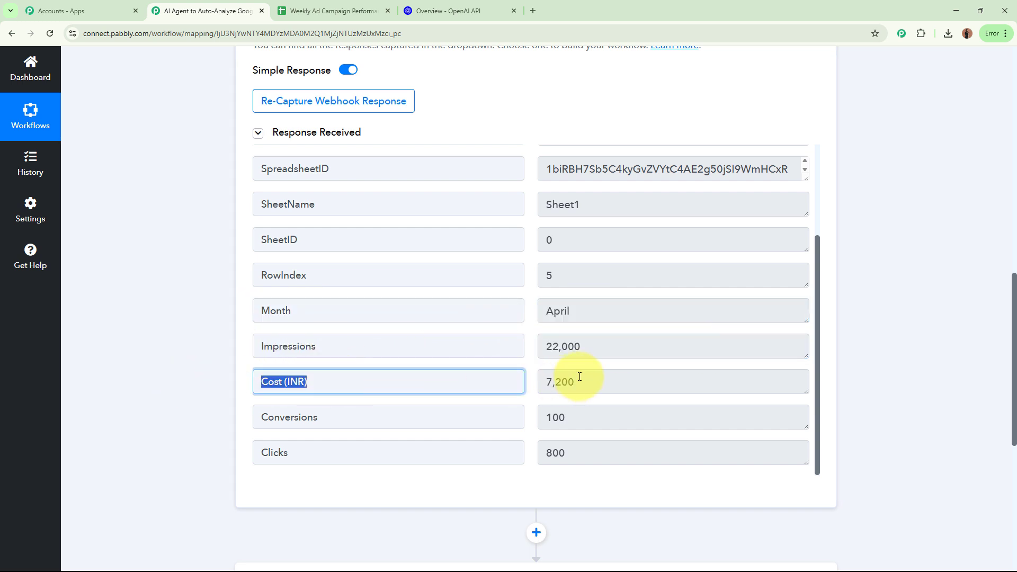
left_click_drag(579, 376, 420, 381)
left_click_drag(254, 417, 415, 418)
left_click_drag(598, 419, 451, 420)
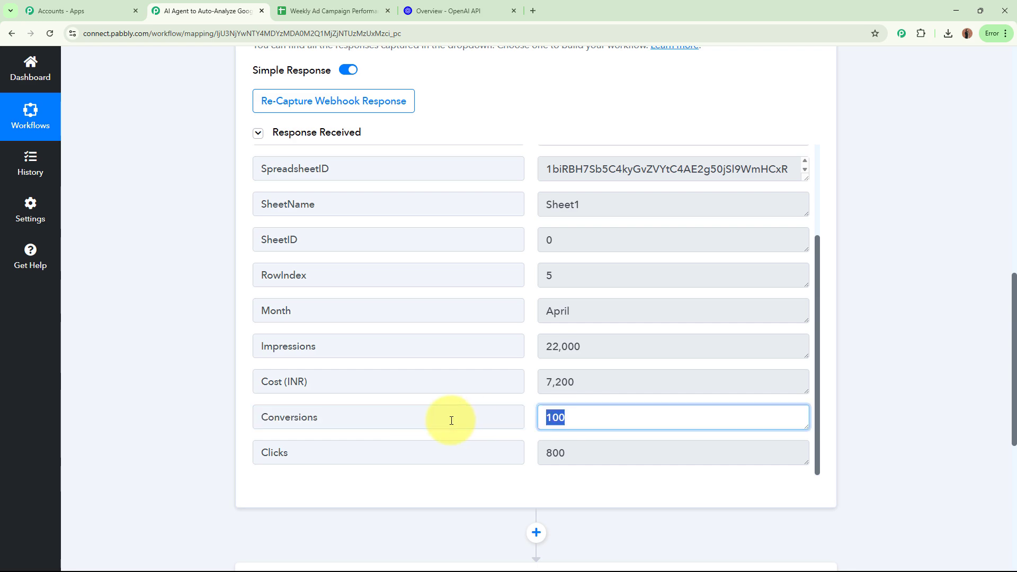
left_click_drag(255, 453, 518, 437)
left_click_drag(648, 453, 452, 444)
left_click(582, 428)
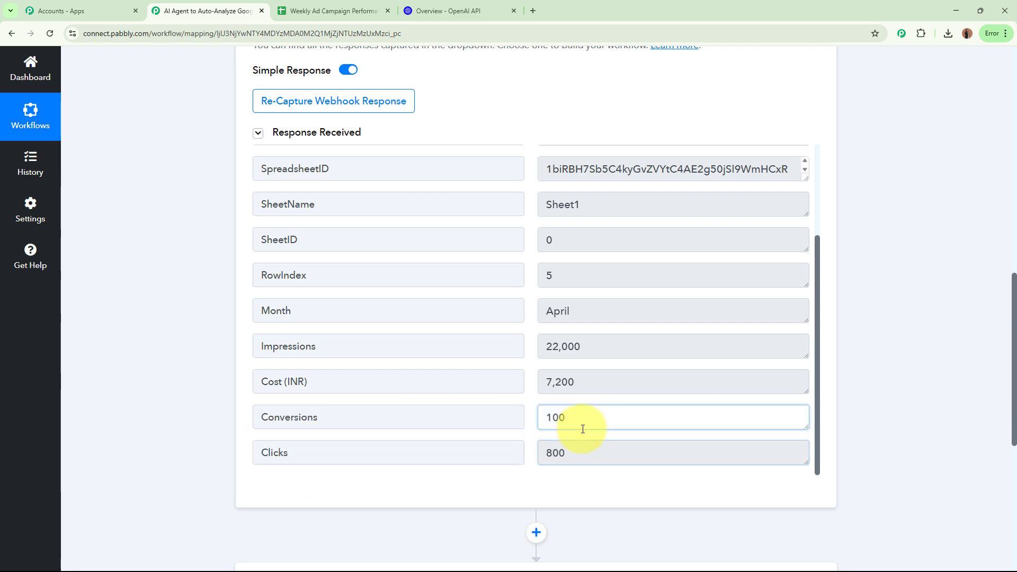
Collapse the Google Sheets trigger step and glance at the campaign sheet before returning to the workflow.
scroll(871, 348, "up", 15)
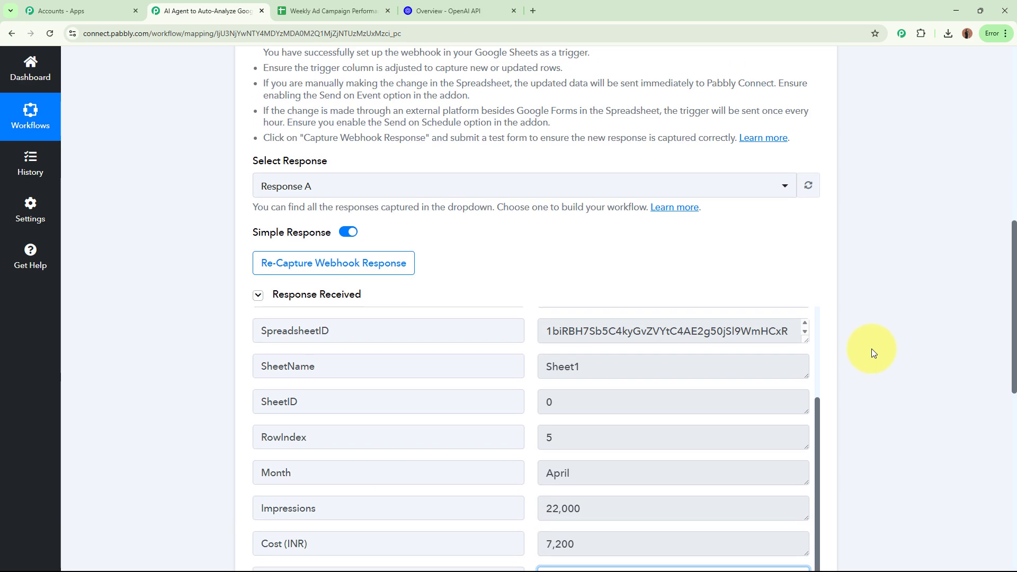
left_click(507, 247)
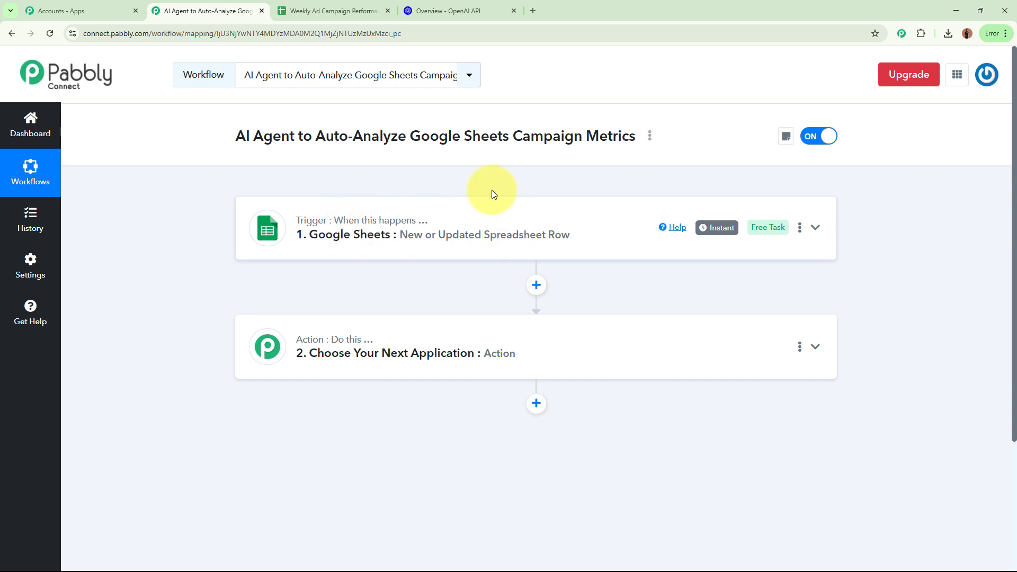
mouse_move(713, 228)
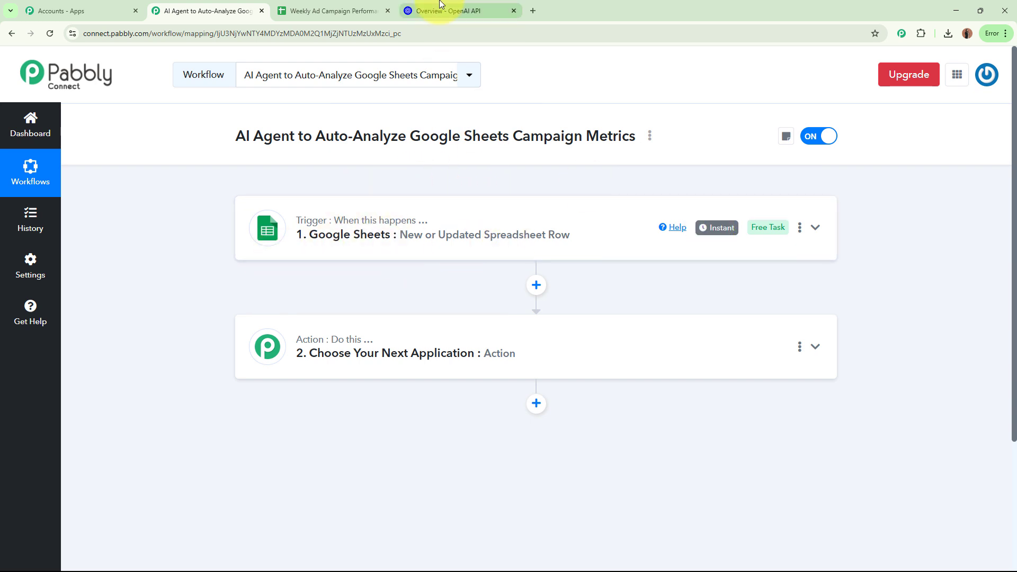
left_click(347, 10)
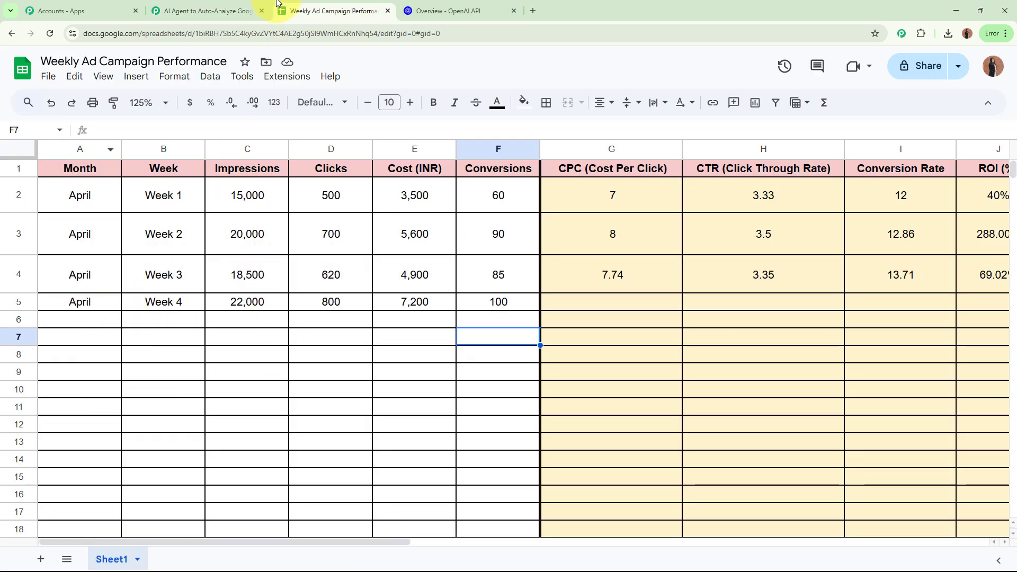
left_click(201, 10)
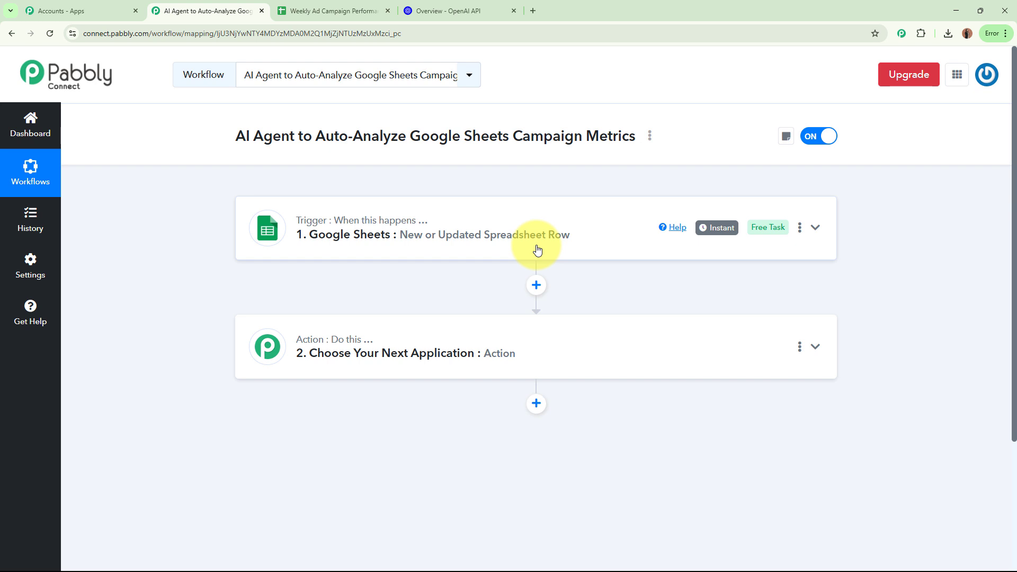
Expand the workflow's second step, search the apps for "Open" and choose OpenAI (ChatGPT, DALL-E, Whisper) as the action app.
left_click(596, 355)
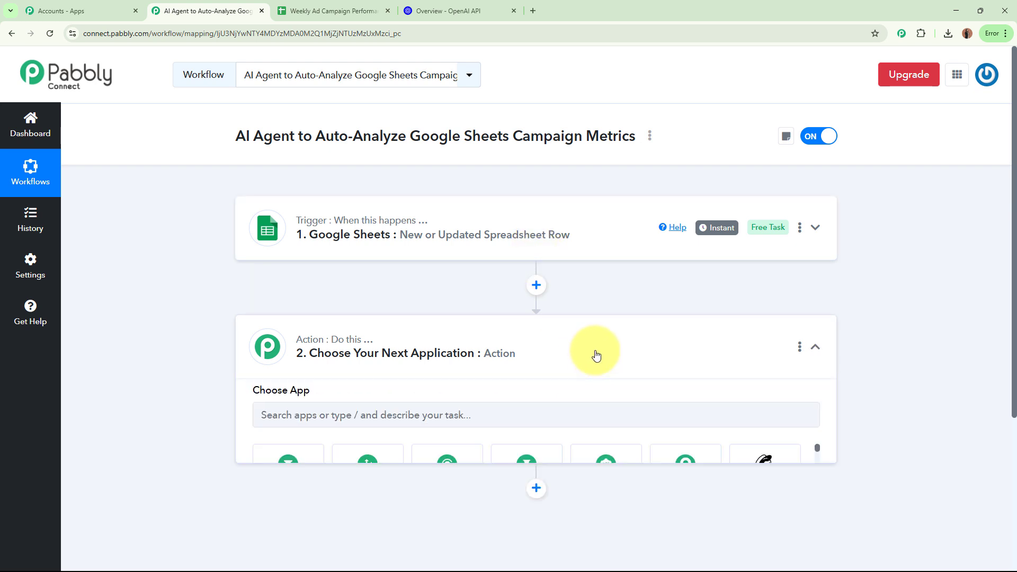
left_click(546, 280)
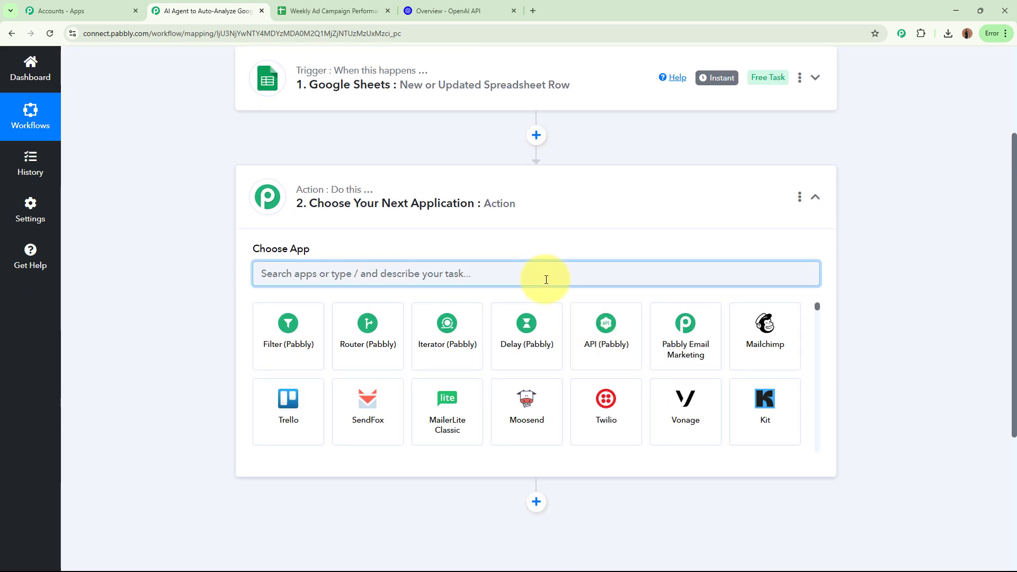
type("Open")
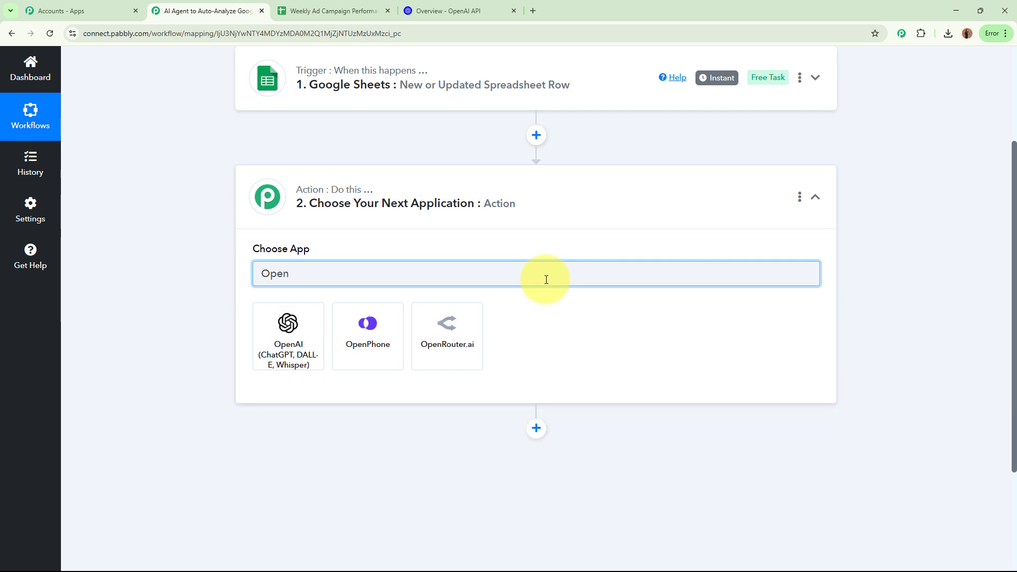
left_click(263, 327)
Switch to the OpenAI API site and look over the developer platform overview page.
left_click(420, 11)
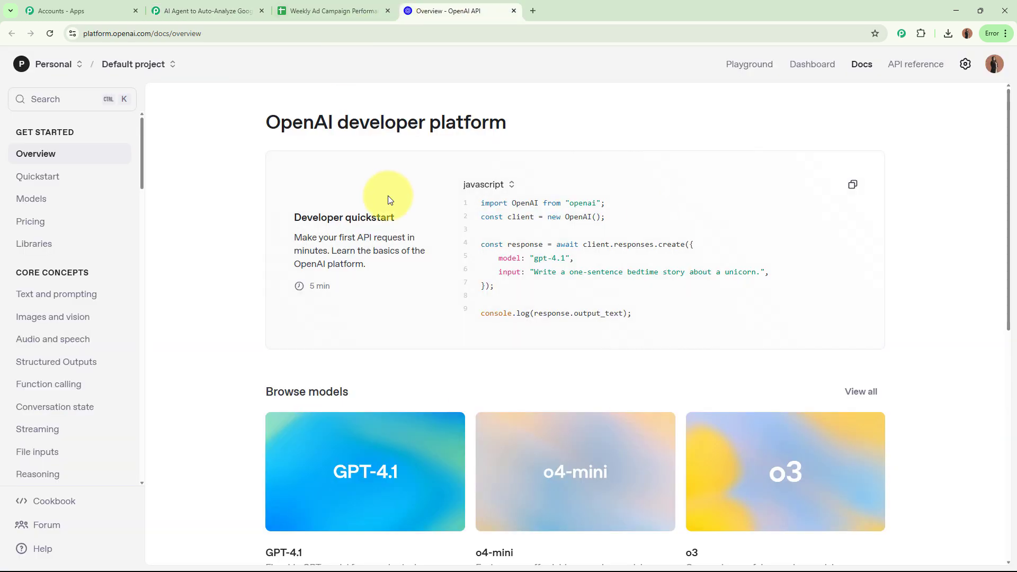
left_click_drag(266, 123, 369, 122)
left_click(192, 198)
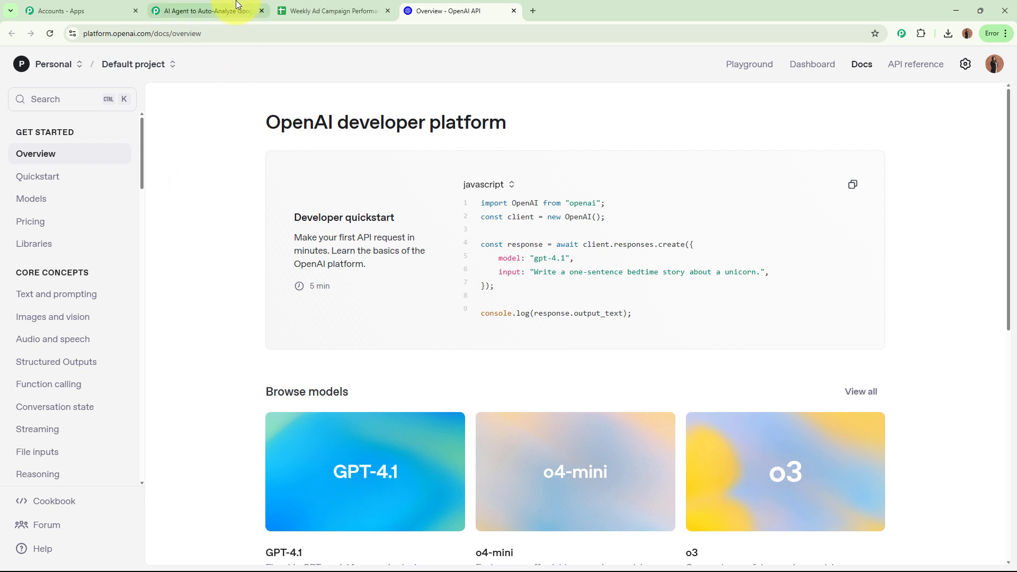
Back in Pabbly Connect, set the action event to ChatGPT and choose to add a new OpenAI connection.
left_click(200, 11)
left_click(359, 334)
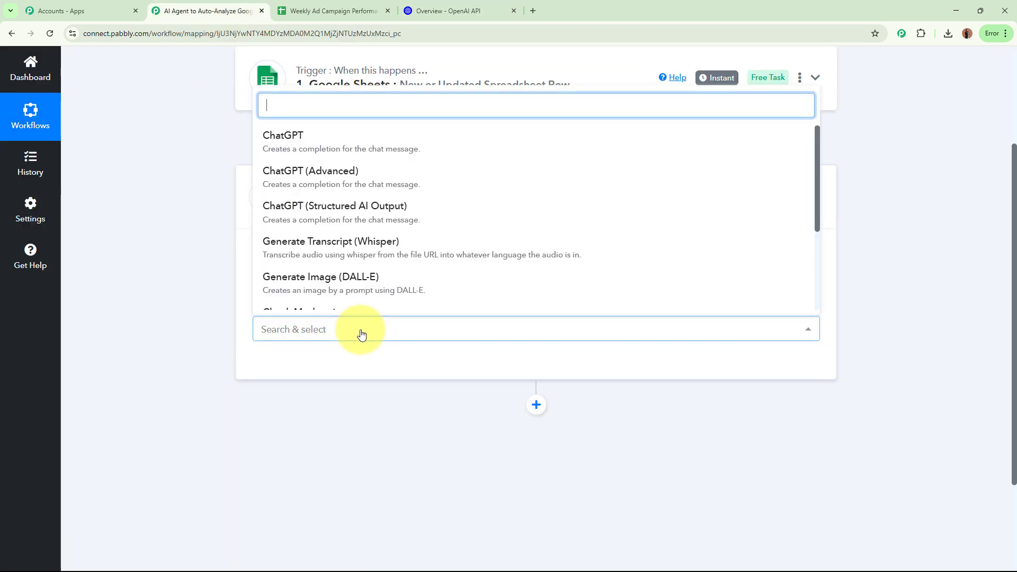
left_click(356, 145)
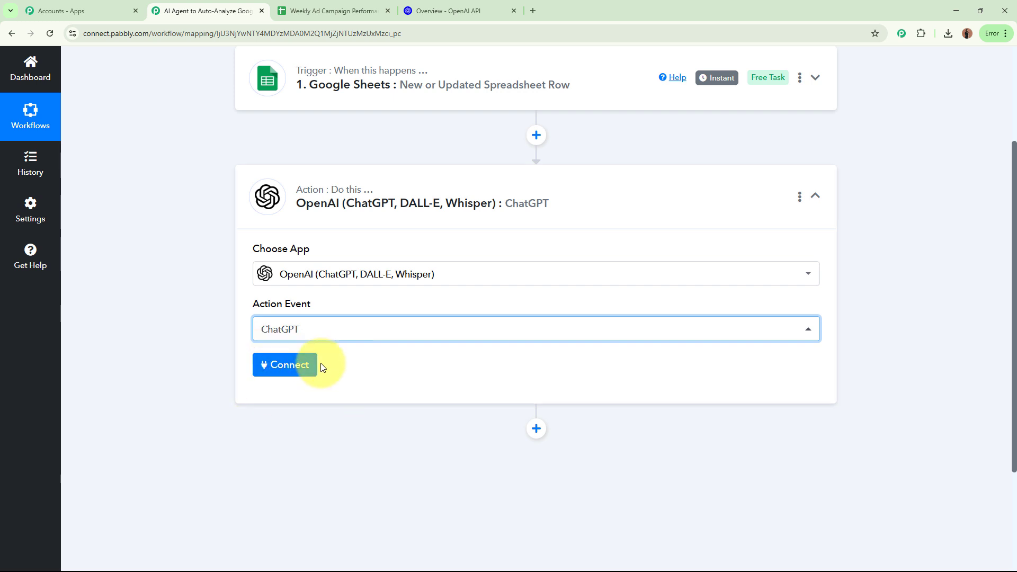
left_click(287, 365)
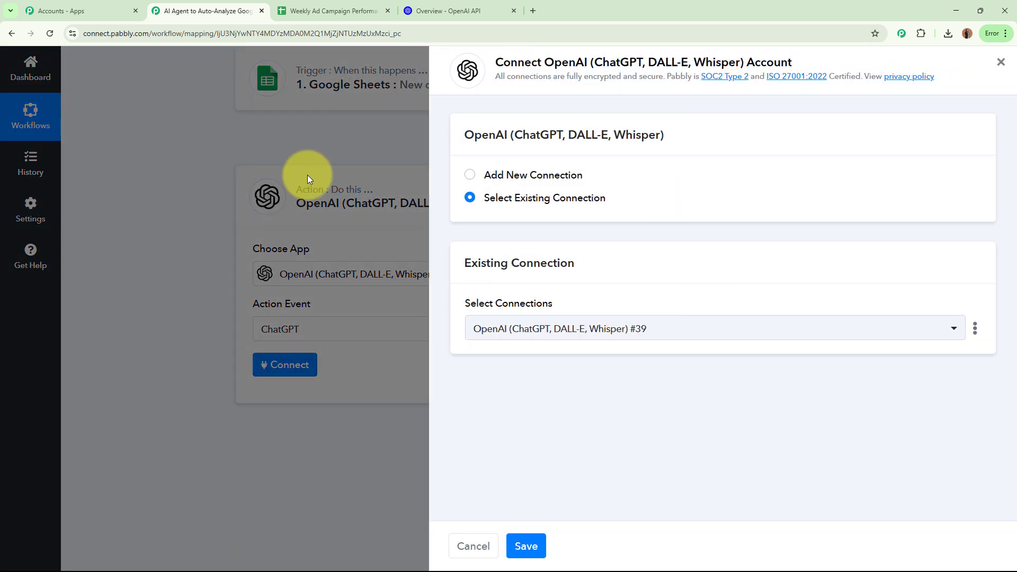
left_click(470, 174)
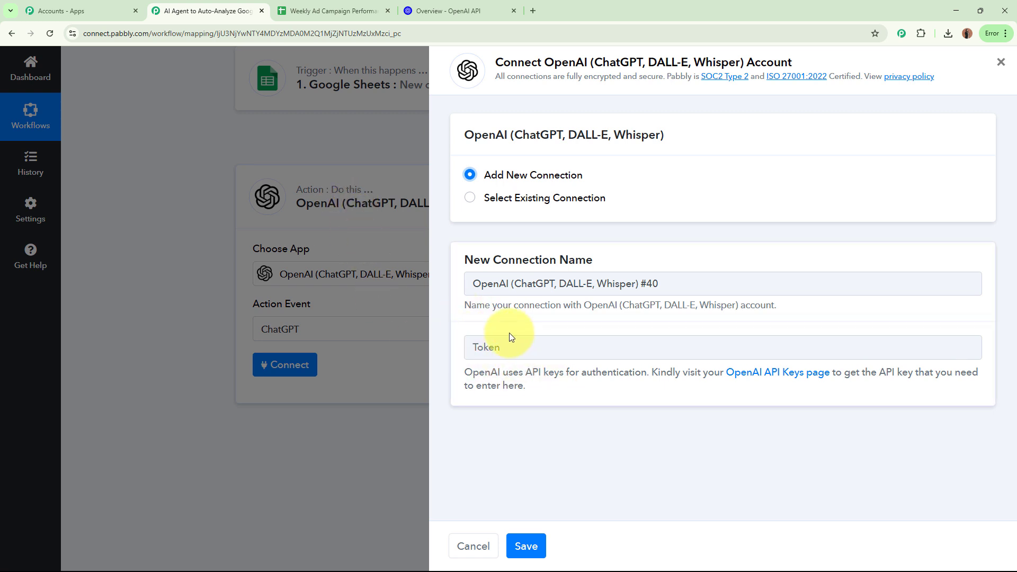
Open OpenAI's API keys page and create a secret key named Weekly Ad Campaign Performance in the Default project with All permissions.
left_click(794, 374)
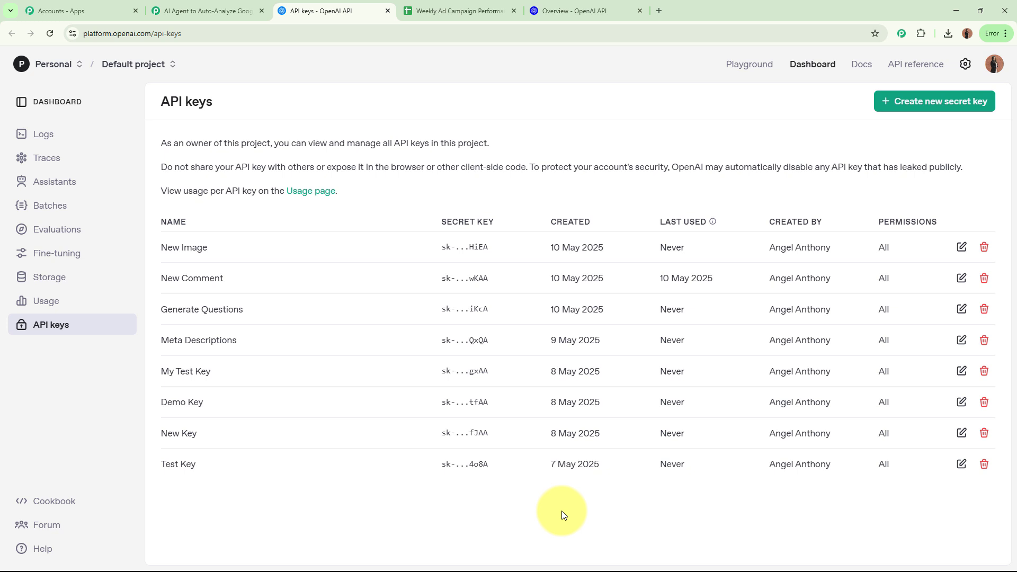
left_click(974, 102)
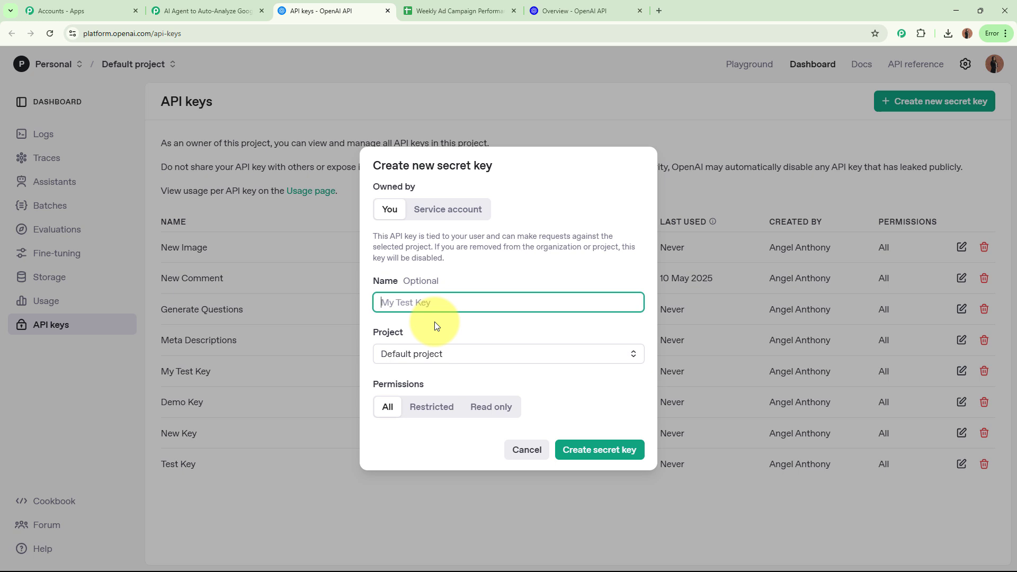
type("Weekly Ad Campaign Performance")
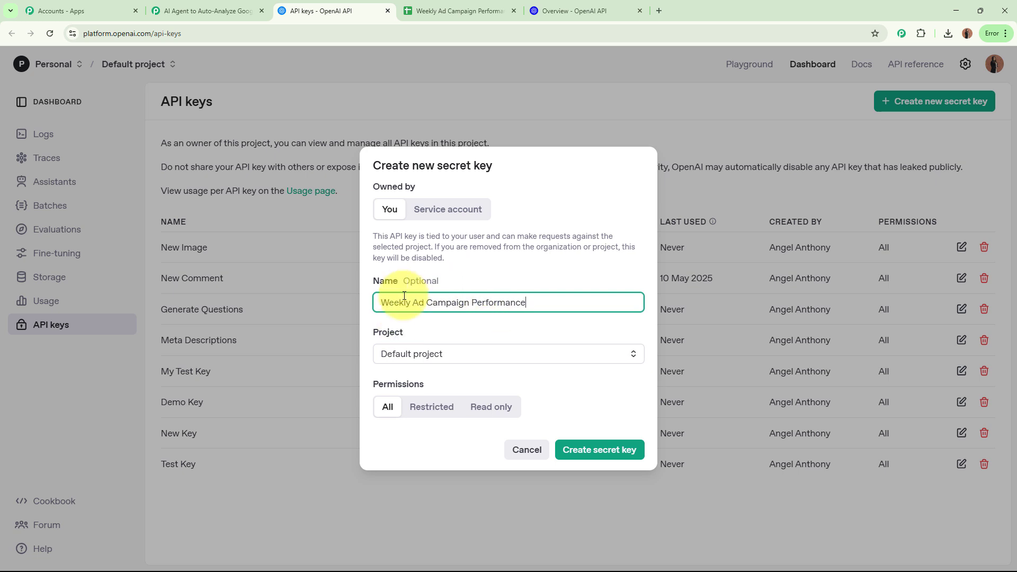
left_click(425, 353)
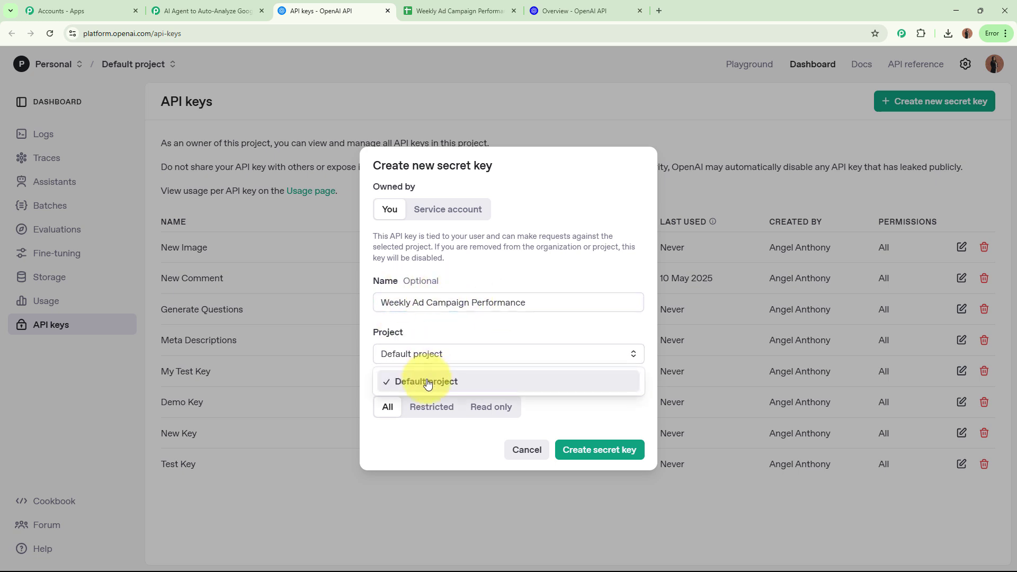
left_click(426, 381)
double_click(384, 383)
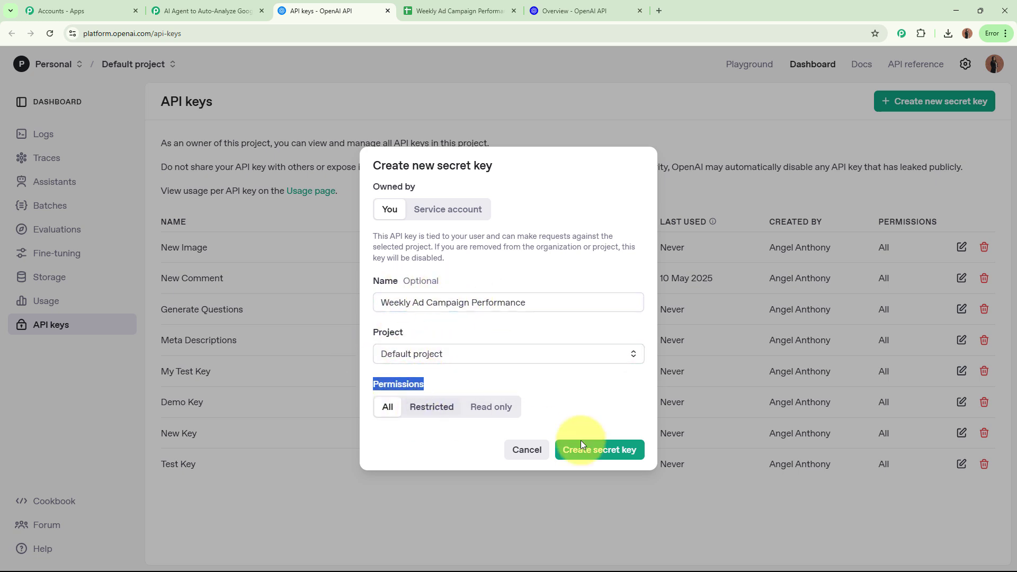
left_click(617, 451)
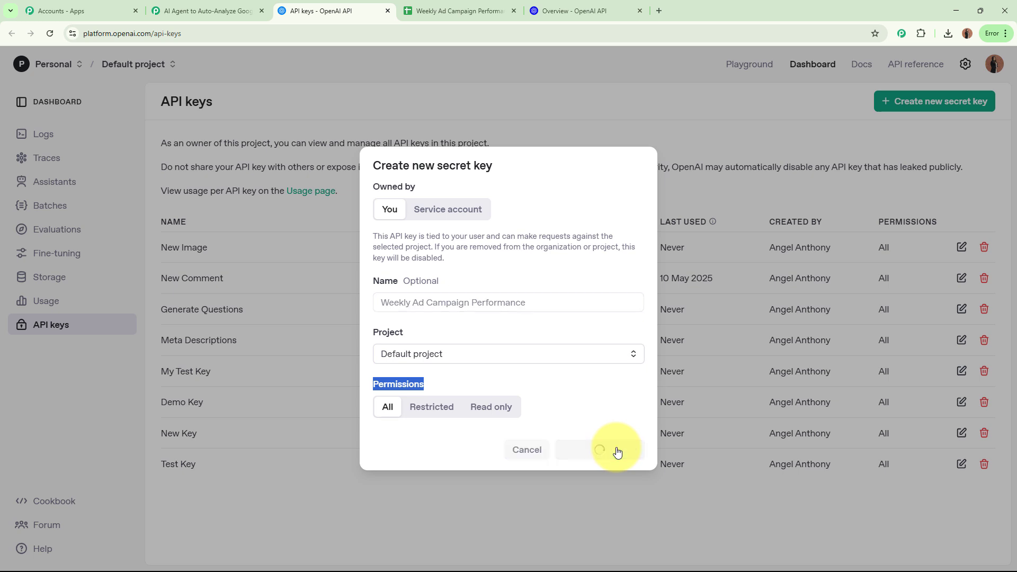
Copy the new API key, paste it as the token of the OpenAI connection in Pabbly Connect and save the connection.
left_click(610, 319)
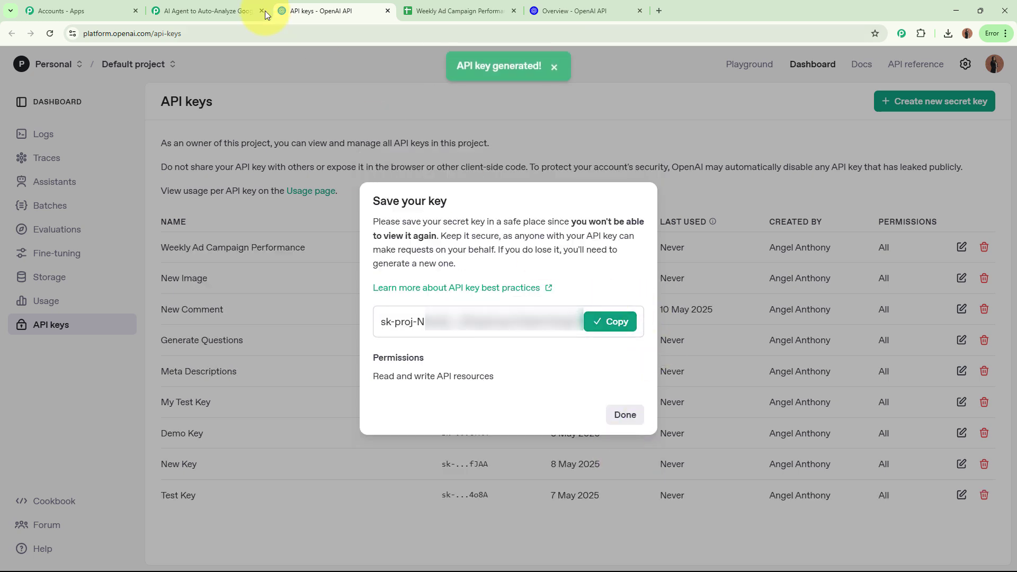
left_click(206, 10)
left_click(581, 341)
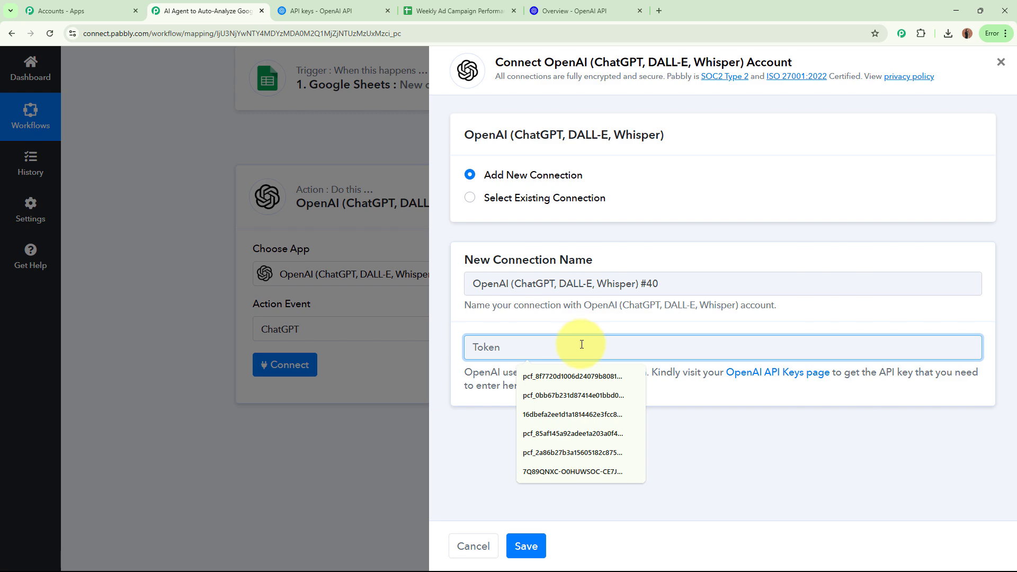
key("ctrl+v")
left_click(526, 546)
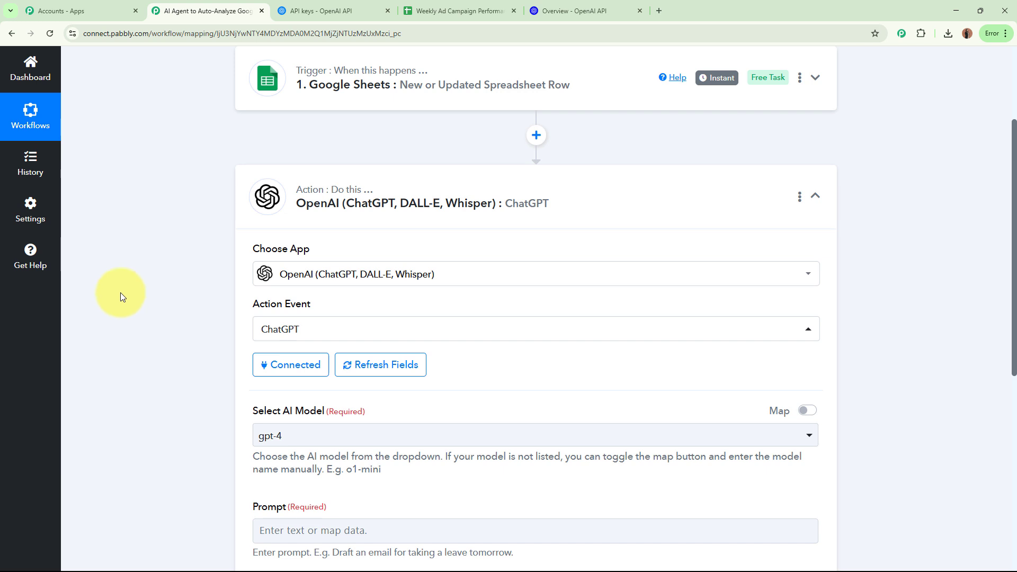
Set the ChatGPT action's AI model to gpt-4o-mini and look through the other available models.
scroll(120, 292, "down", 4)
left_click_drag(249, 201, 484, 198)
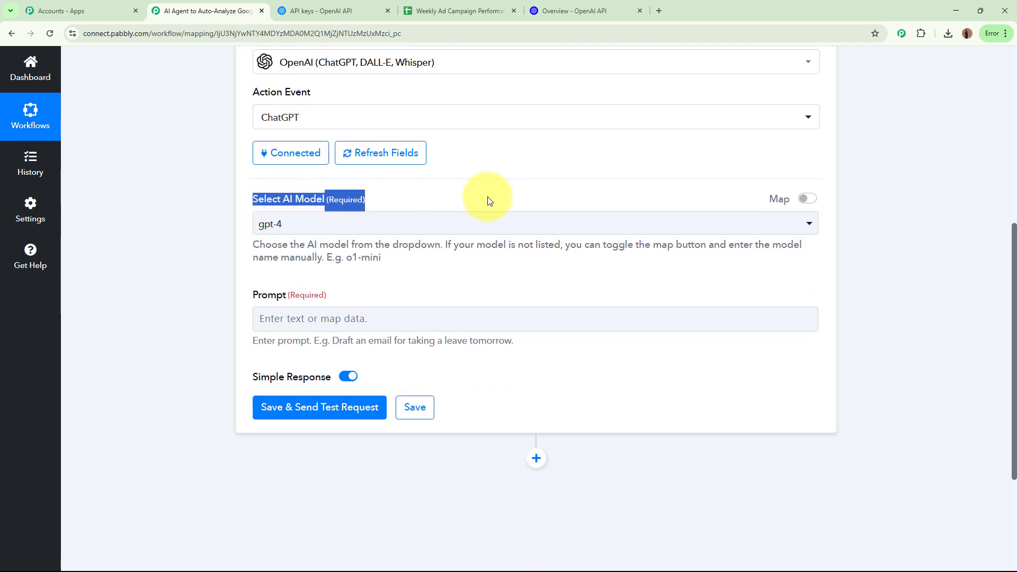
left_click(140, 219)
left_click(352, 226)
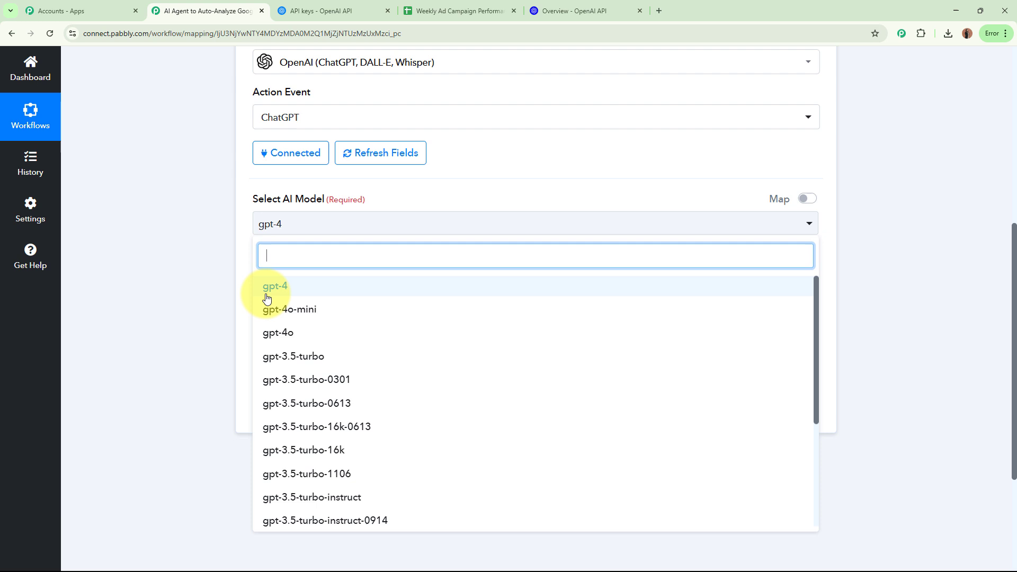
left_click(336, 311)
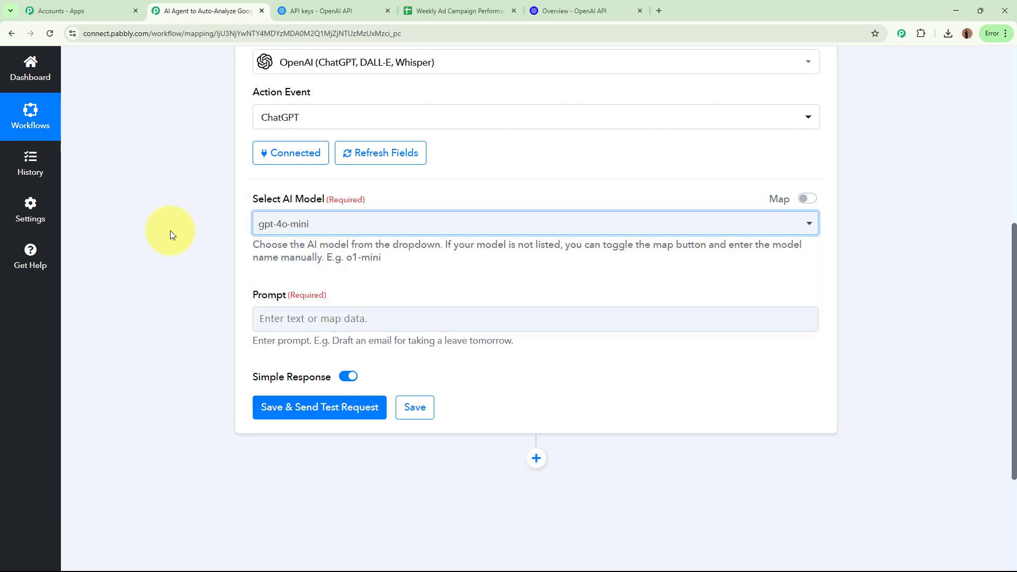
left_click(358, 223)
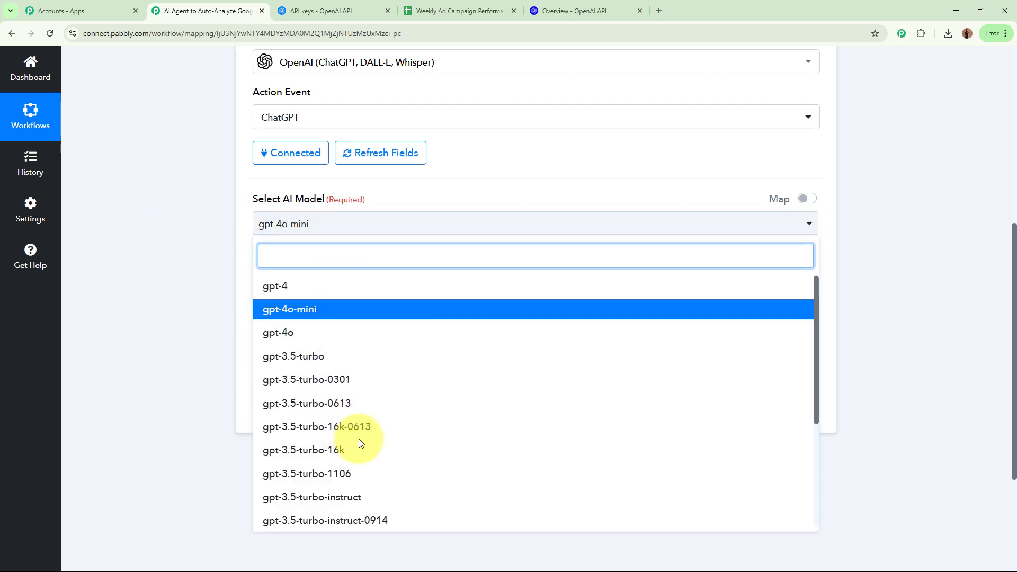
scroll(359, 438, "down", 3)
scroll(359, 438, "up", 3)
left_click(165, 283)
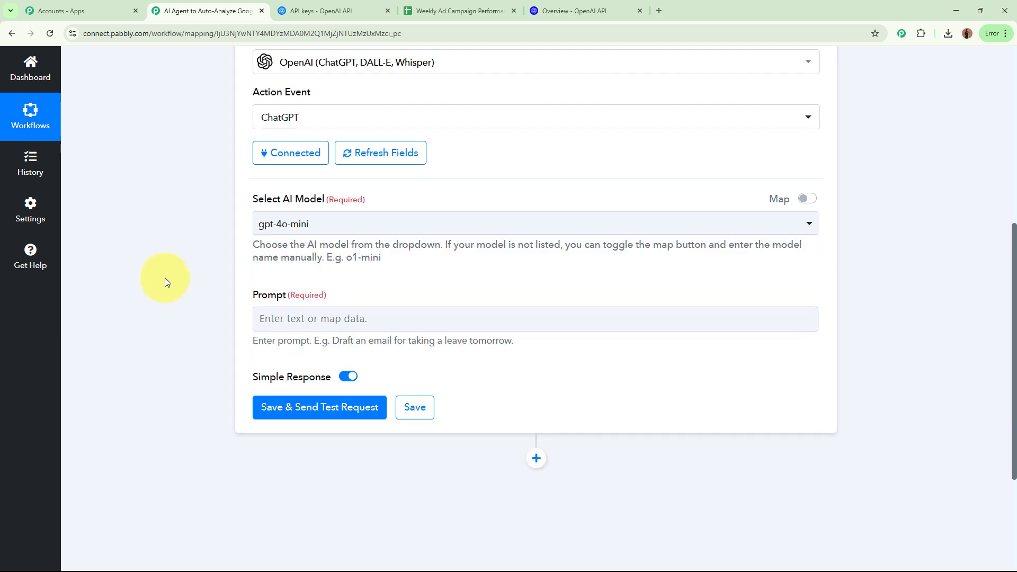
Fill in the prompt with the marketing analytics assistant instructions and remove the blank line before the Performance Summary item.
scroll(164, 277, "down", 3)
left_click_drag(250, 131, 400, 137)
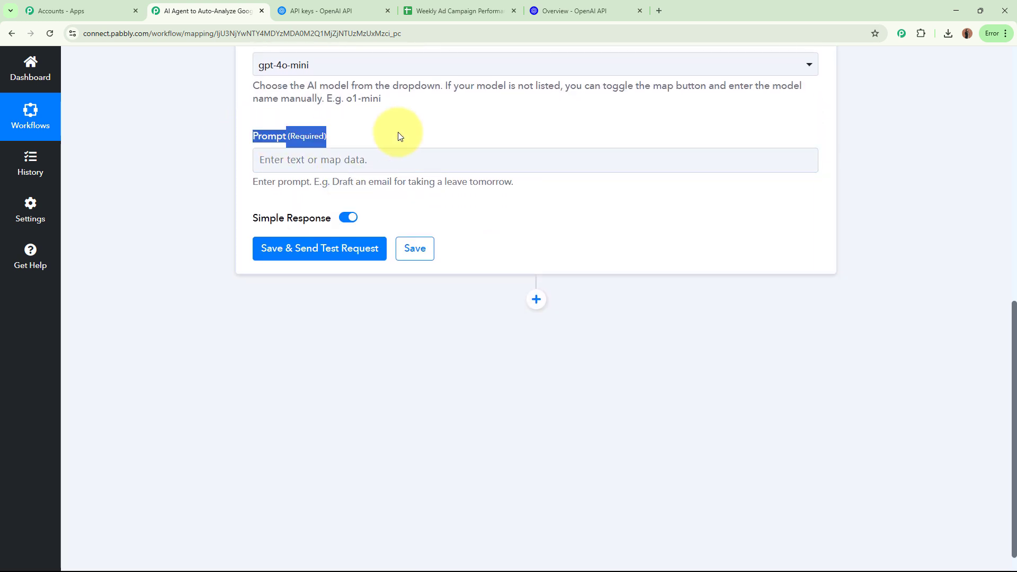
left_click(176, 167)
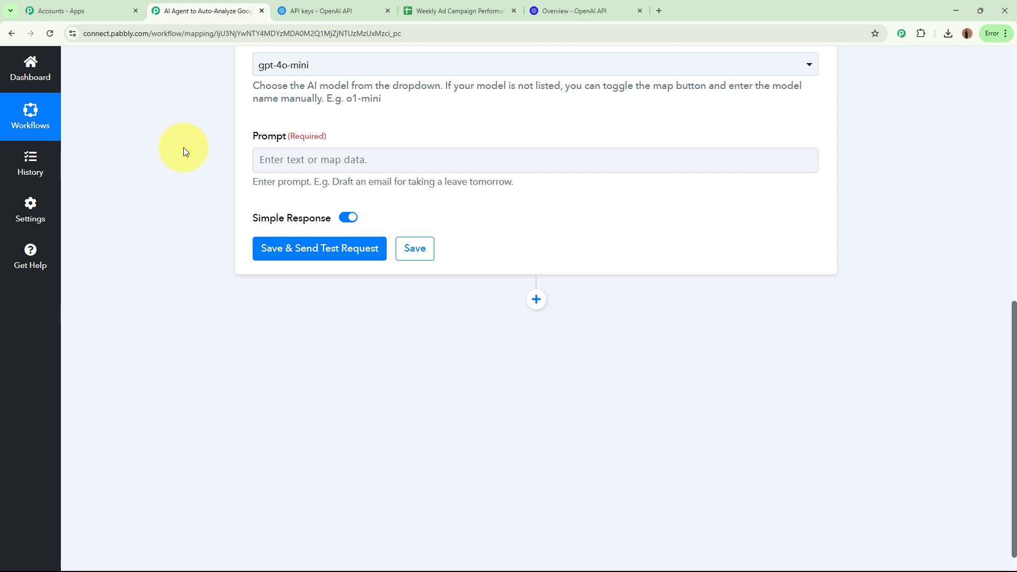
left_click(294, 160)
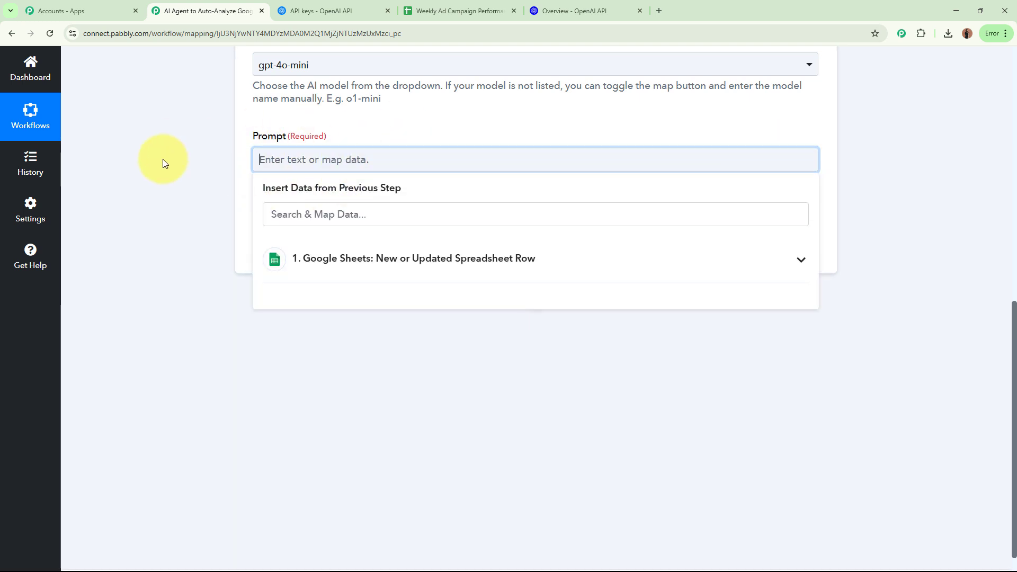
key("ctrl+v")
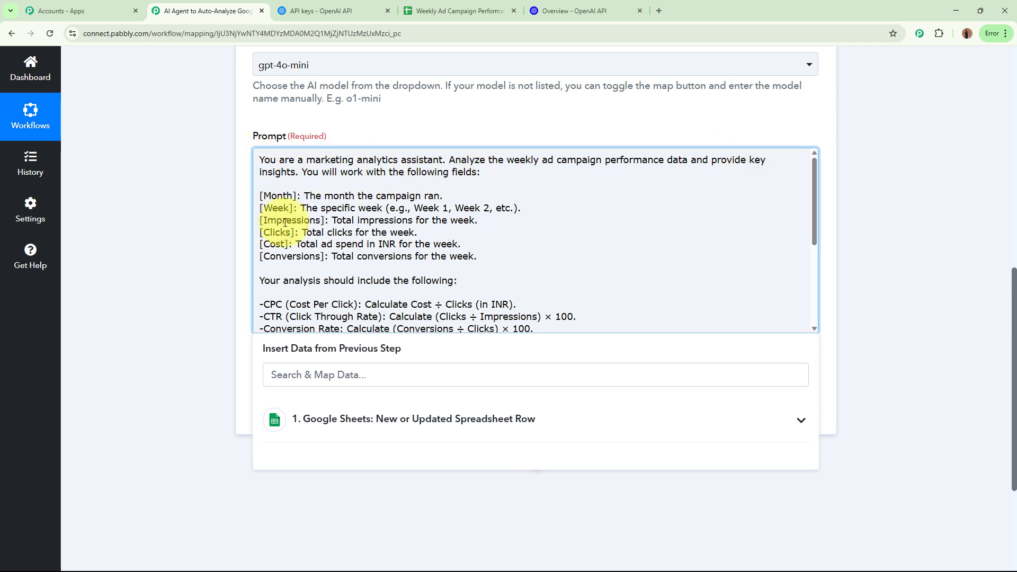
scroll(373, 215, "down", 2)
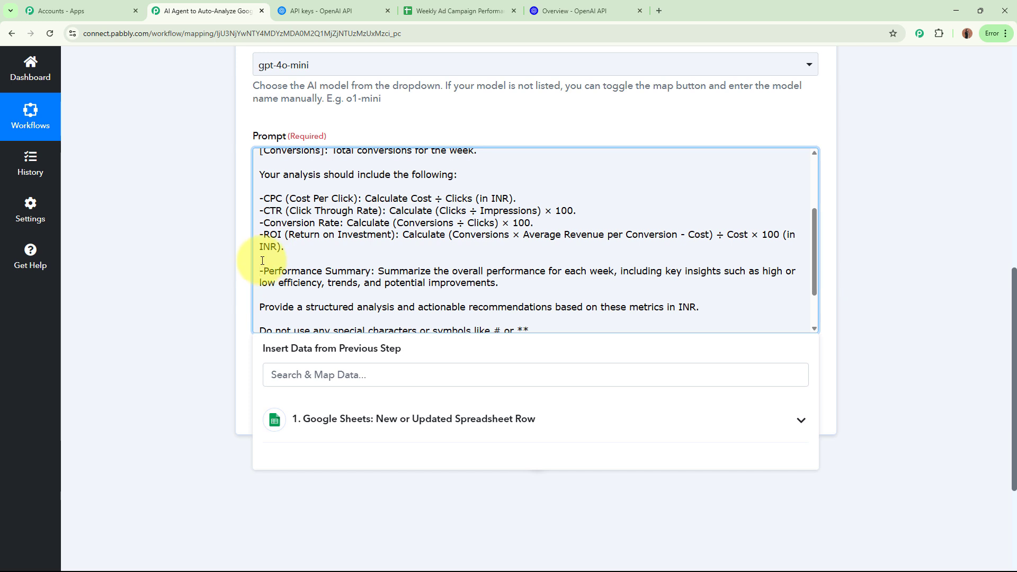
key("BackSpace")
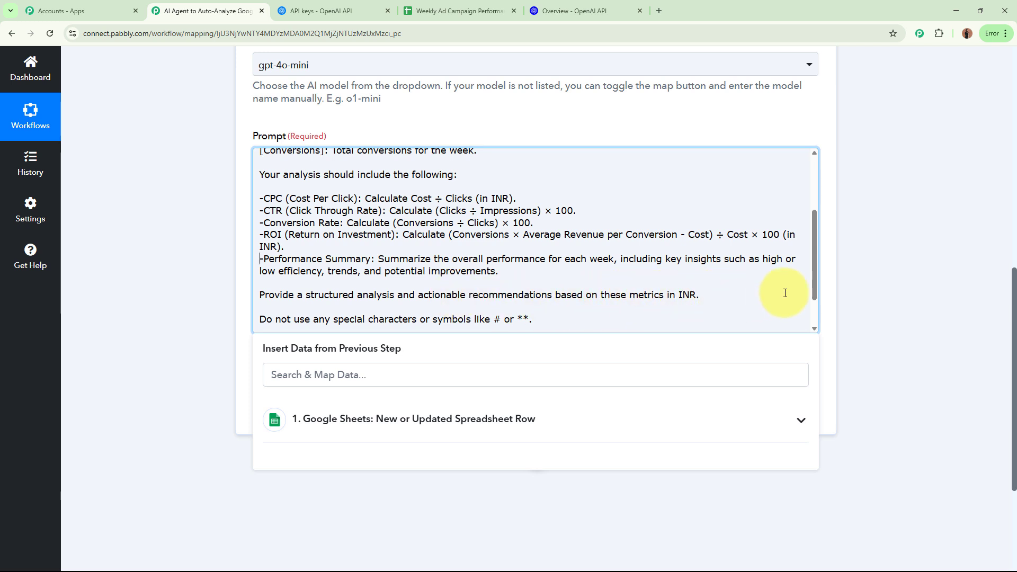
Review the prompt's metric formulas, special-character rule, JSON response instruction and example JSON.
left_click_drag(815, 287, 814, 307)
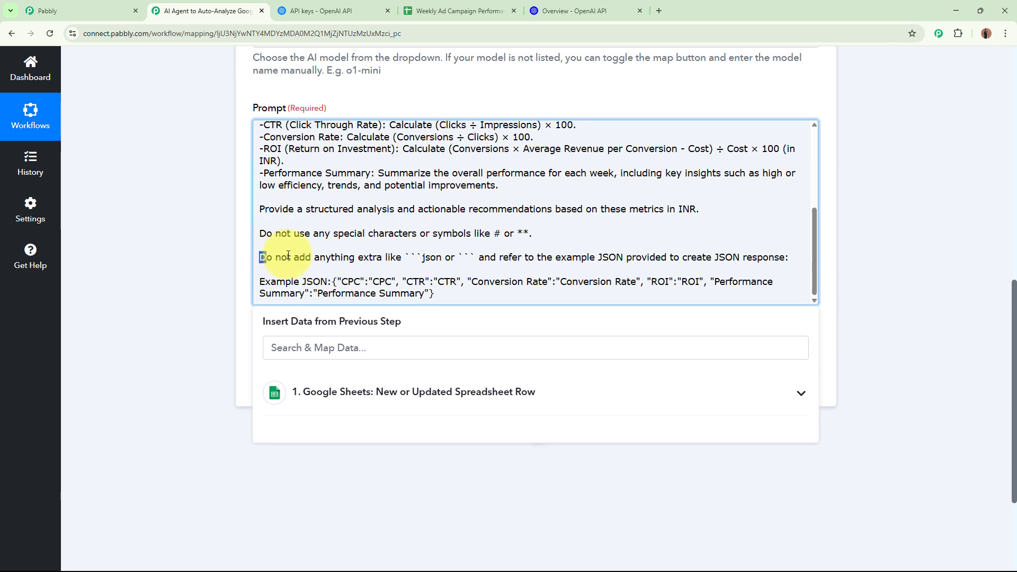
left_click_drag(259, 257, 788, 257)
left_click(789, 256)
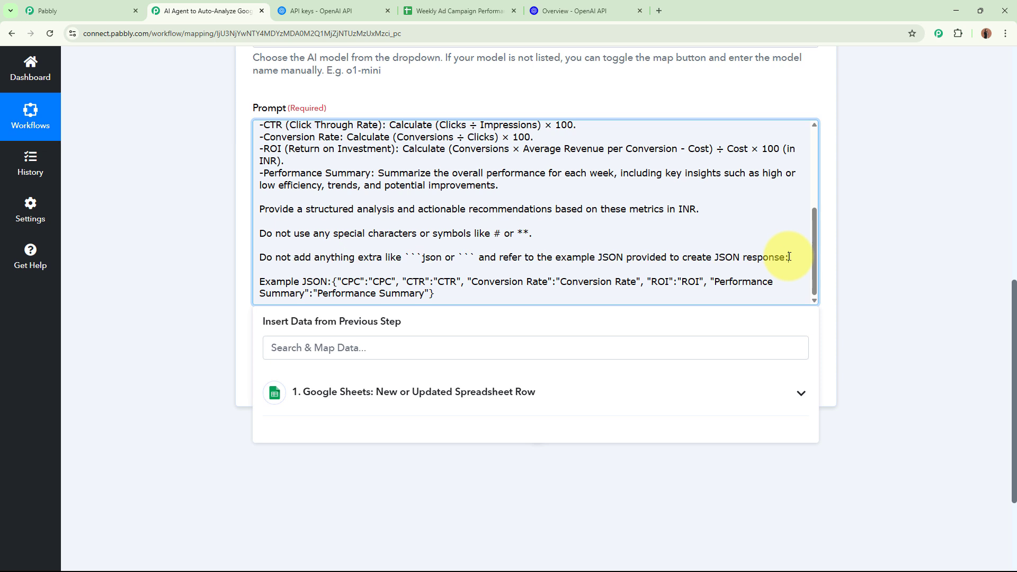
scroll(495, 216, "up", 2)
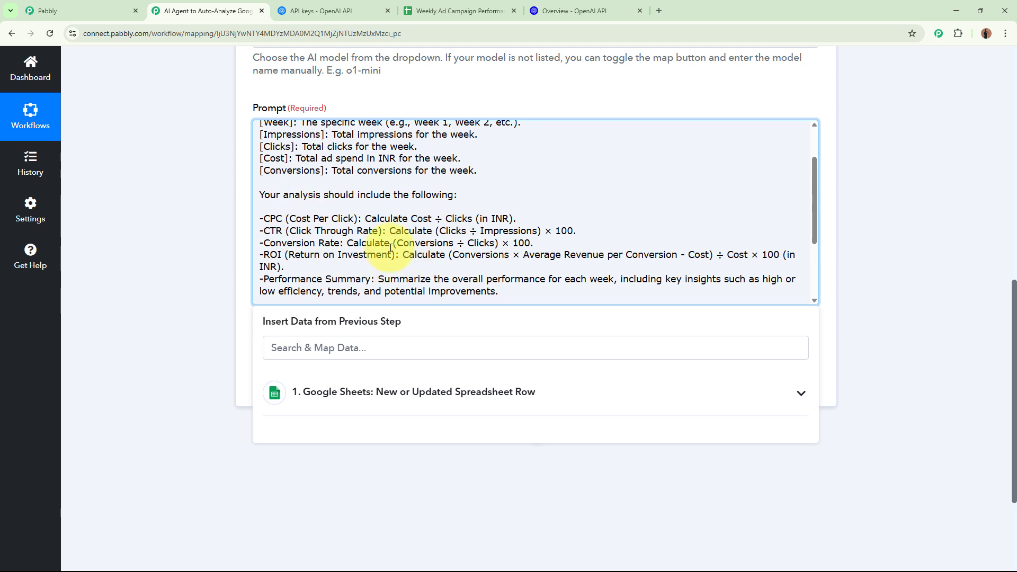
scroll(371, 239, "down", 2)
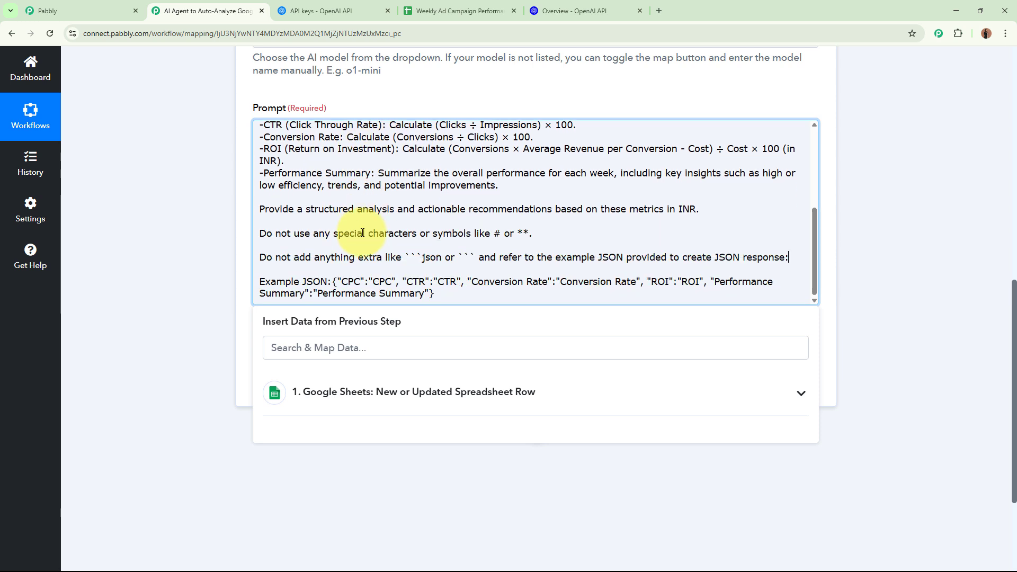
scroll(328, 212, "up", 1)
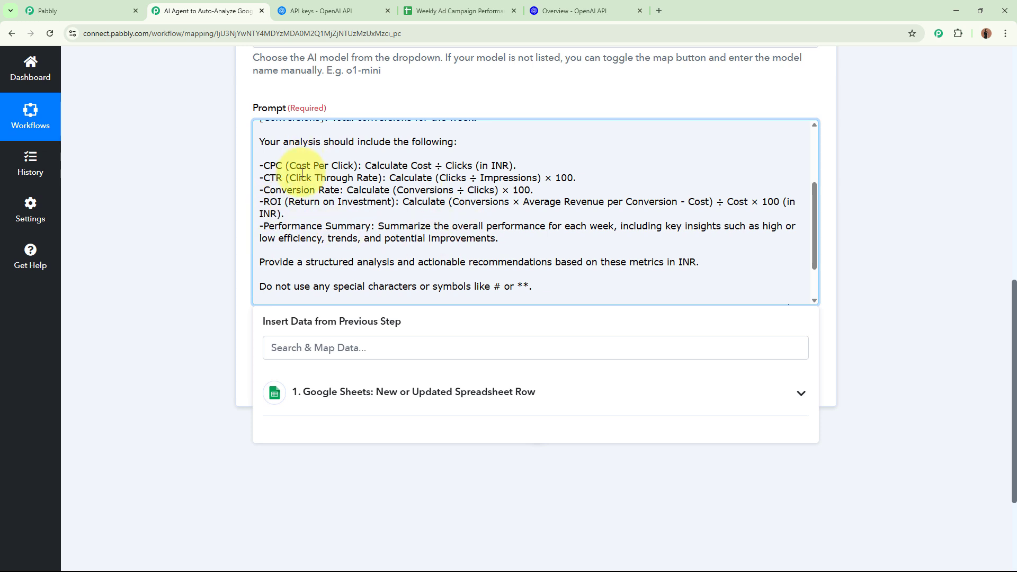
scroll(489, 231, "down", 1)
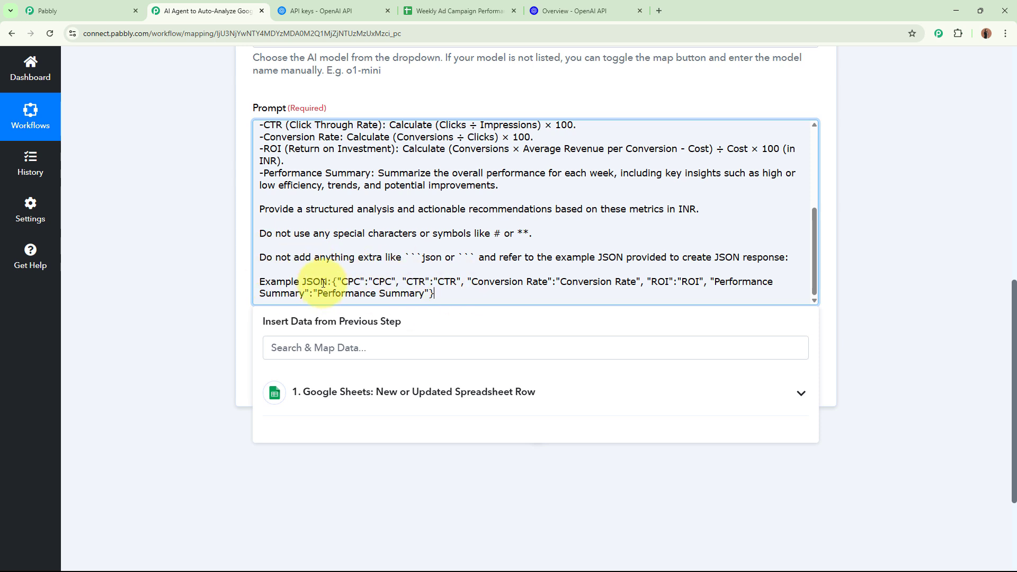
left_click_drag(332, 282, 459, 295)
left_click(459, 295)
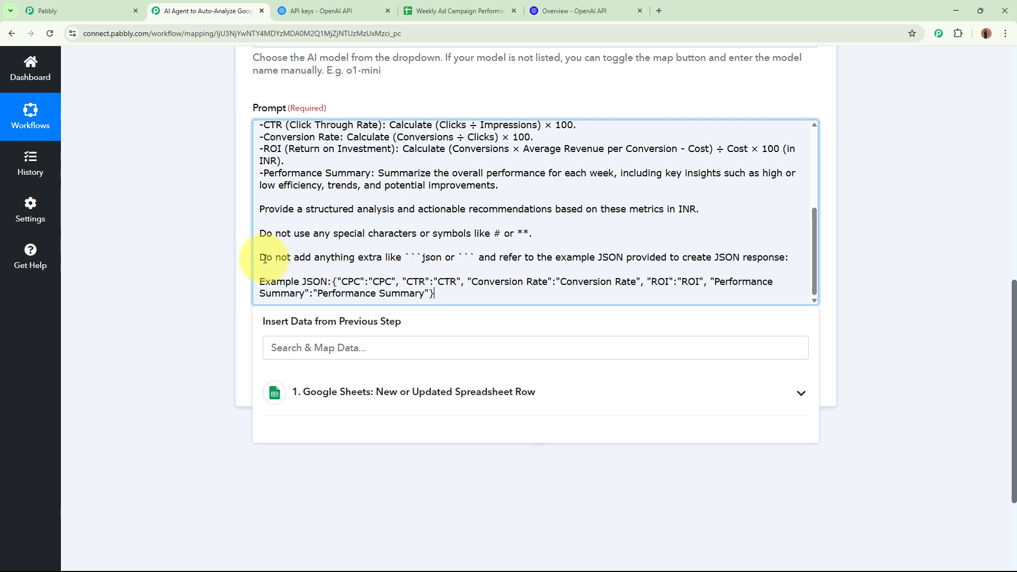
left_click_drag(317, 277, 459, 297)
left_click(459, 297)
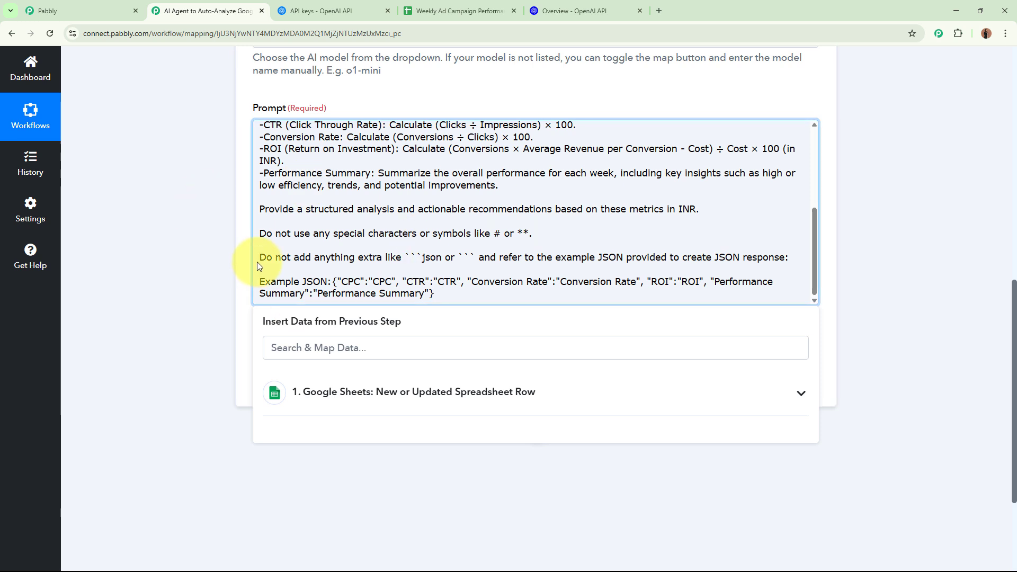
key("ctrl+shift+End")
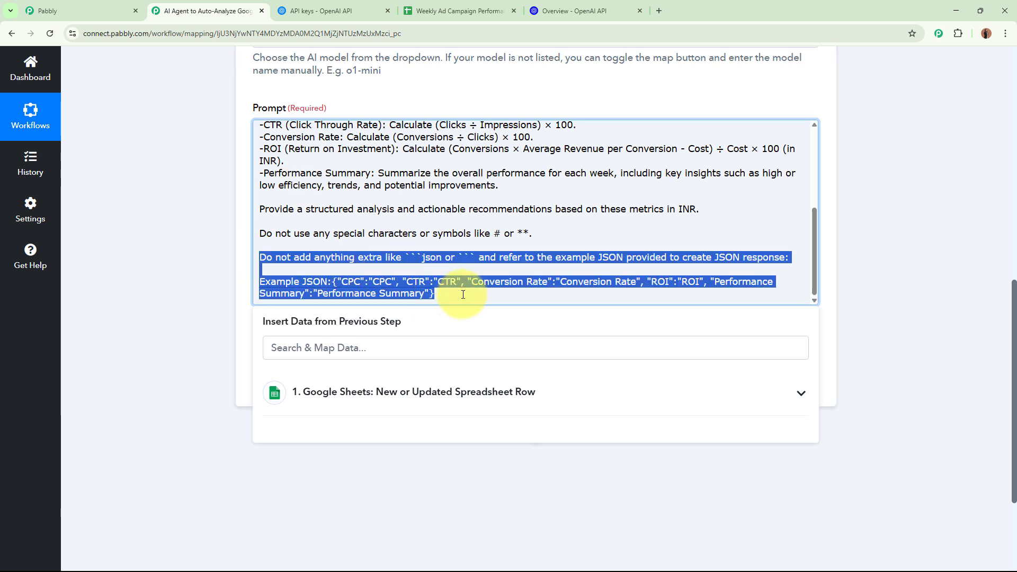
left_click(310, 270)
Replace the [Month] placeholder in the prompt with the Month value from the Google Sheets trigger.
scroll(318, 260, "up", 3)
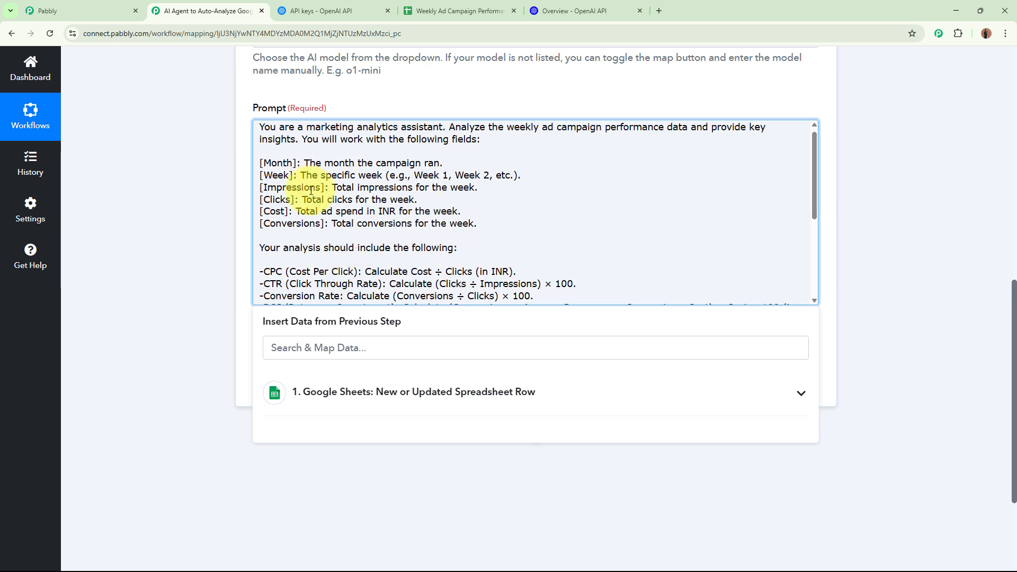
scroll(295, 185, "up", 1)
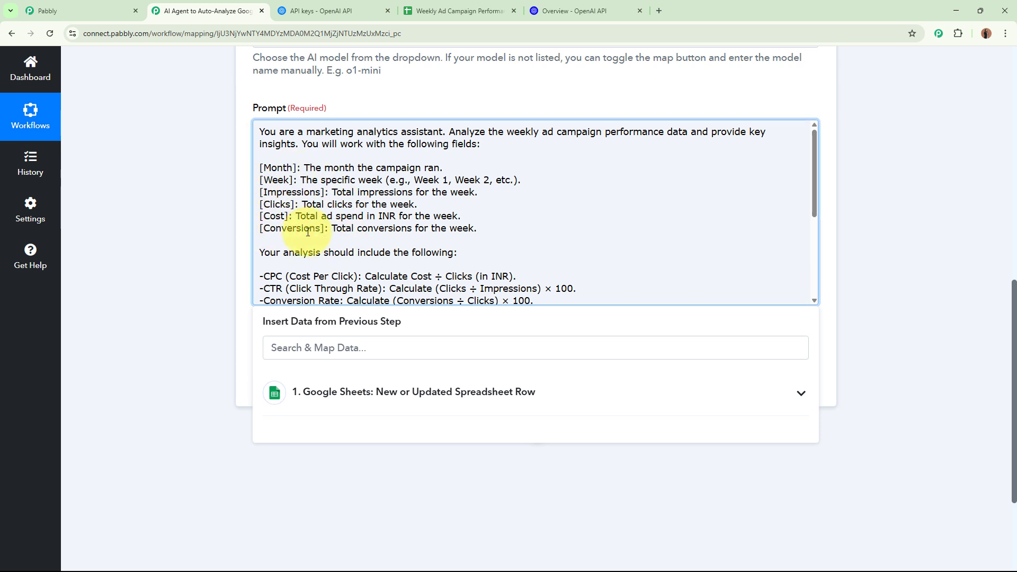
scroll(414, 331, "up", 4)
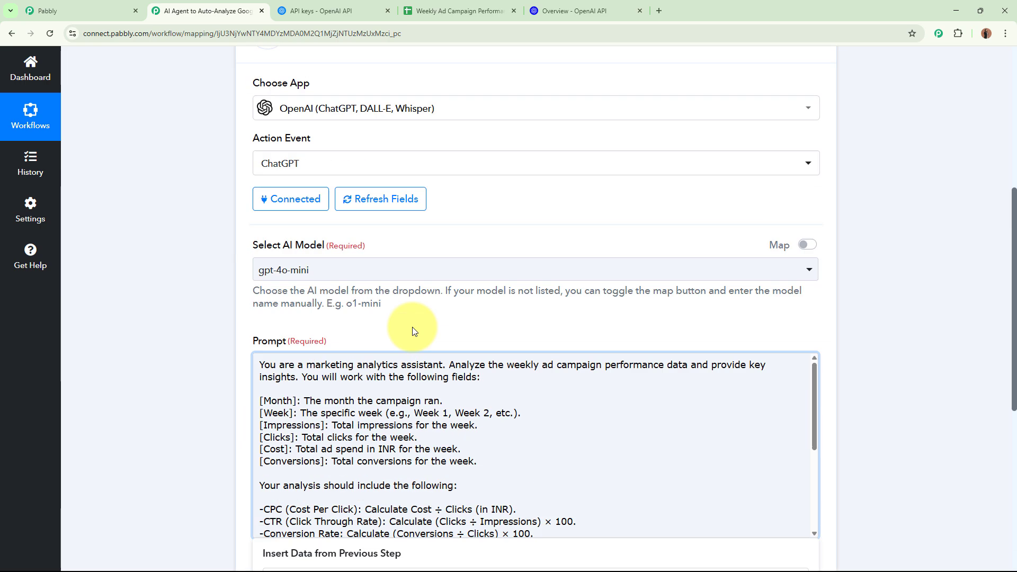
scroll(414, 331, "up", 5)
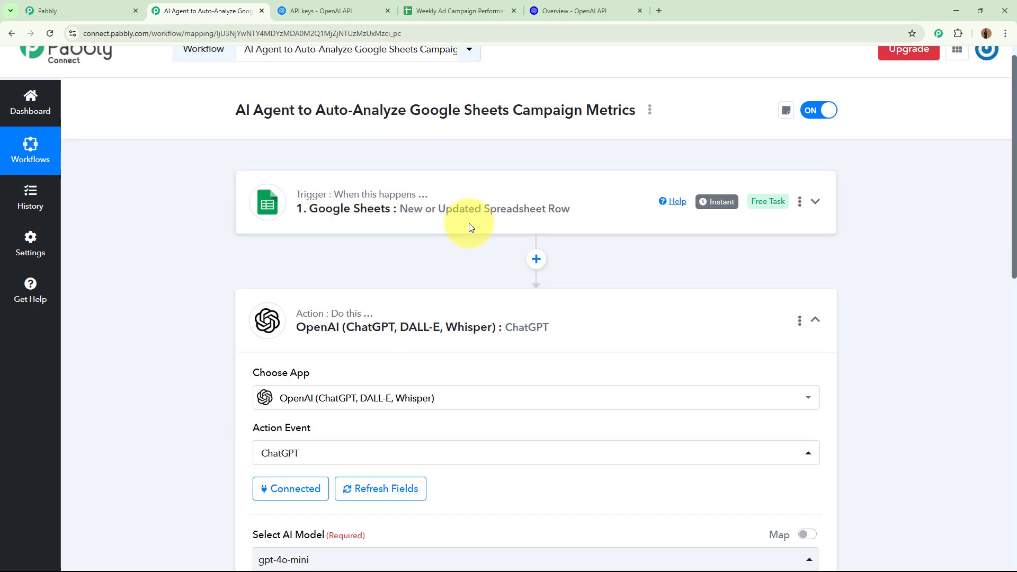
scroll(469, 224, "down", 8)
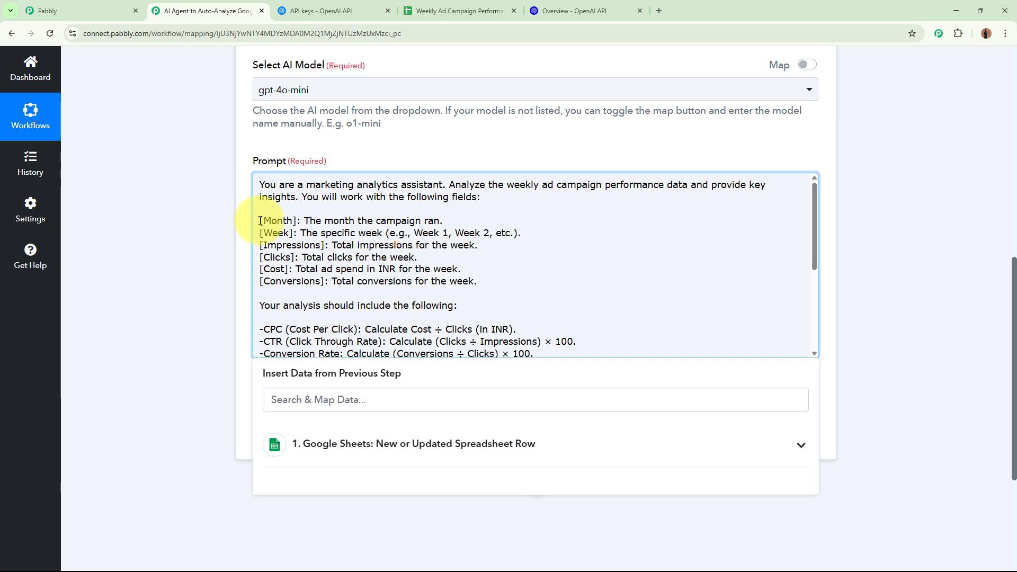
left_click_drag(260, 220, 296, 220)
scroll(154, 271, "down", 2)
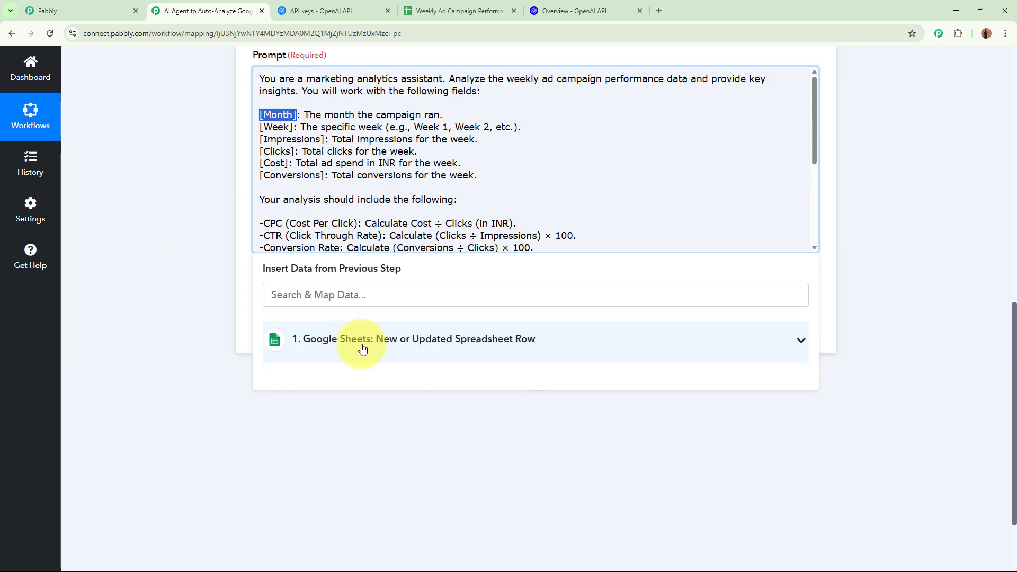
left_click(363, 348)
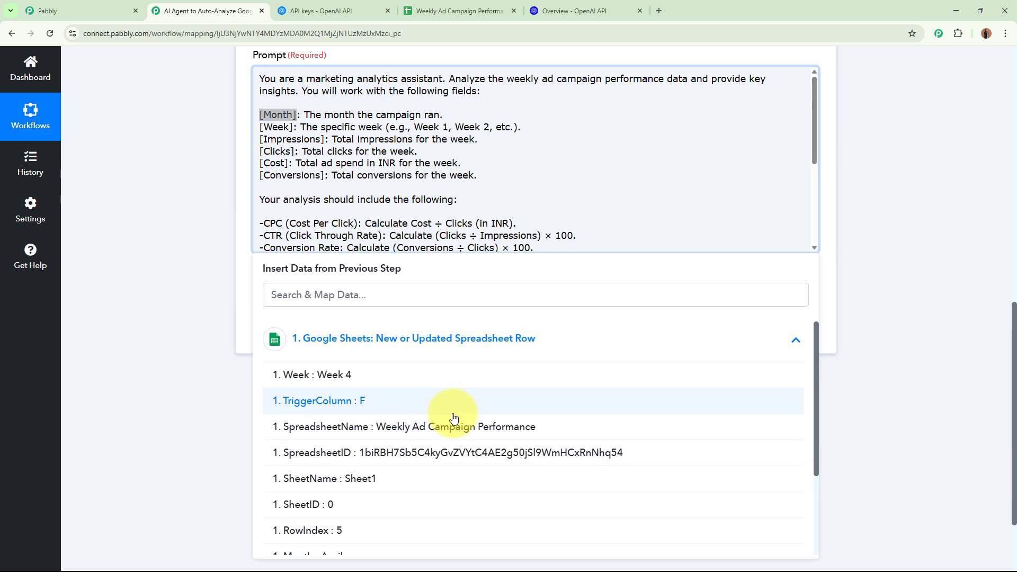
scroll(388, 419, "down", 3)
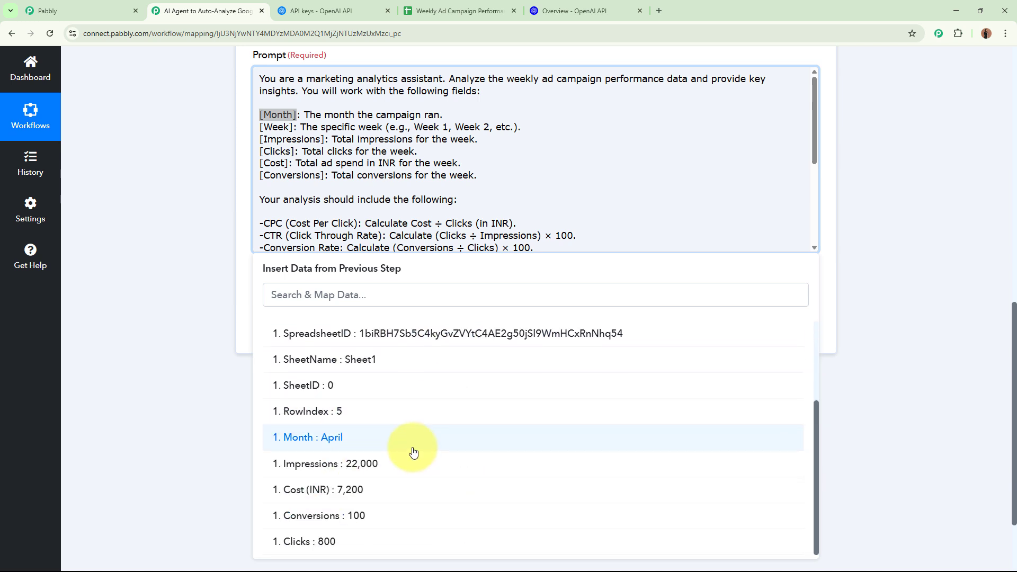
left_click(349, 446)
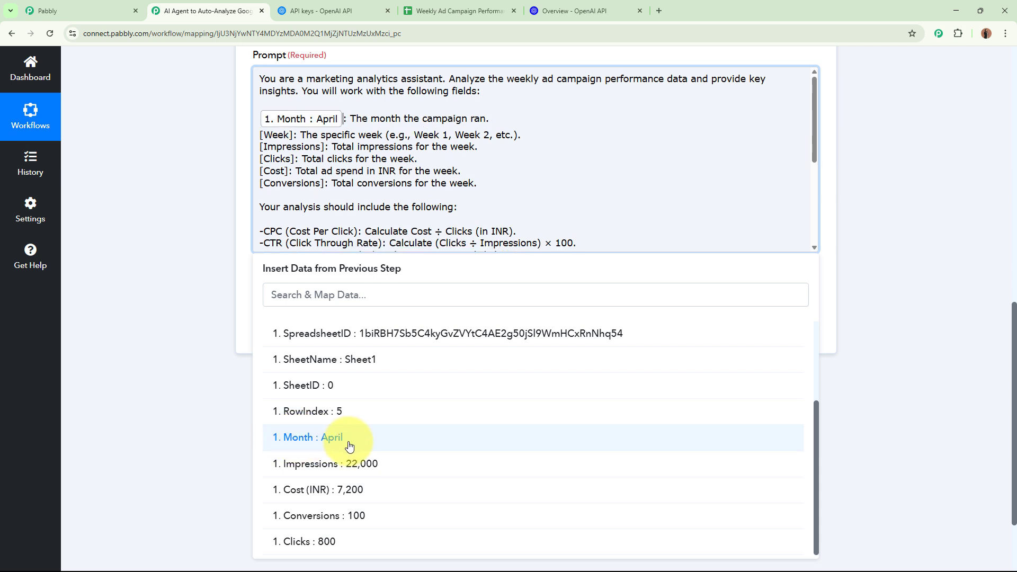
left_click(194, 243)
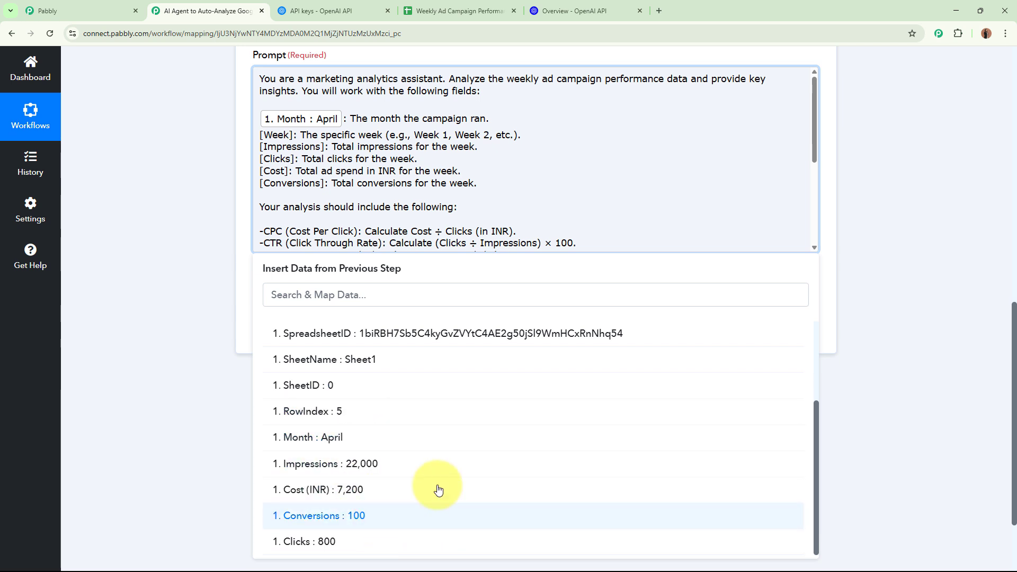
left_click(163, 402)
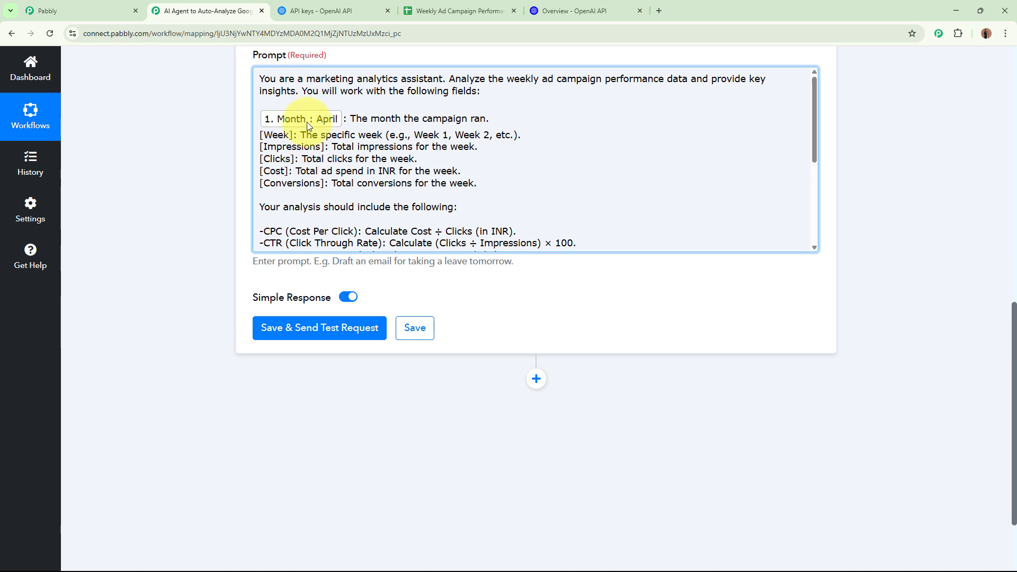
Replace the [Week] placeholder in the prompt with the Week value from the Google Sheets trigger.
scroll(383, 130, "up", 10)
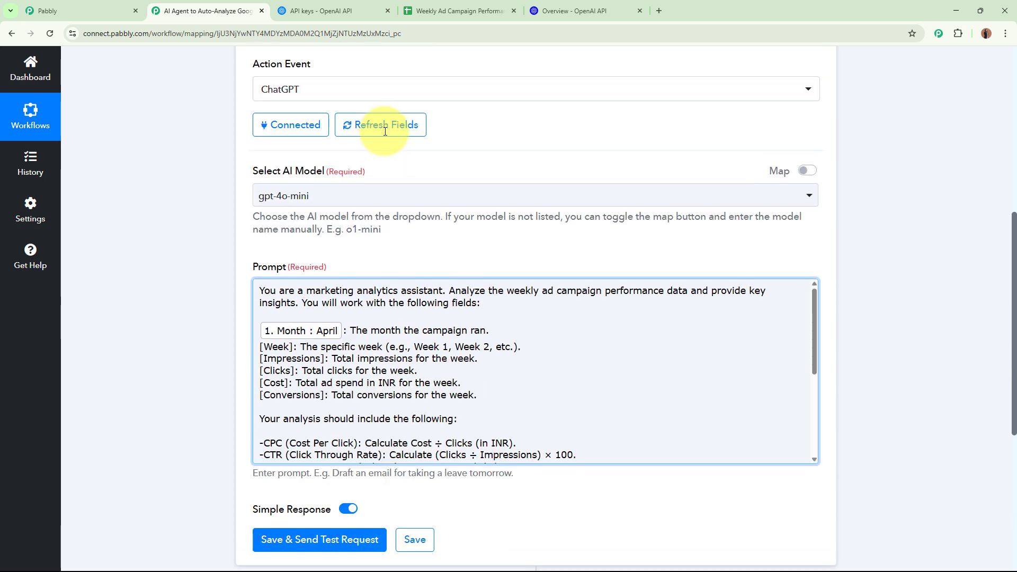
scroll(471, 172, "down", 10)
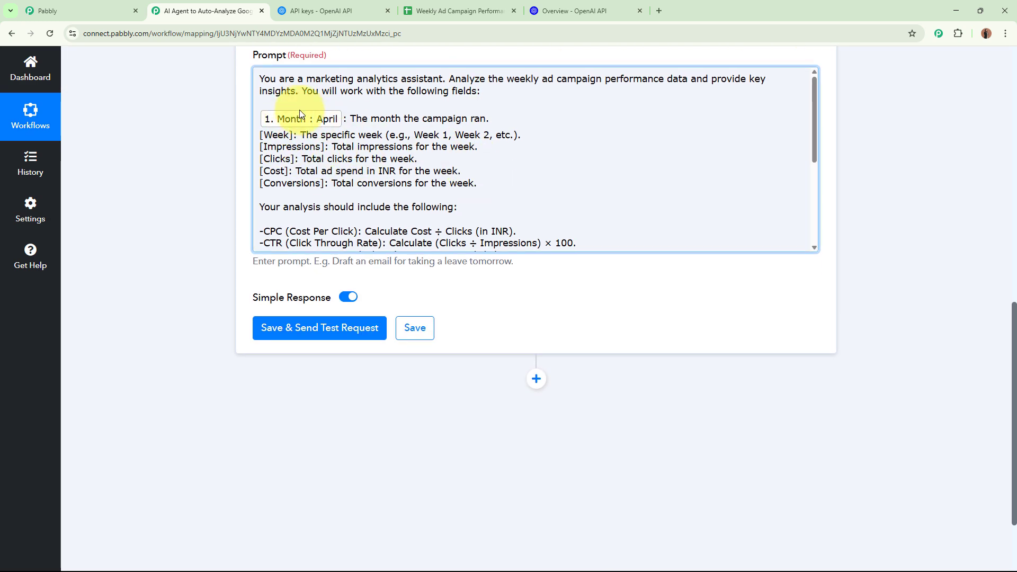
left_click_drag(294, 135, 295, 138)
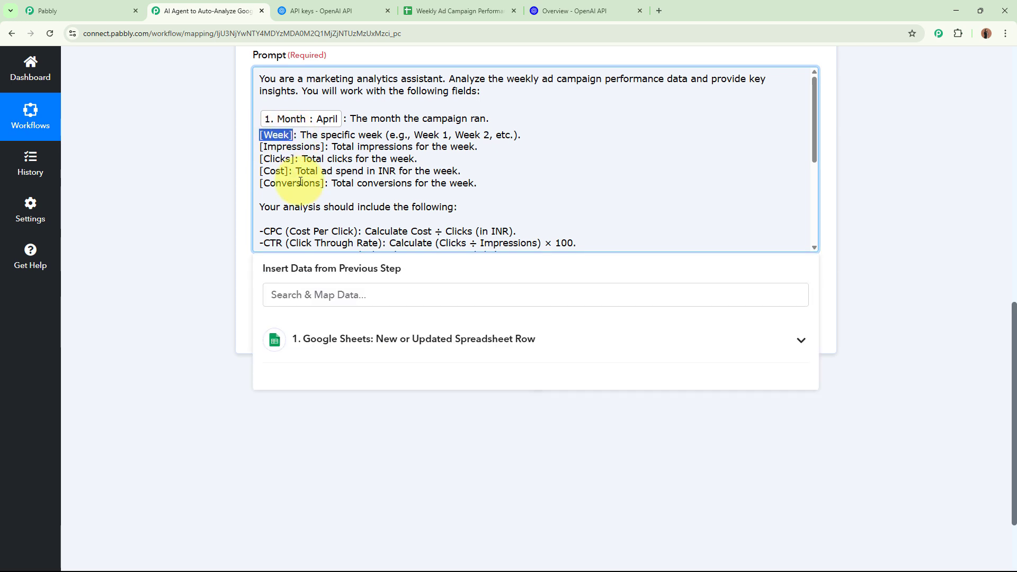
left_click(376, 339)
scroll(434, 461, "up", 1)
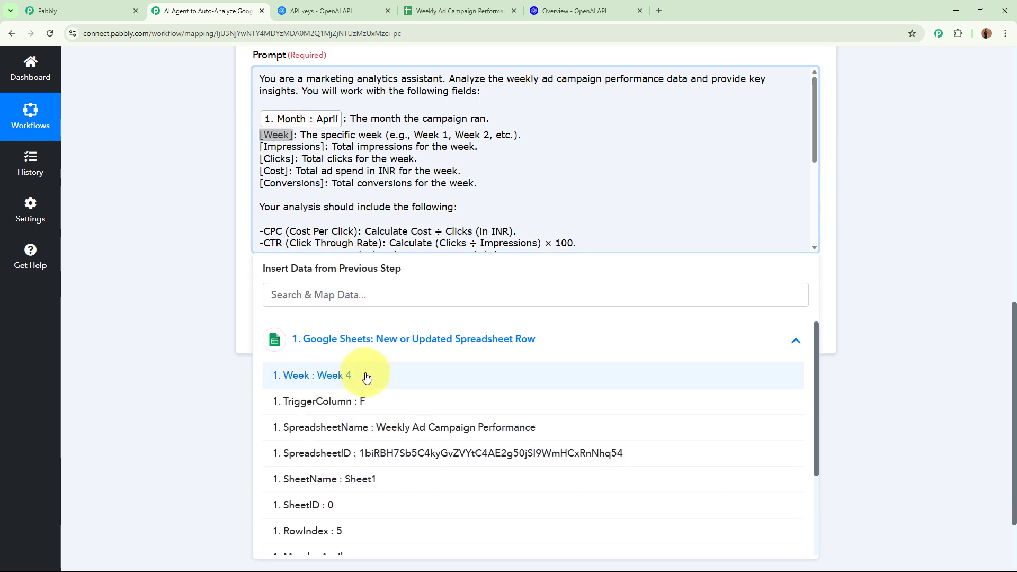
left_click(363, 374)
Map the prompt's [Impressions] and [Clicks] placeholders to the Impressions and Clicks values from the Google Sheets trigger.
left_click_drag(262, 154, 324, 154)
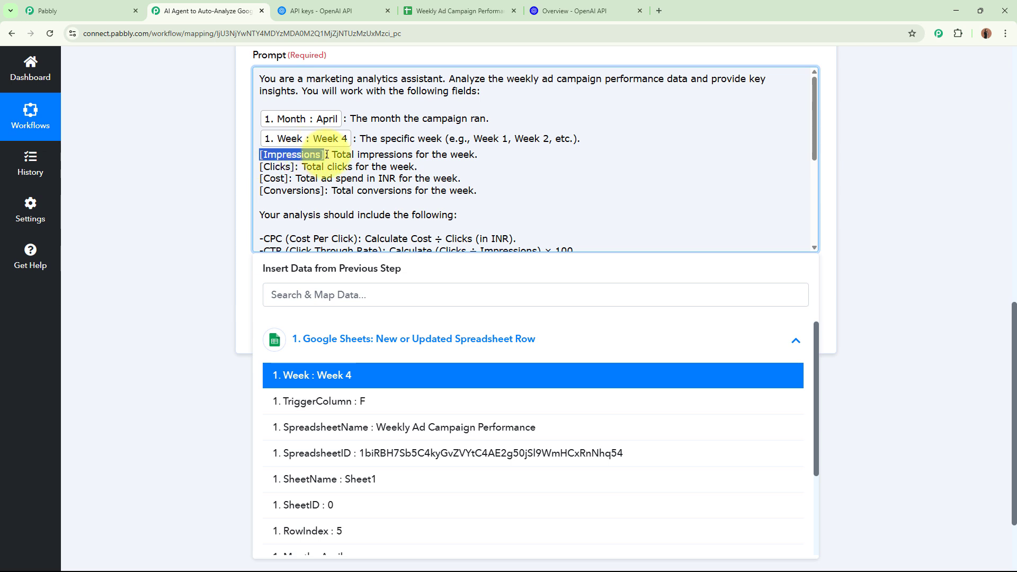
left_click(351, 343)
scroll(411, 474, "down", 2)
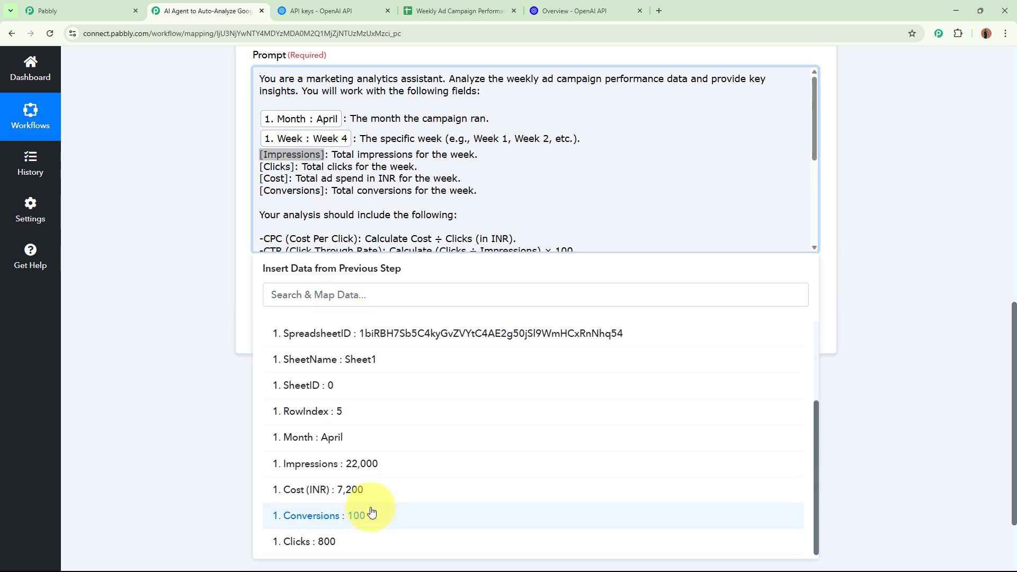
left_click(360, 462)
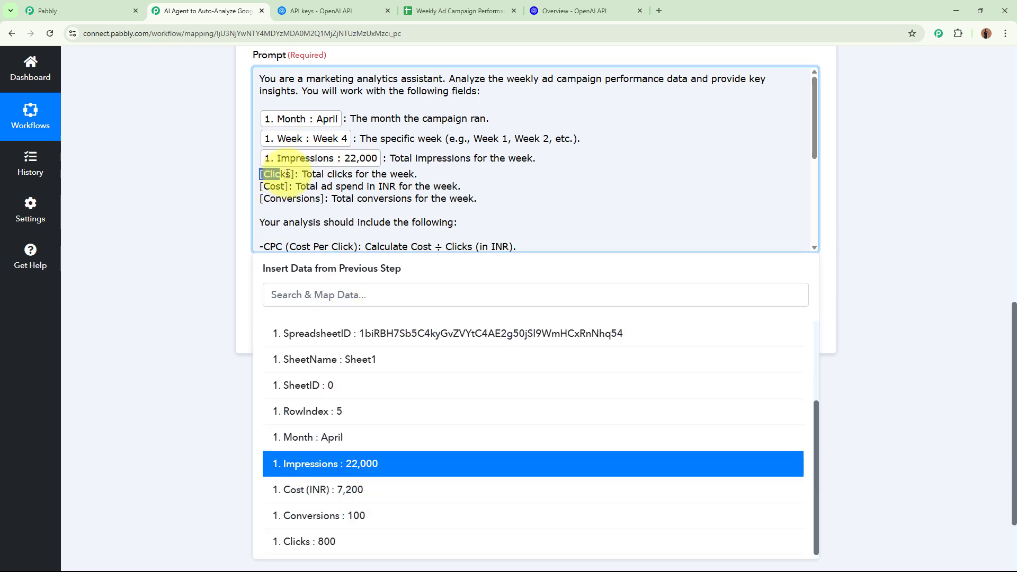
left_click(350, 343)
scroll(357, 511, "down", 2)
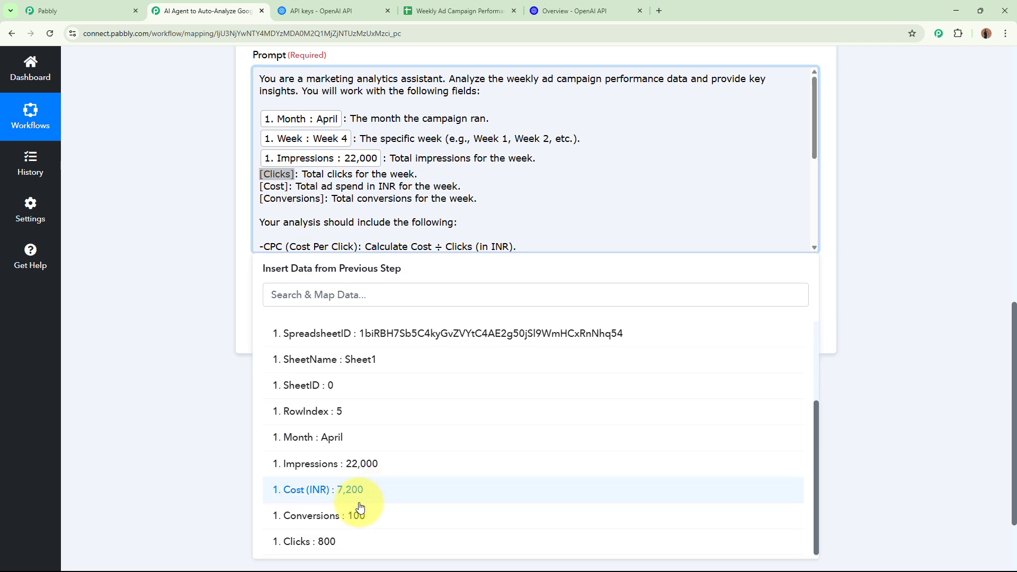
left_click(338, 541)
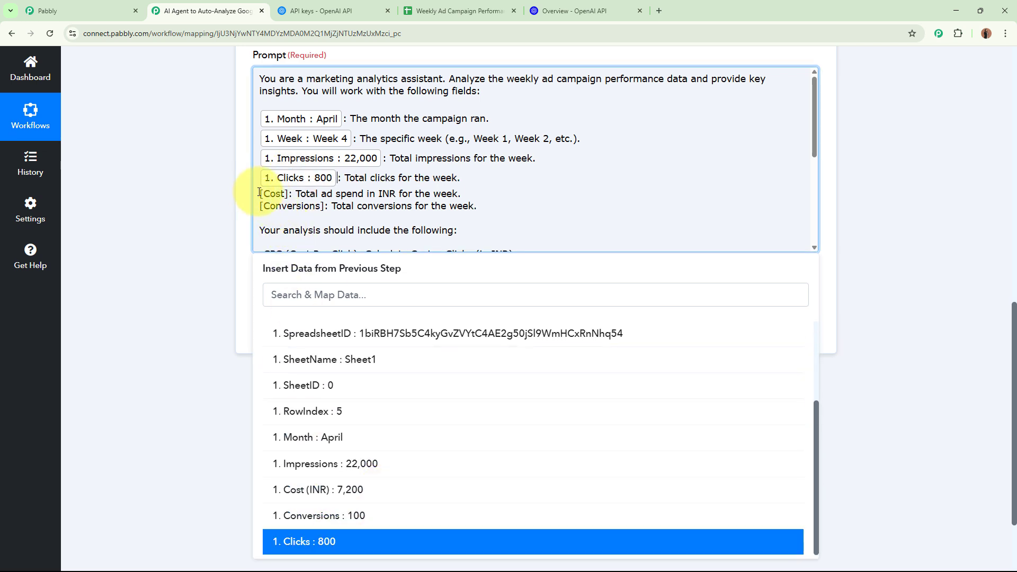
Map the prompt's [Cost] and [Conversions] placeholders to the Cost (INR) and Conversions values from the Google Sheets trigger.
left_click_drag(285, 196, 289, 195)
left_click(350, 343)
scroll(447, 500, "down", 2)
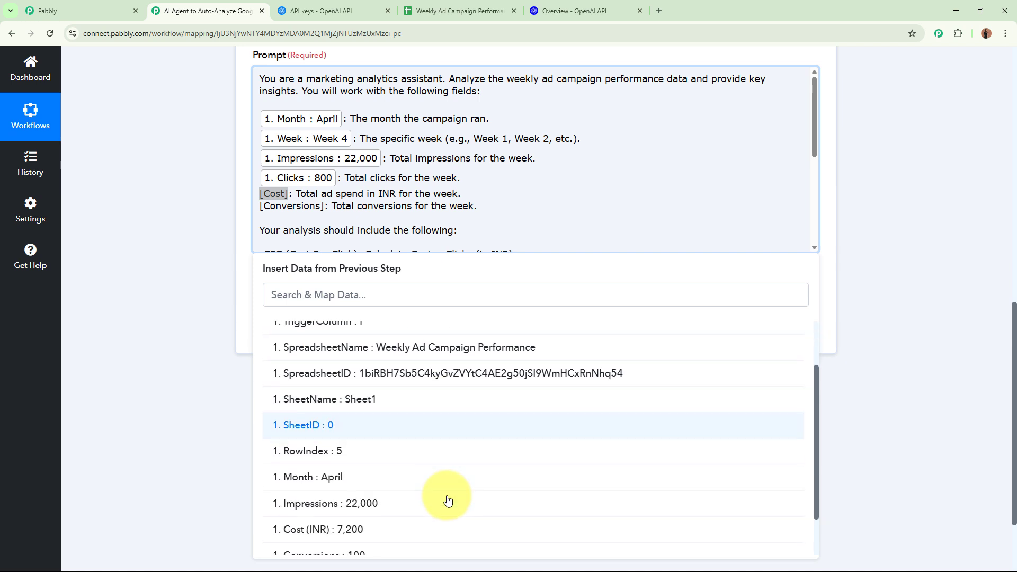
left_click(328, 490)
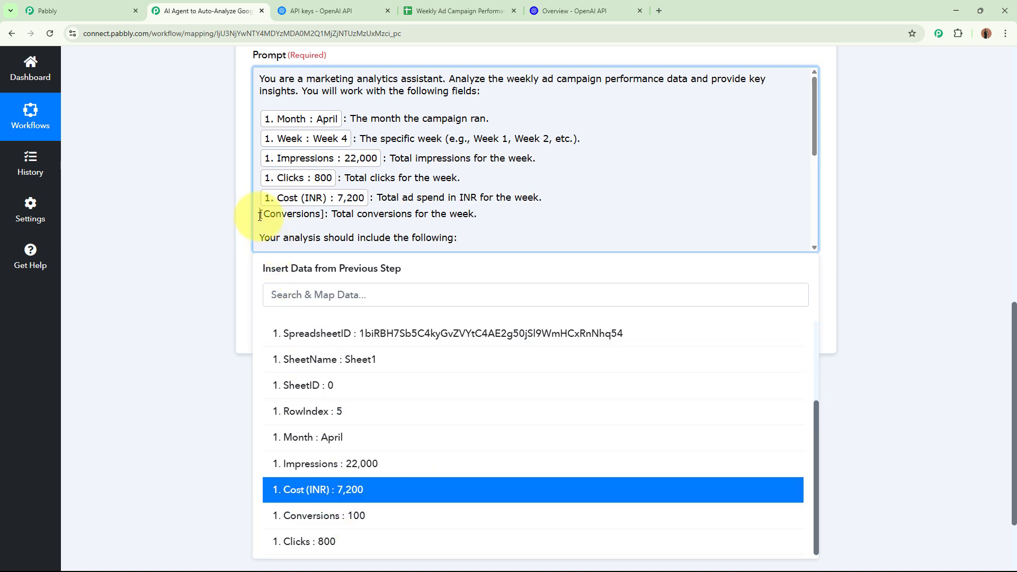
left_click_drag(260, 215, 310, 212)
left_click(373, 345)
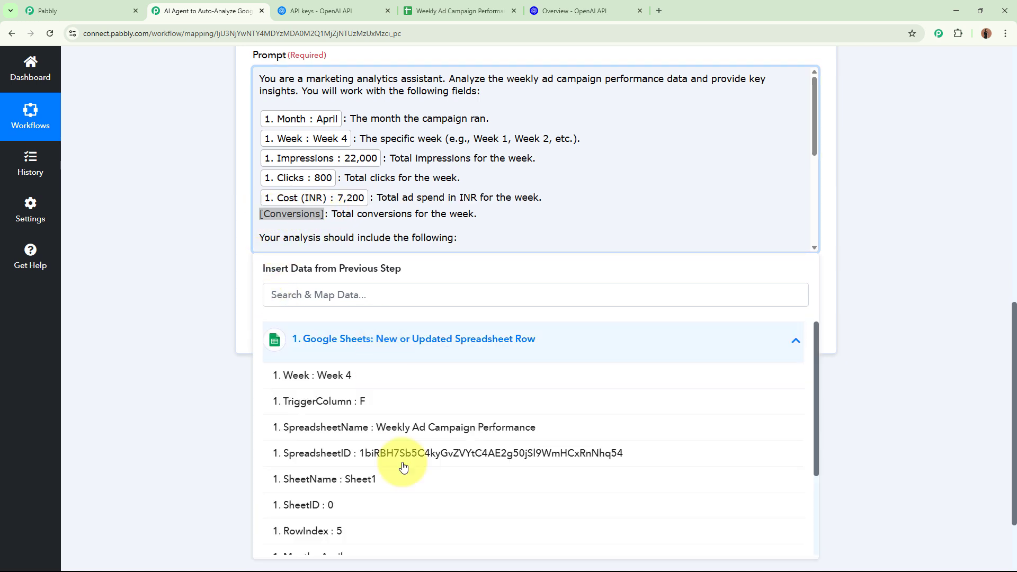
scroll(407, 509, "down", 2)
left_click(334, 508)
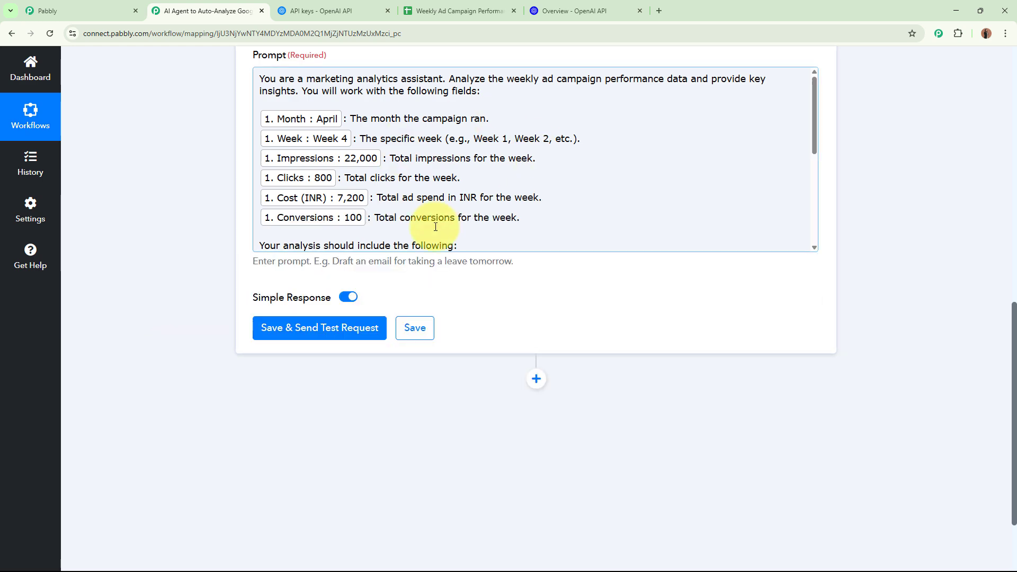
Check the mapped prompt, save the ChatGPT action and send a test request.
scroll(482, 184, "down", 5)
scroll(499, 199, "up", 5)
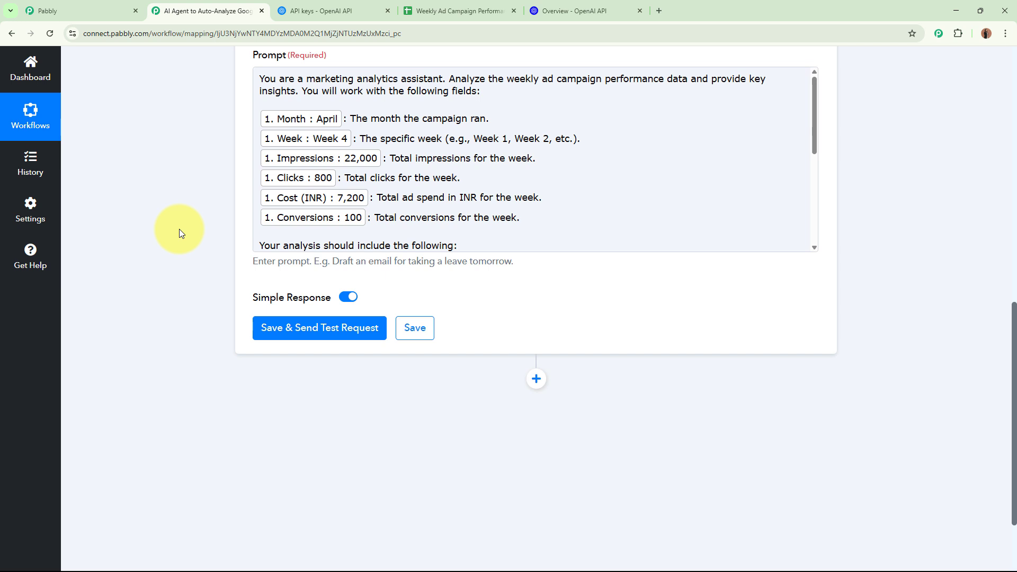
scroll(216, 249, "up", 4)
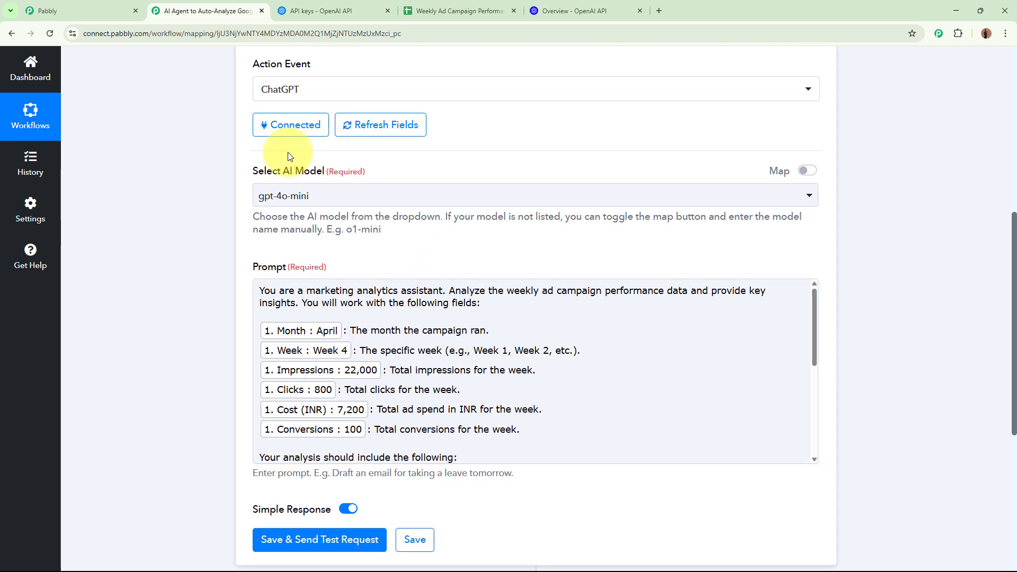
scroll(151, 237, "down", 4)
left_click(320, 330)
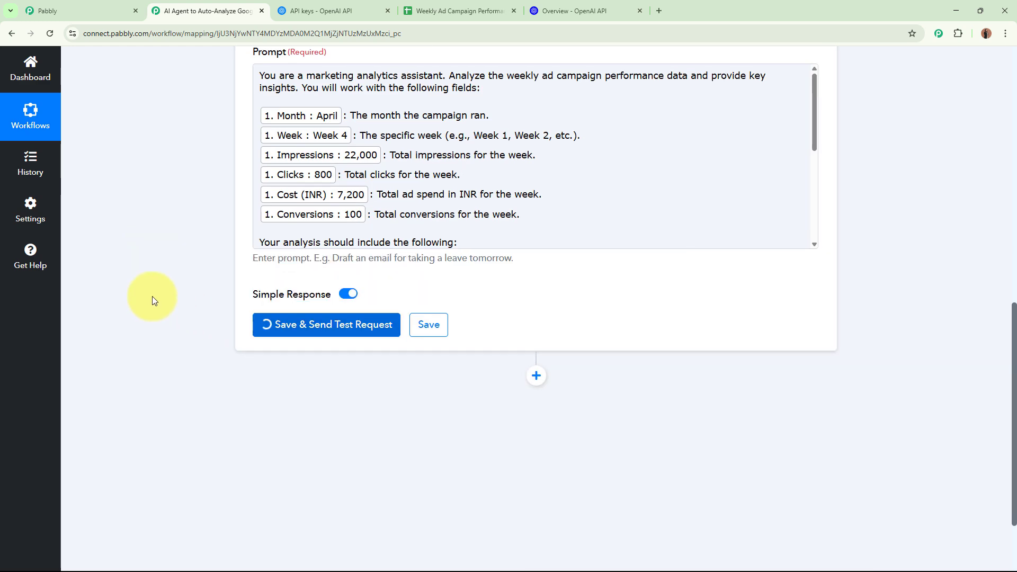
Examine the CPC, CTR, Conversion Rate and ROI values in the ChatGPT response.
scroll(153, 301, "down", 2)
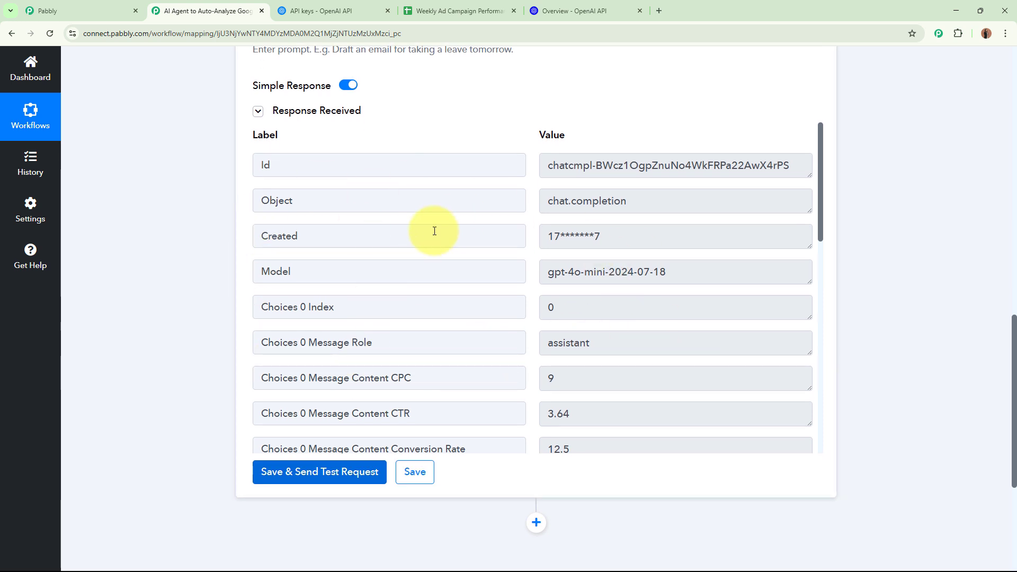
scroll(435, 231, "down", 4)
double_click(393, 168)
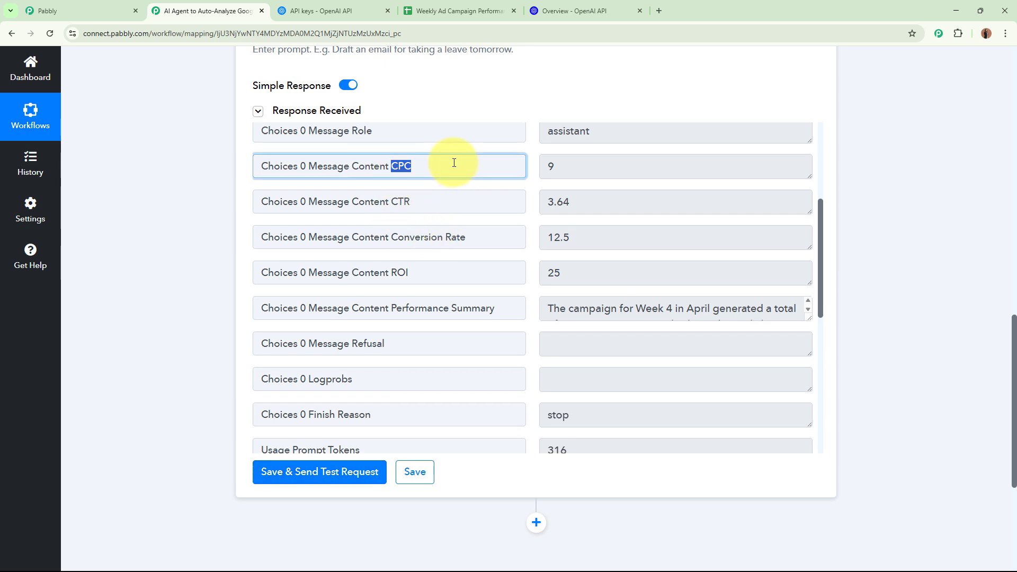
double_click(550, 166)
double_click(393, 201)
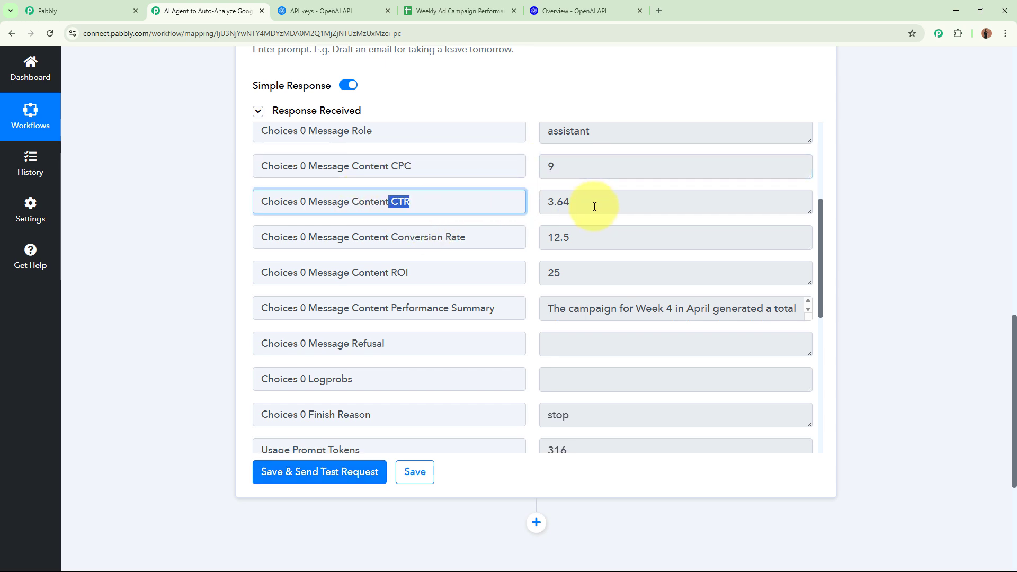
double_click(593, 201)
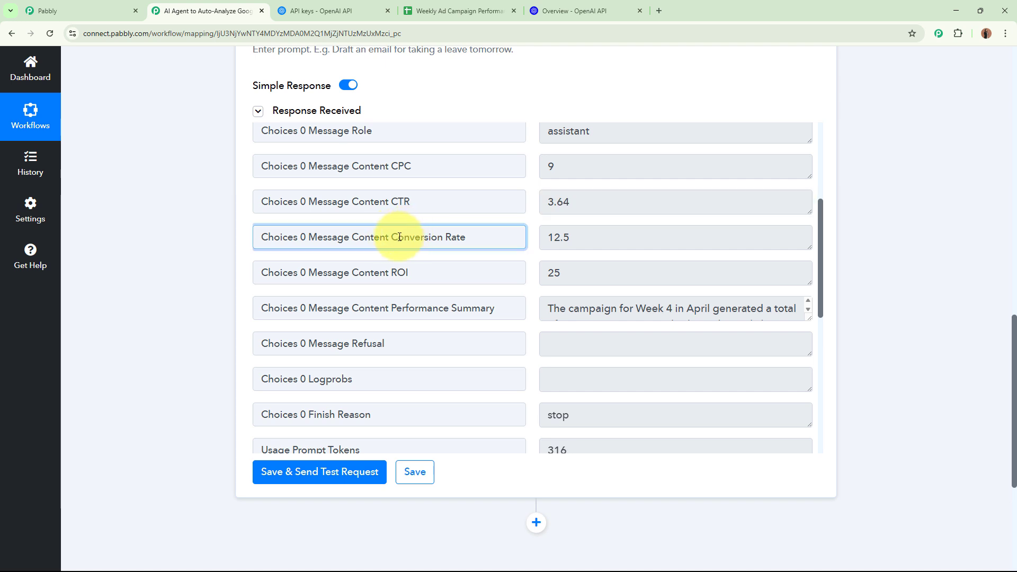
left_click_drag(391, 236, 466, 237)
double_click(558, 237)
double_click(399, 272)
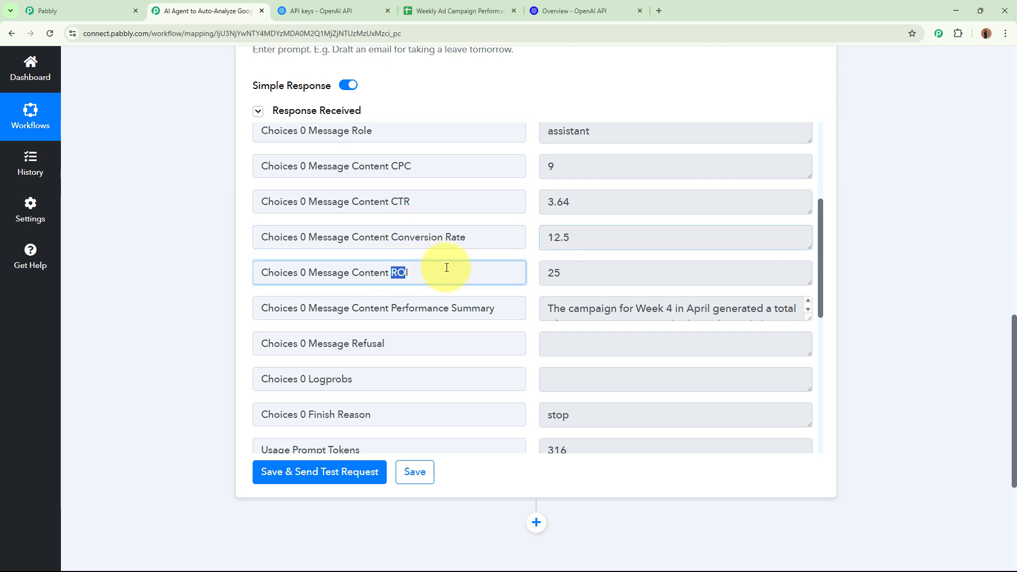
double_click(555, 273)
Enlarge the Performance Summary value in the response and read through its text.
left_click_drag(386, 307, 508, 310)
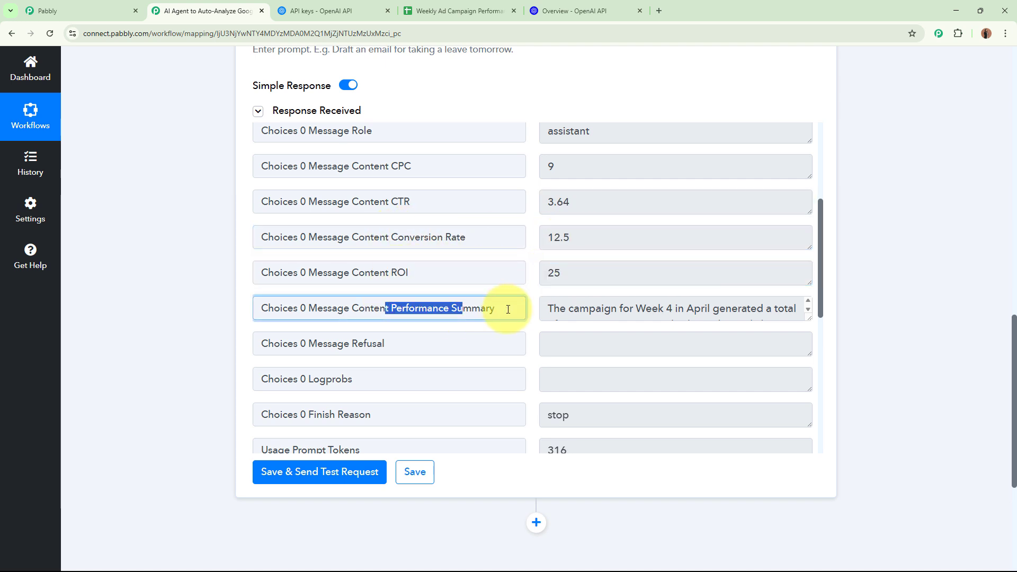
left_click(799, 318)
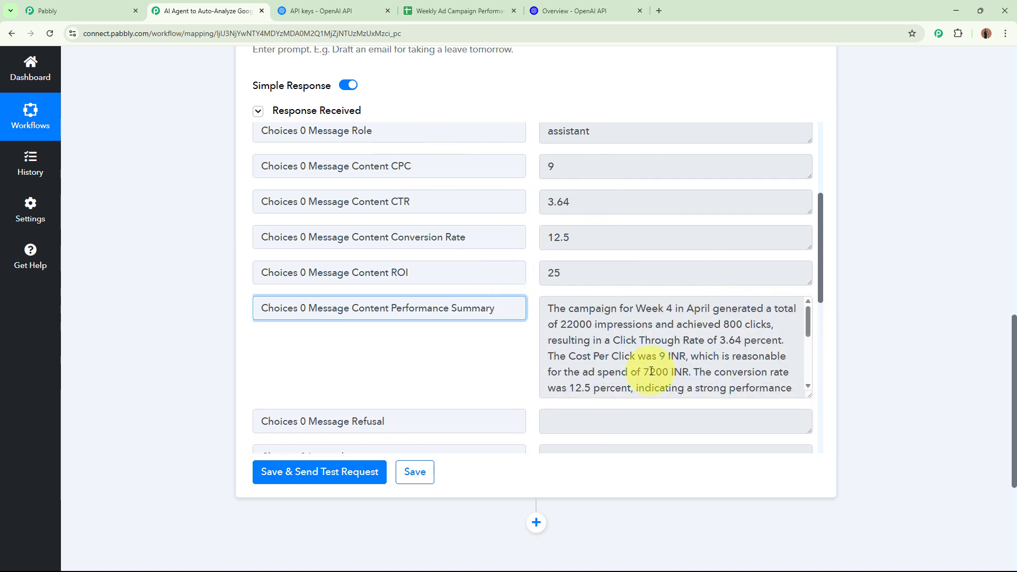
scroll(654, 357, "down", 2)
scroll(642, 368, "up", 2)
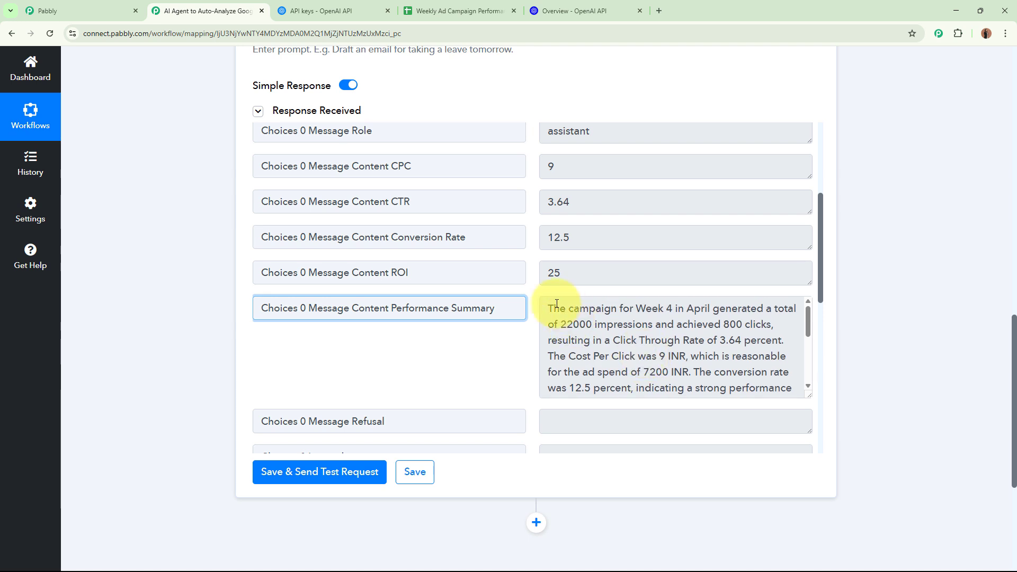
Read the Performance Summary text in the ChatGPT response from its opening to the closing improvement suggestions.
left_click_drag(549, 307, 574, 358)
left_click(585, 358)
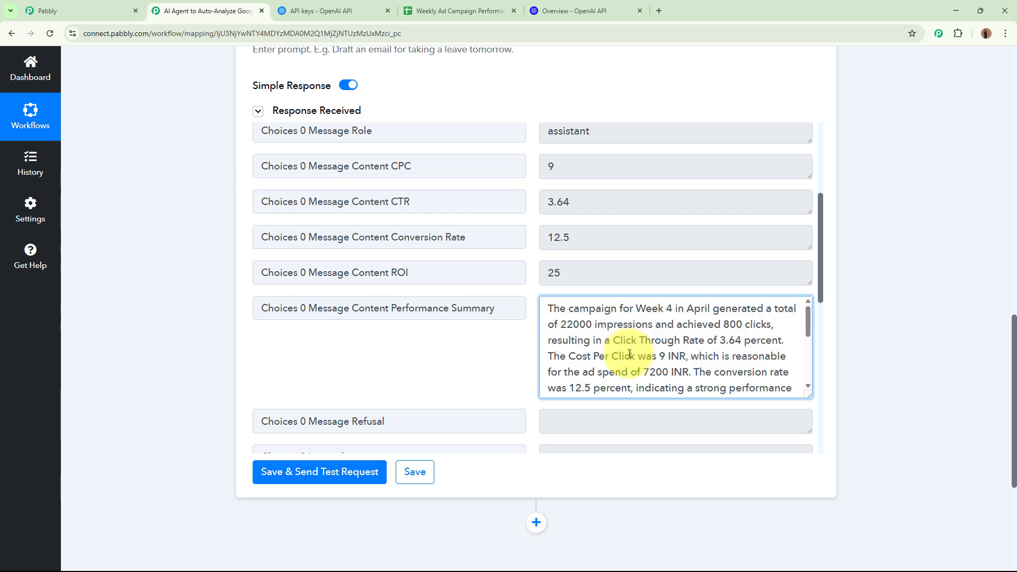
scroll(572, 334, "down", 1)
left_click_drag(557, 305, 608, 331)
left_click(601, 317)
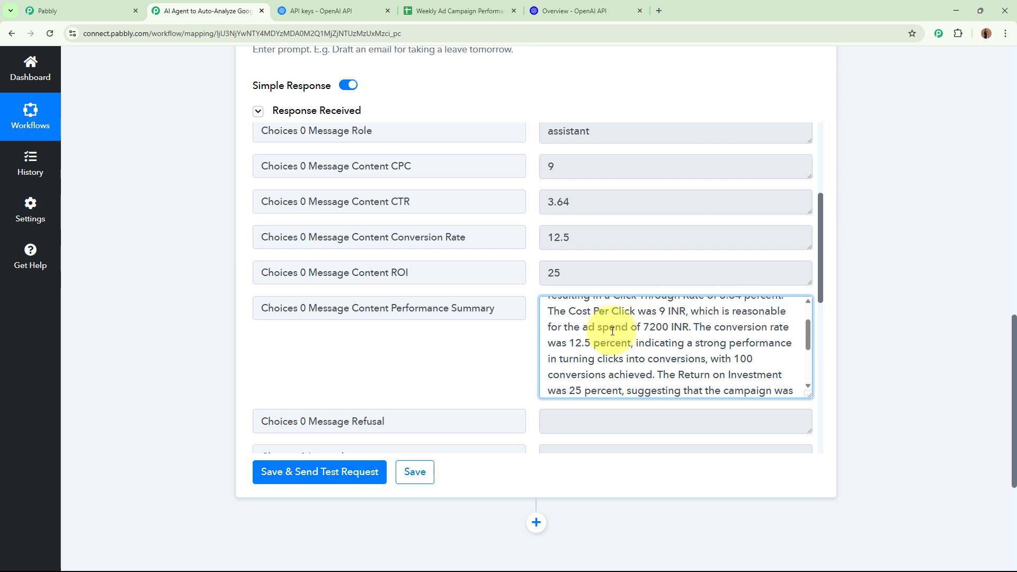
left_click_drag(693, 327, 706, 346)
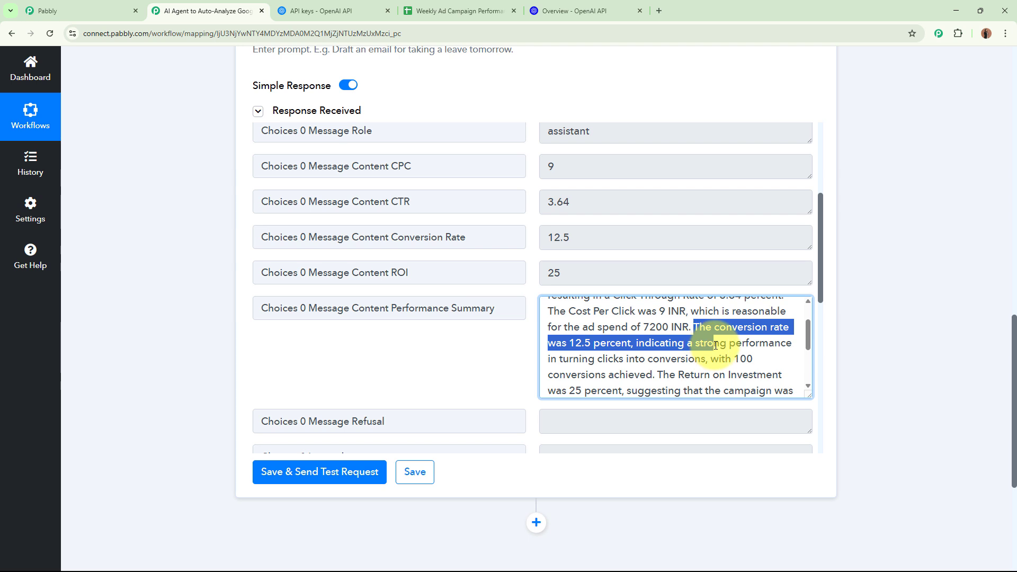
left_click(715, 346)
left_click_drag(598, 358, 742, 359)
left_click(741, 358)
scroll(752, 344, "down", 1)
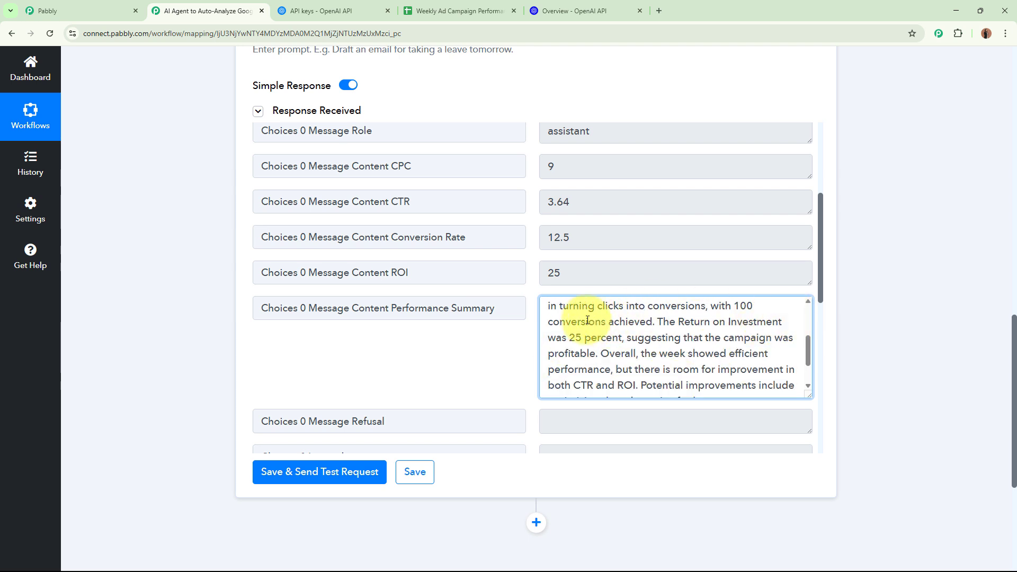
left_click_drag(660, 323, 596, 355)
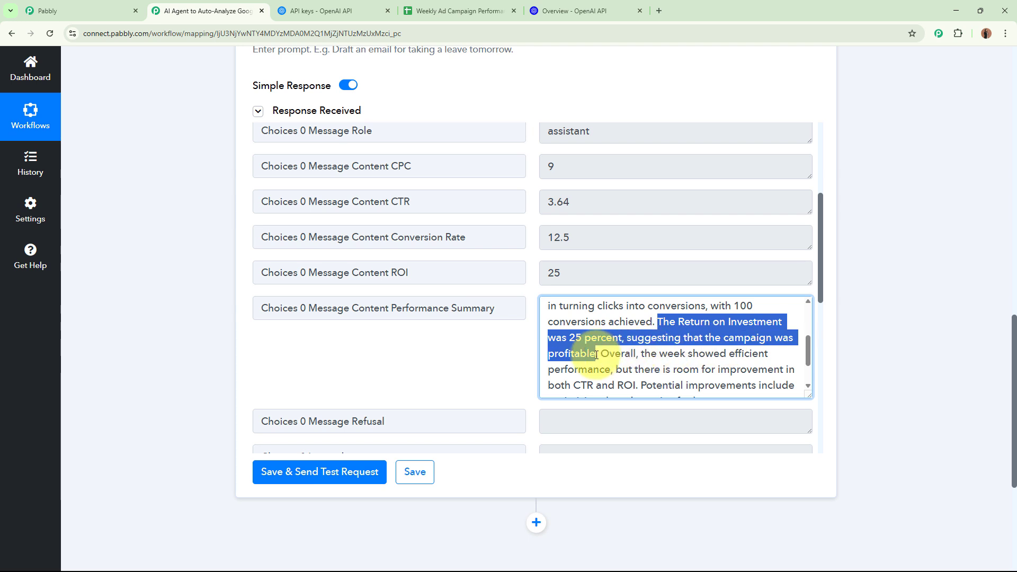
scroll(596, 355, "down", 1)
left_click_drag(601, 307, 732, 385)
left_click(732, 385)
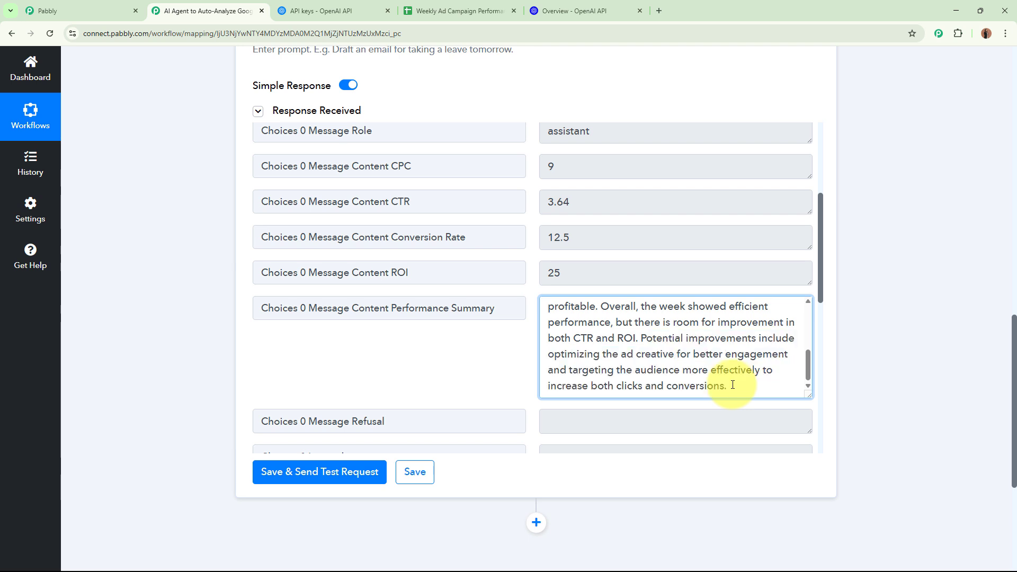
scroll(732, 383, "up", 5)
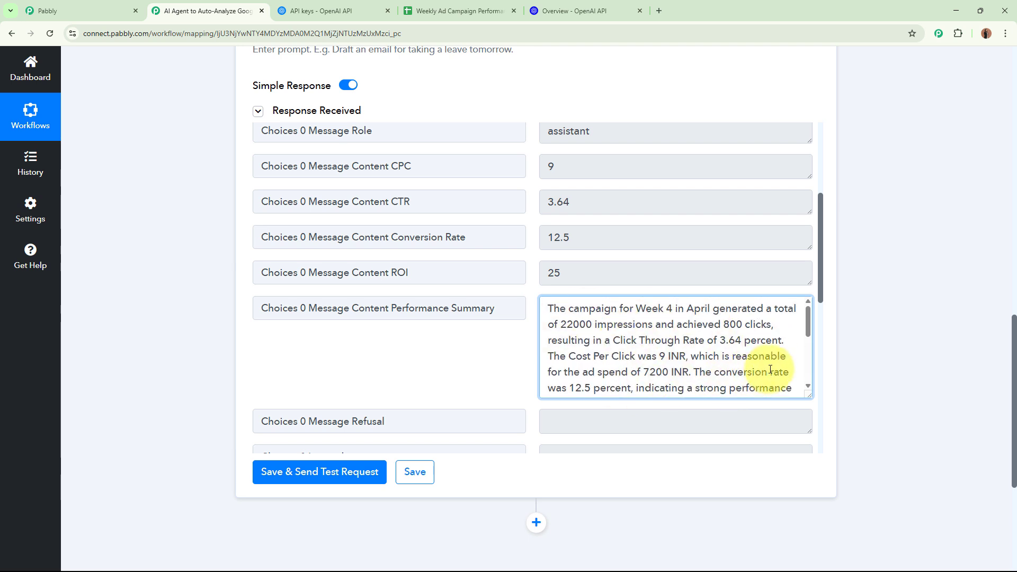
Shrink the enlarged Performance Summary value and collapse the ChatGPT action step.
left_click_drag(807, 394, 805, 318)
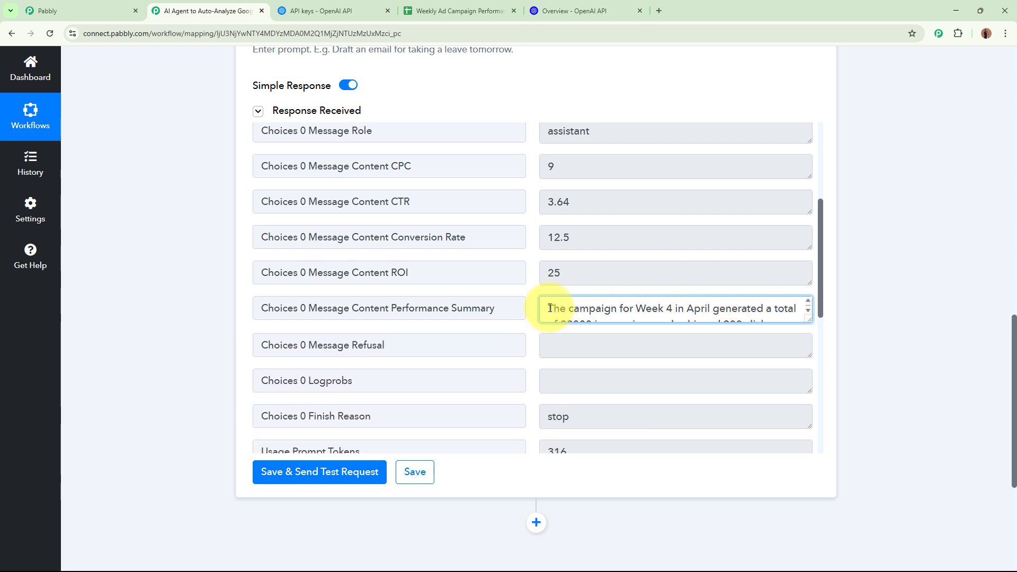
left_click_drag(549, 307, 672, 334)
left_click(834, 353)
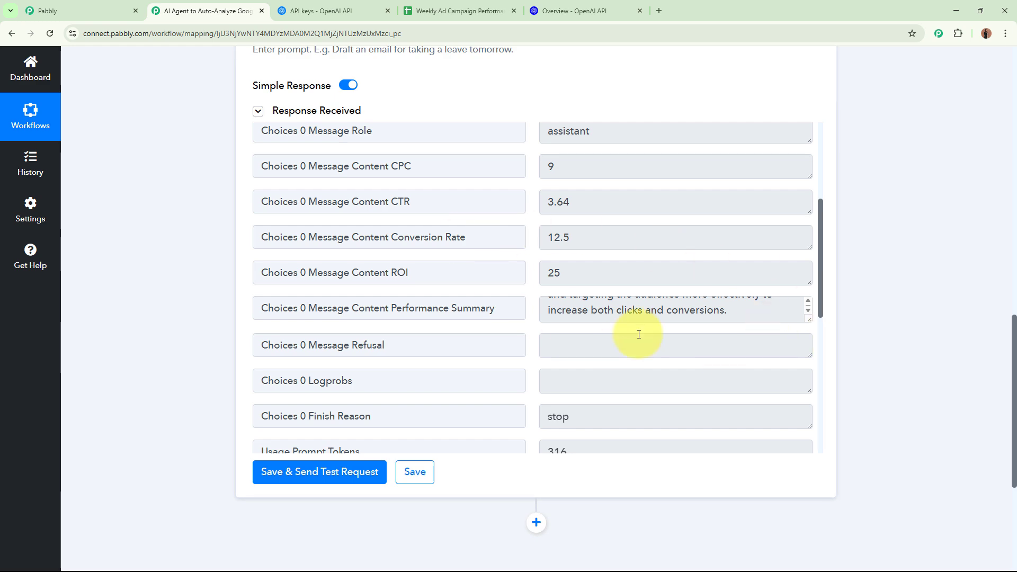
scroll(875, 294, "up", 12)
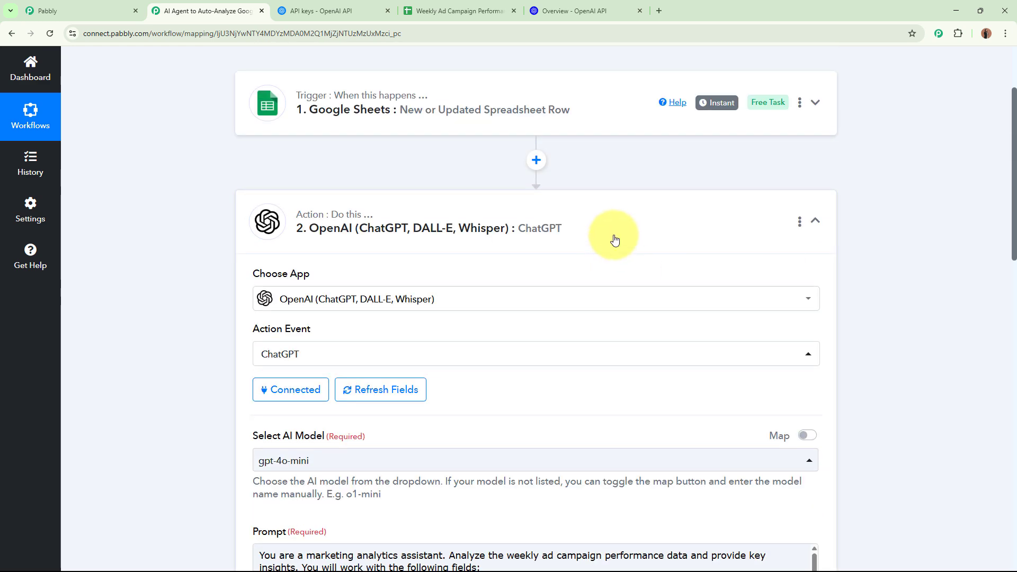
left_click(613, 236)
Check the Week 4 row in the Weekly Ad Campaign Performance spreadsheet, then return to the workflow.
left_click(468, 3)
left_click_drag(508, 273, 1011, 287)
left_click(755, 367)
left_click(228, 11)
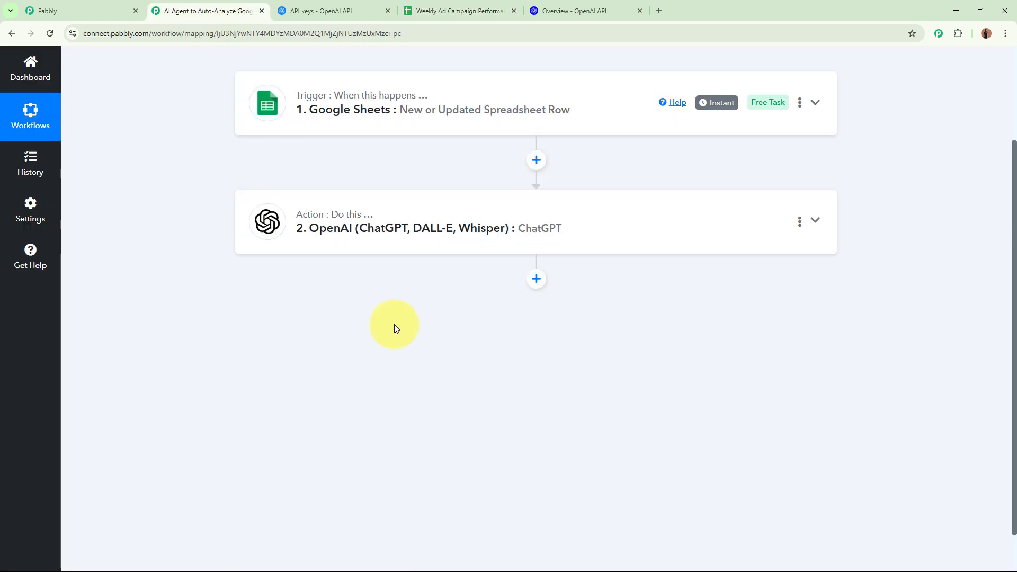
Add a Google Sheets action after the ChatGPT step with Update Row as its action event.
left_click(537, 277)
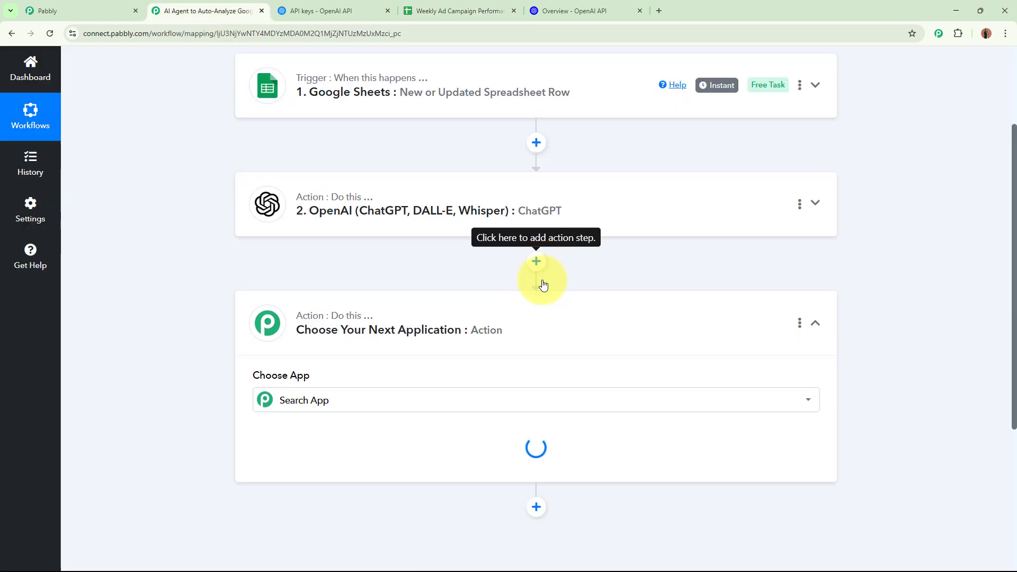
type("Google")
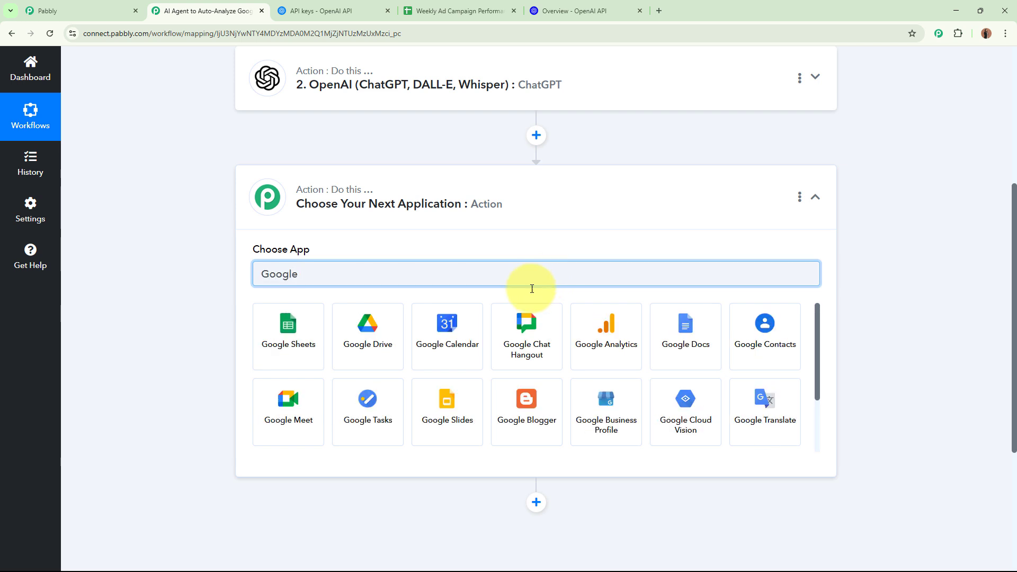
left_click(300, 332)
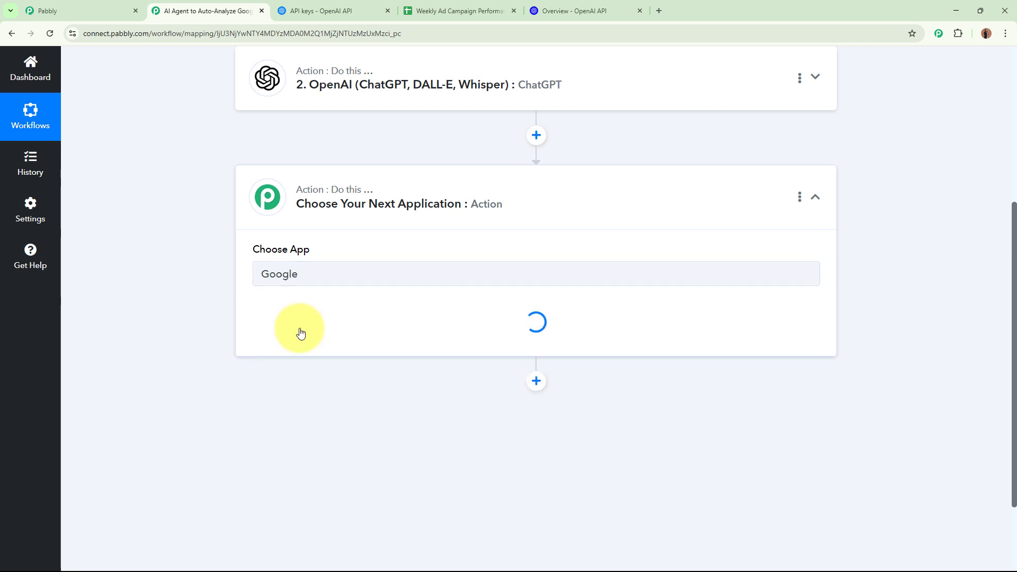
left_click(288, 327)
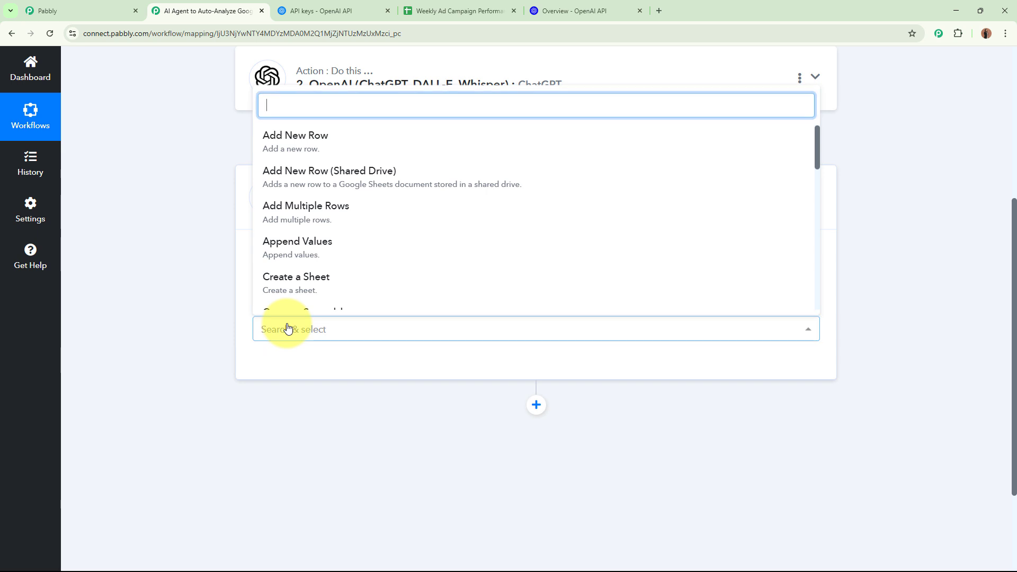
scroll(332, 267, "down", 6)
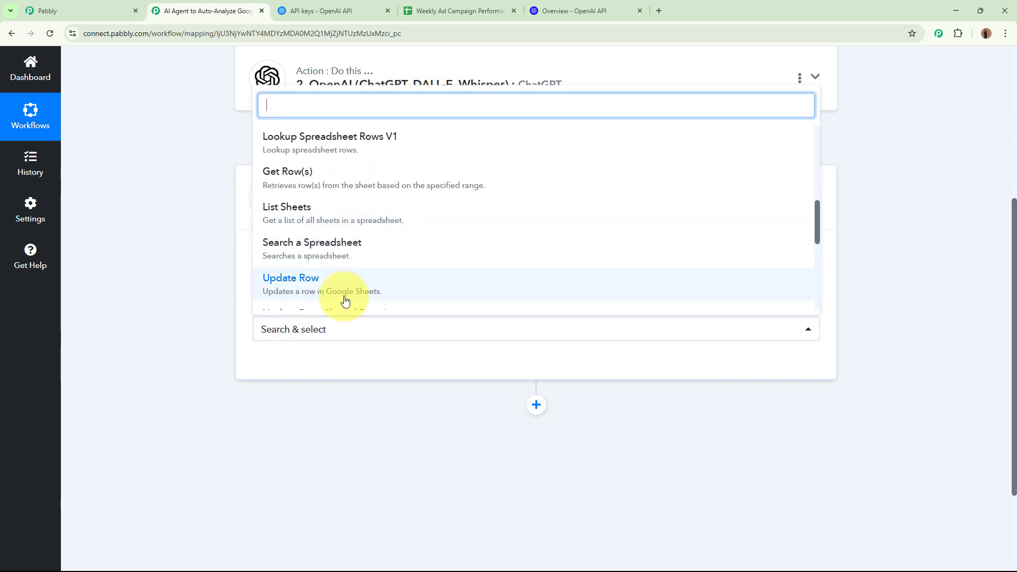
left_click(345, 294)
Connect the Update Row action through a new Google Sheets connection, signing in with the Google account and allowing Pabbly Connect Sheets access.
left_click(308, 365)
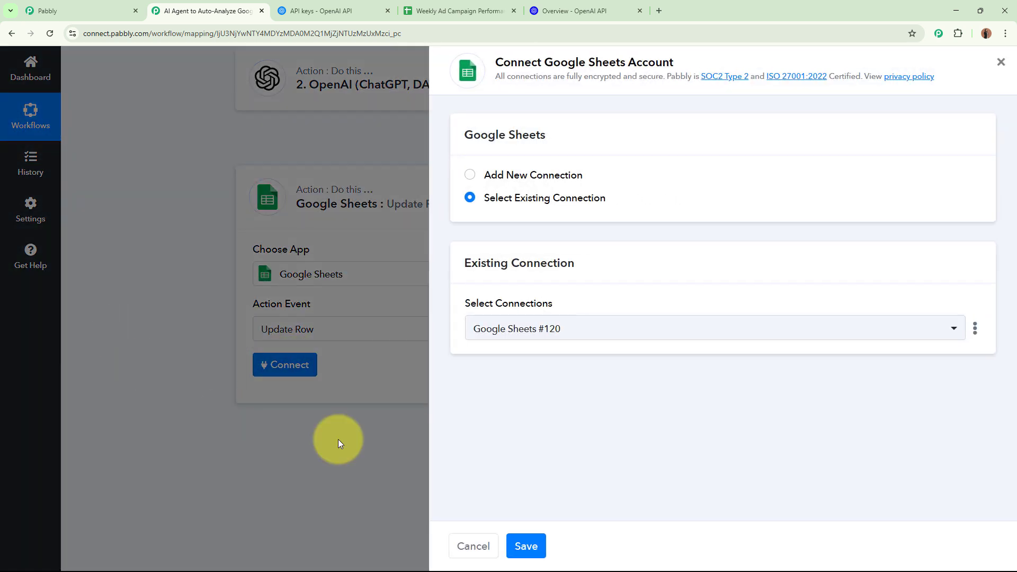
left_click(468, 175)
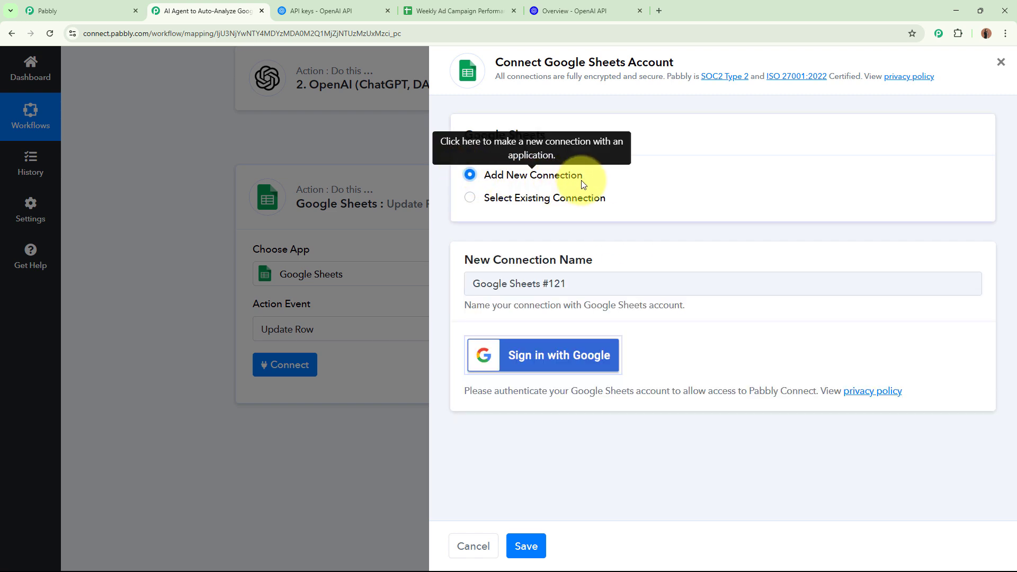
left_click(597, 372)
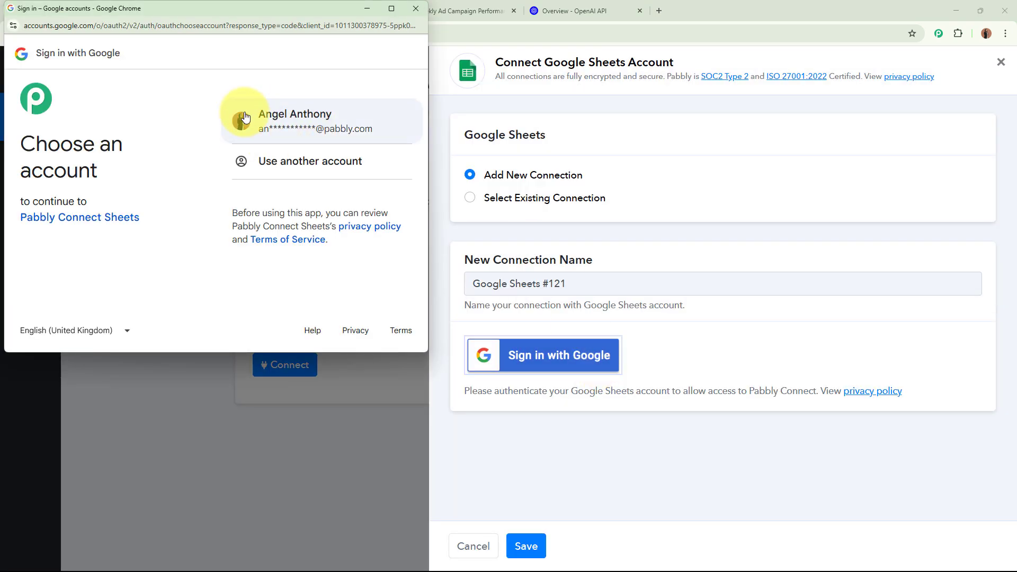
left_click_drag(21, 133, 119, 179)
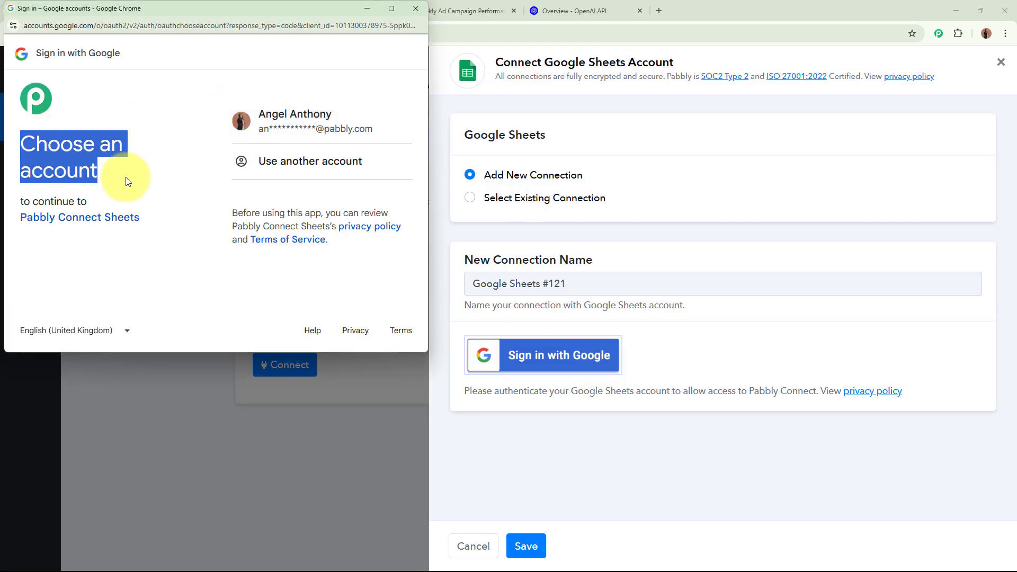
left_click(126, 176)
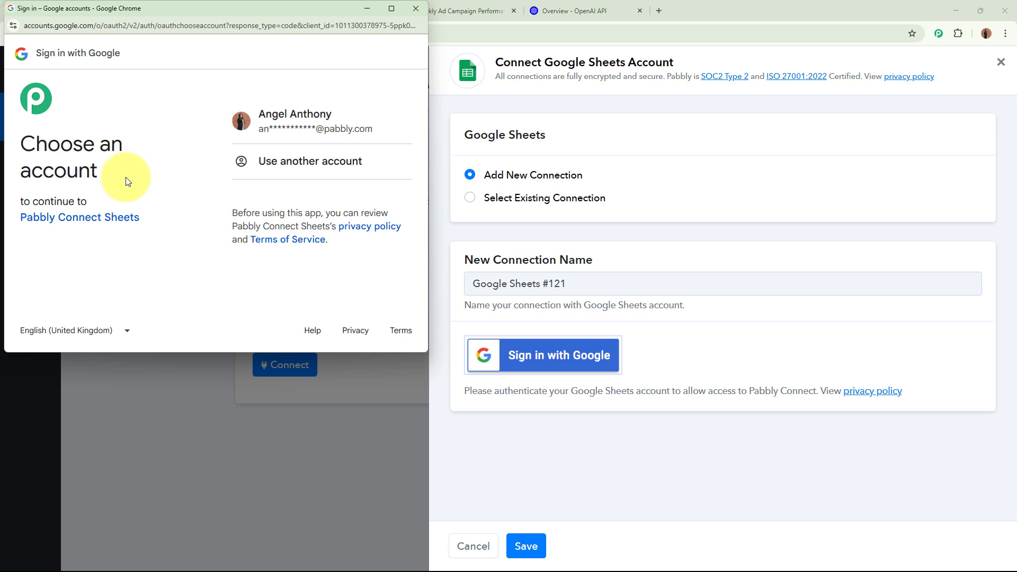
left_click(318, 135)
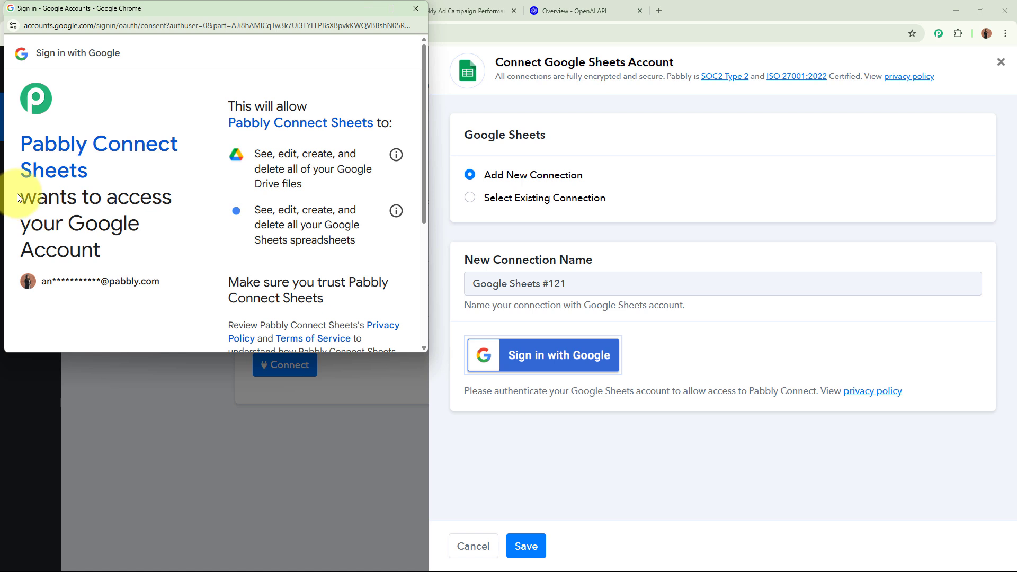
left_click_drag(17, 198, 173, 249)
left_click(173, 250)
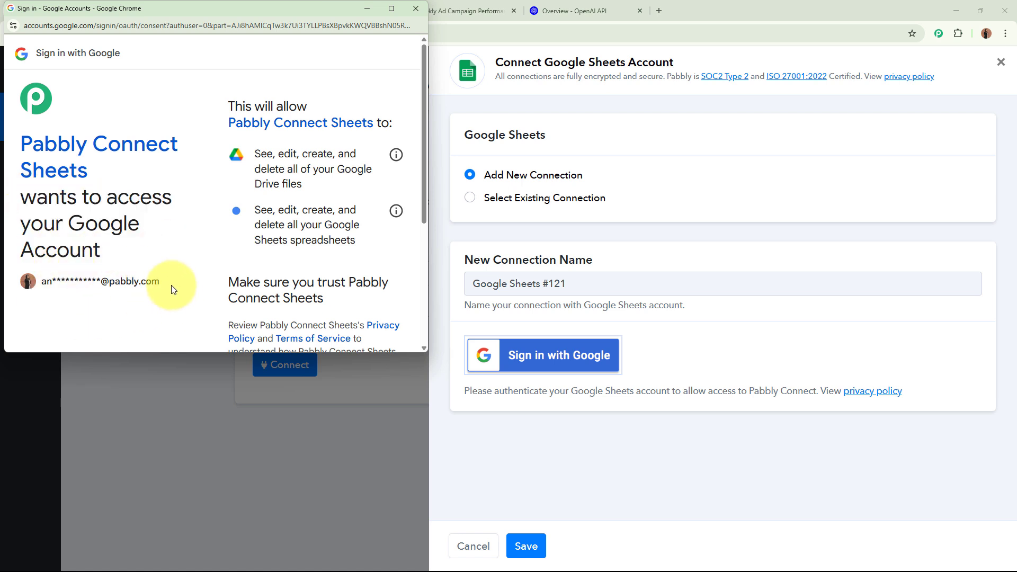
scroll(171, 289, "down", 5)
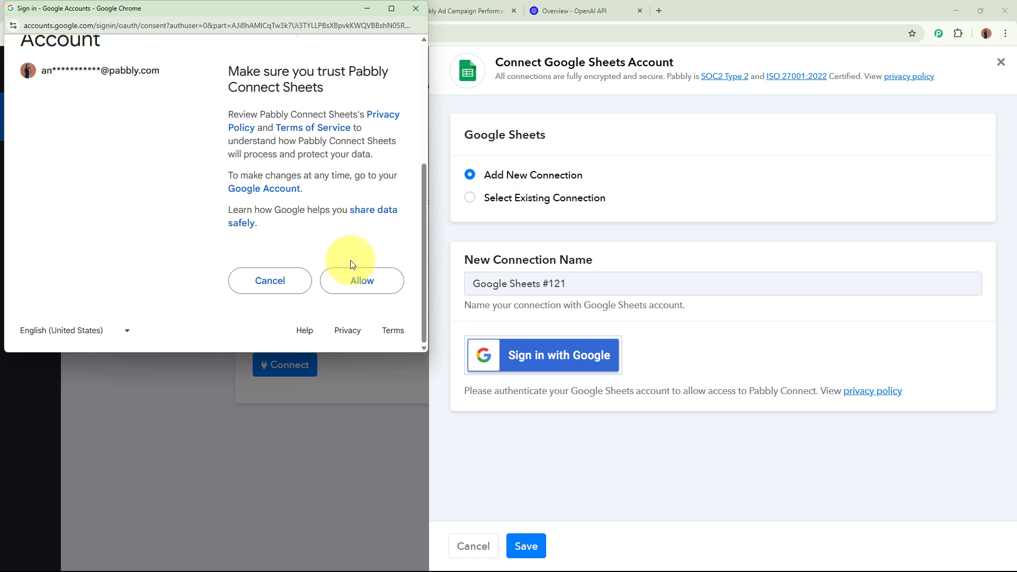
left_click(382, 281)
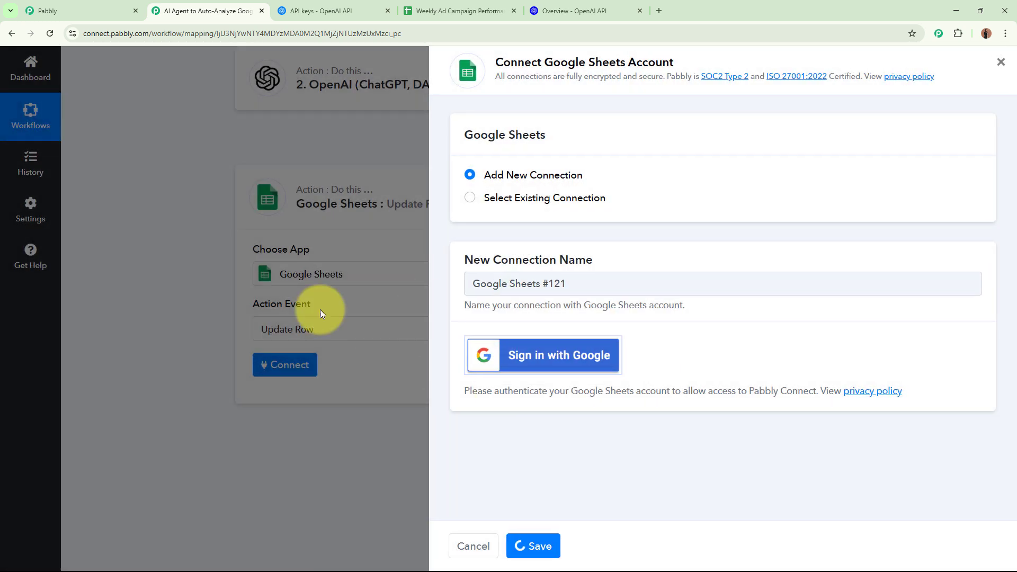
Choose Weekly Ad Campaign Performance as the spreadsheet for the Update Row action.
scroll(143, 315, "down", 4)
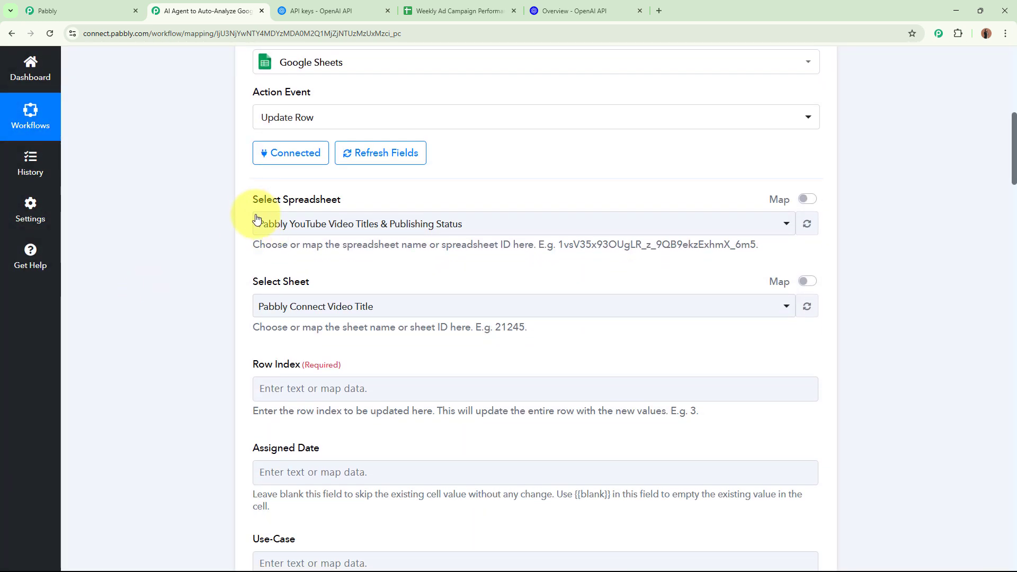
left_click_drag(257, 218, 386, 209)
left_click(390, 222)
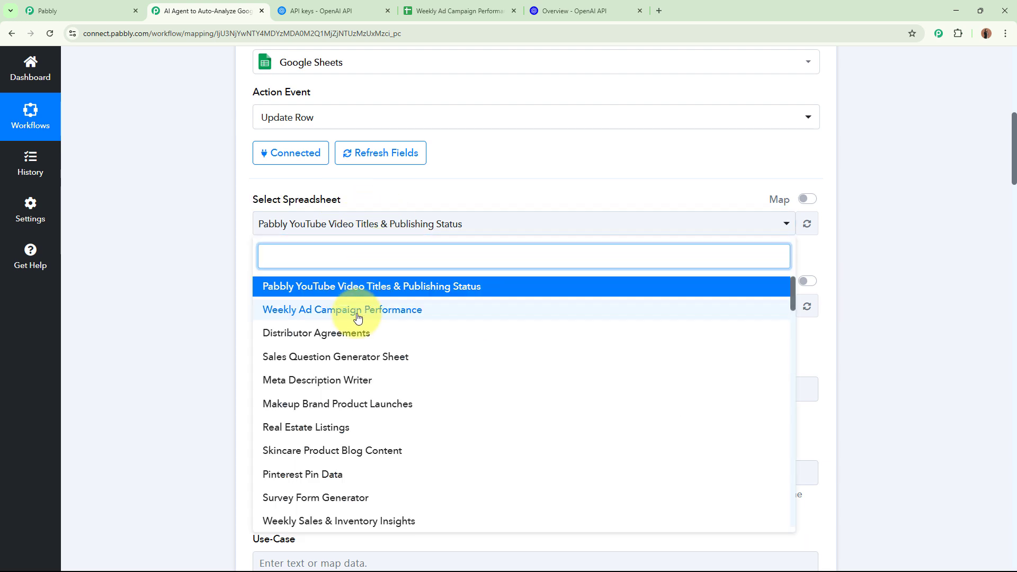
left_click(405, 311)
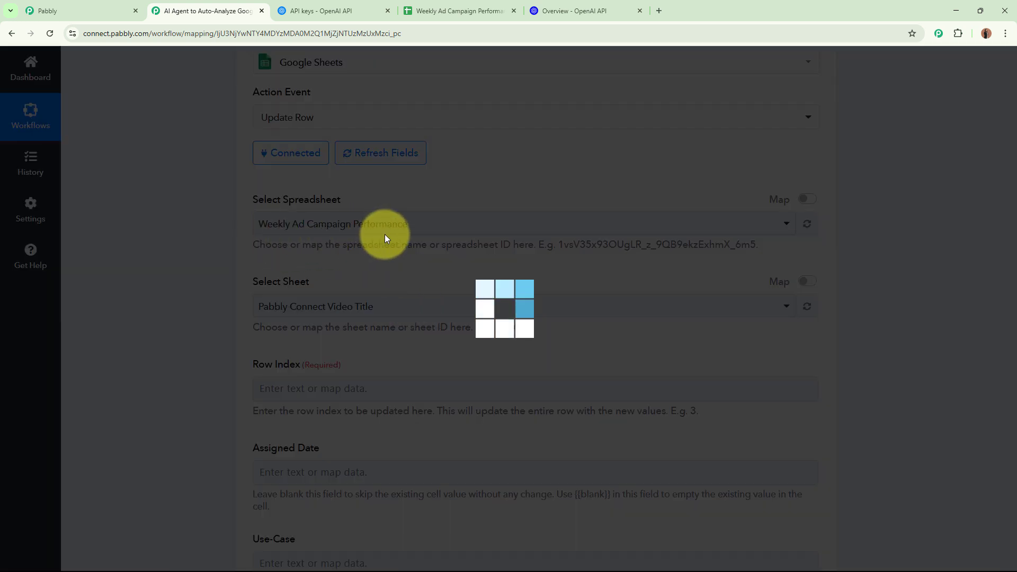
Look over the metric columns for the Week 4 row in the Google Sheets spreadsheet and return to the workflow.
left_click(456, 10)
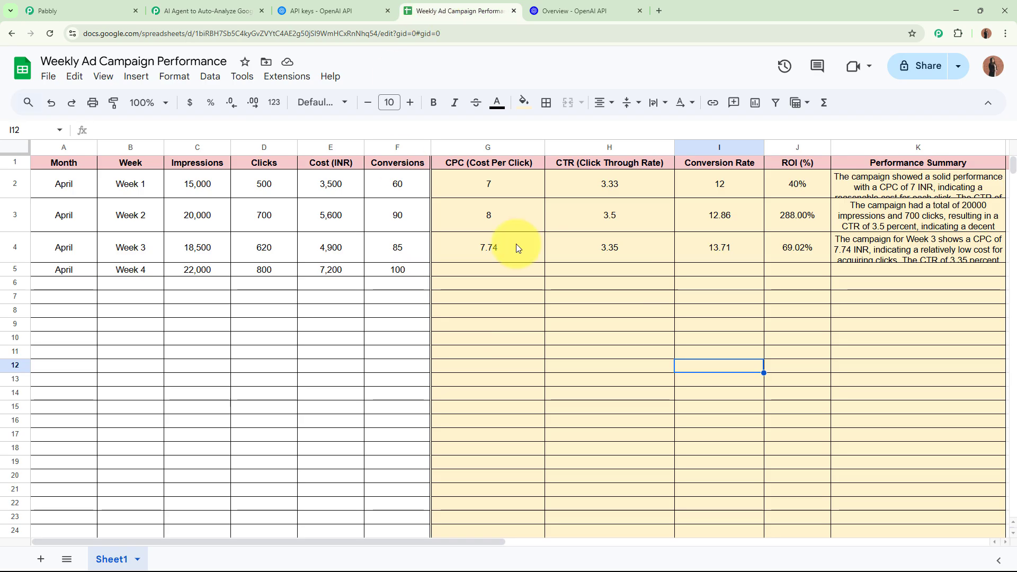
left_click_drag(554, 270, 826, 261)
left_click(765, 284)
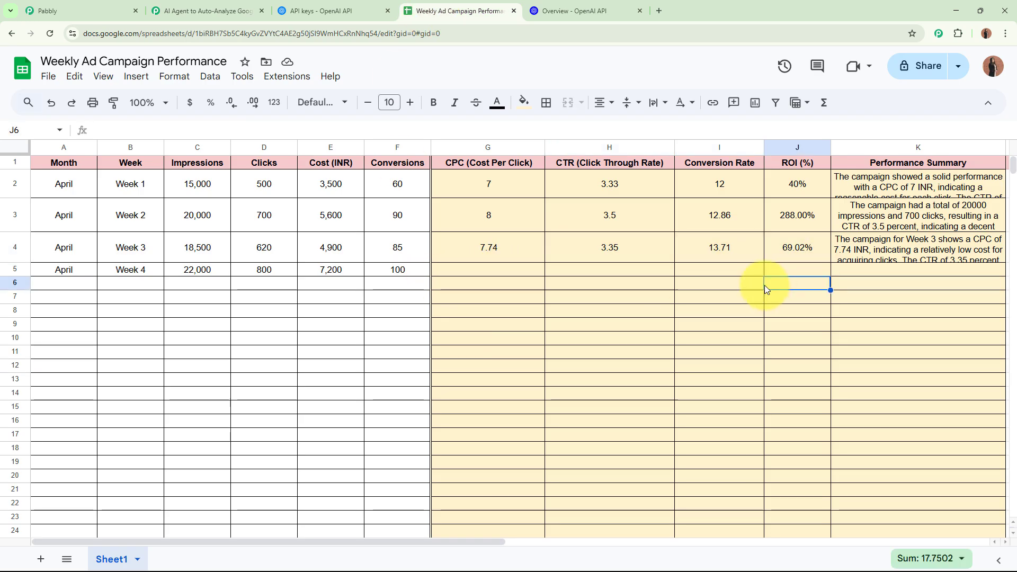
left_click(204, 11)
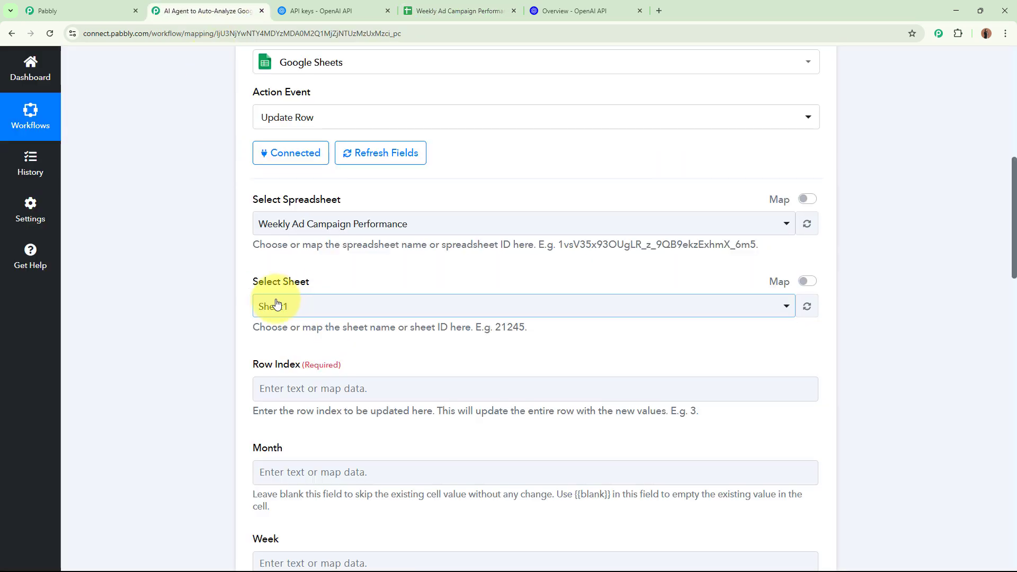
Map the Update Row action's Row Index to the RowIndex value from the Google Sheets trigger.
scroll(280, 304, "down", 2)
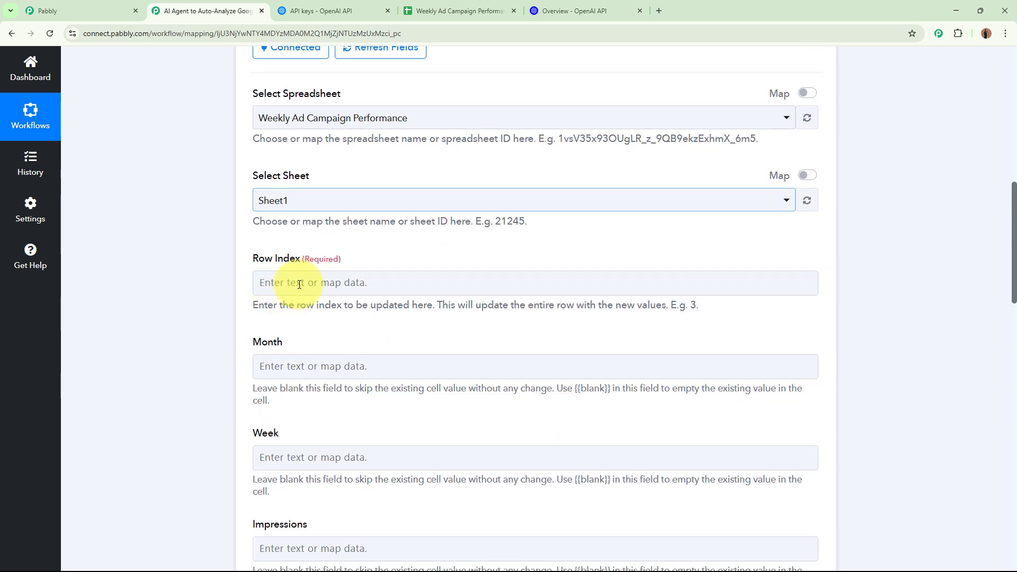
left_click_drag(255, 258, 329, 289)
left_click(329, 286)
left_click(276, 382)
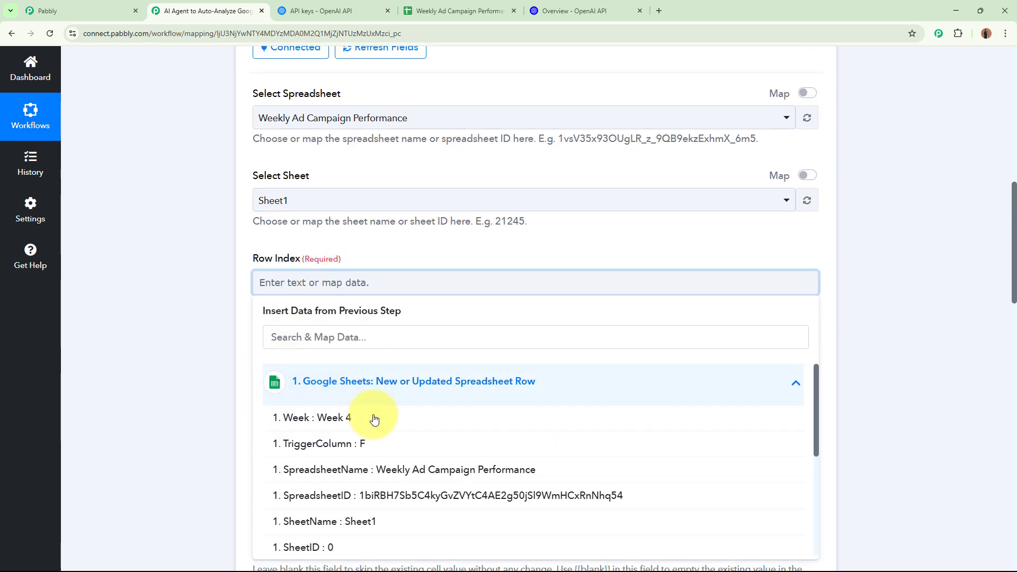
scroll(418, 424, "down", 2)
left_click(411, 467)
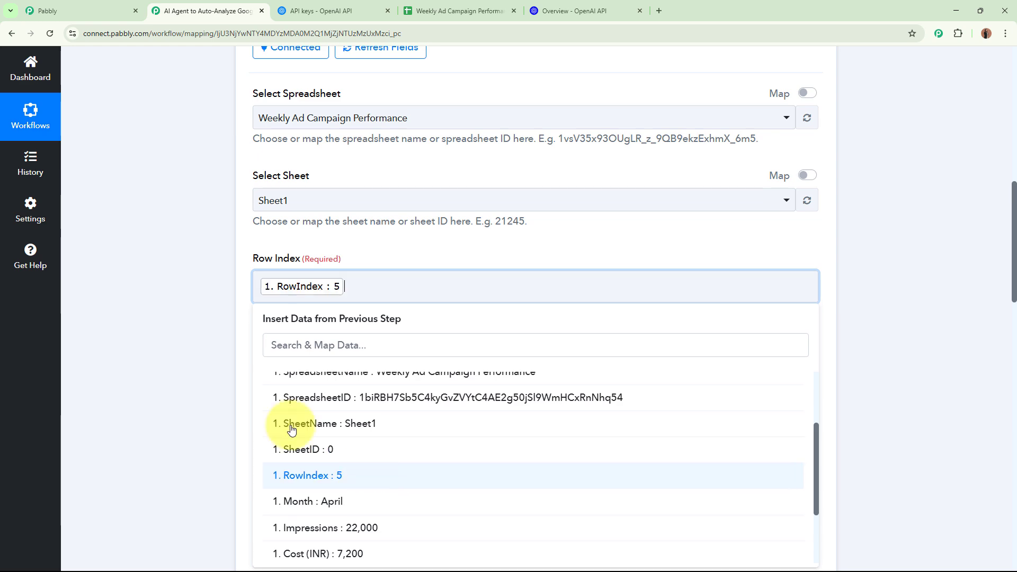
left_click(160, 350)
scroll(174, 307, "down", 4)
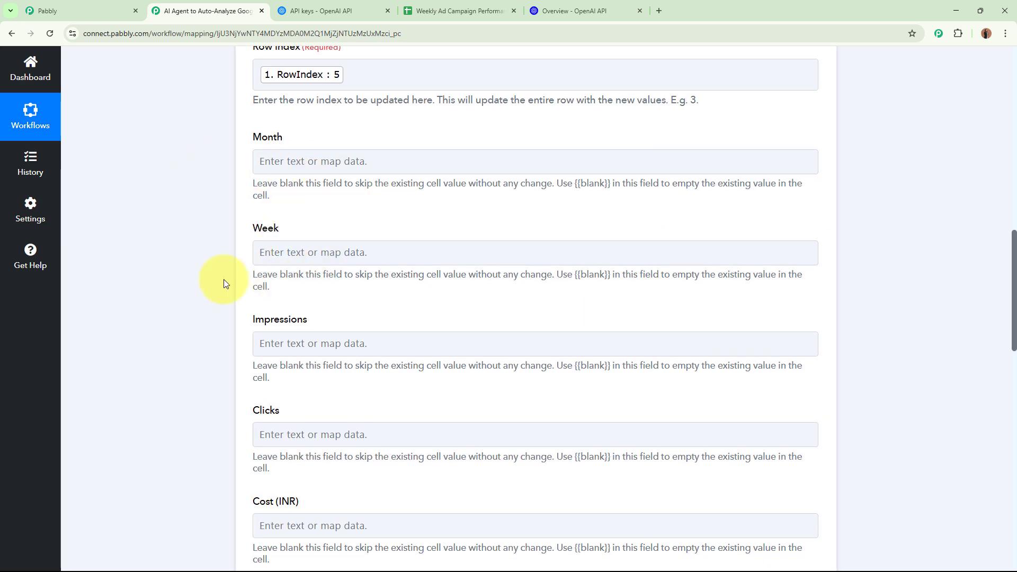
Map the Update Row action's CPC (Cost Per Click) field to the Message Content CPC value from the ChatGPT response.
scroll(233, 311, "down", 3)
left_click(297, 267)
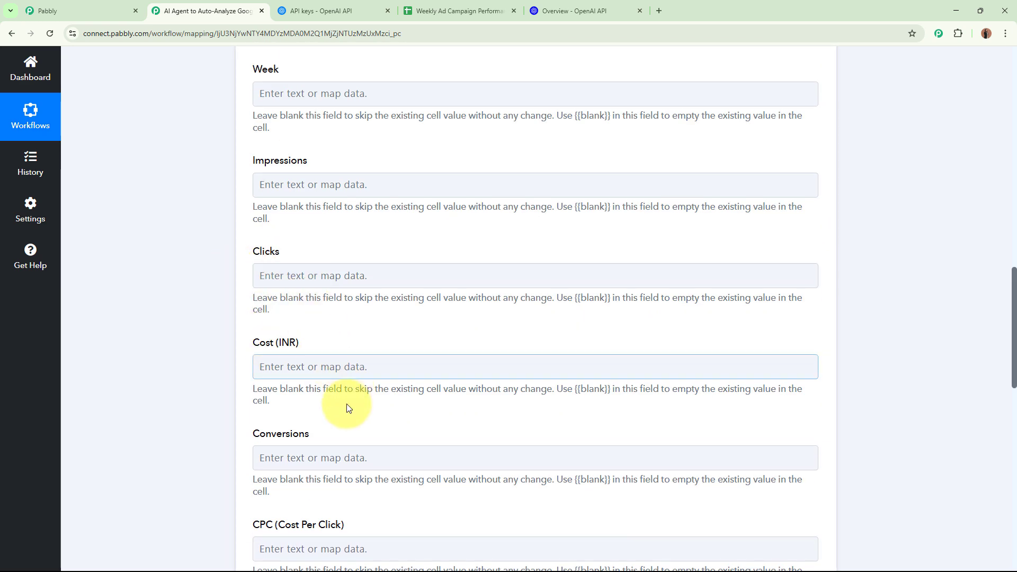
scroll(133, 198, "down", 7)
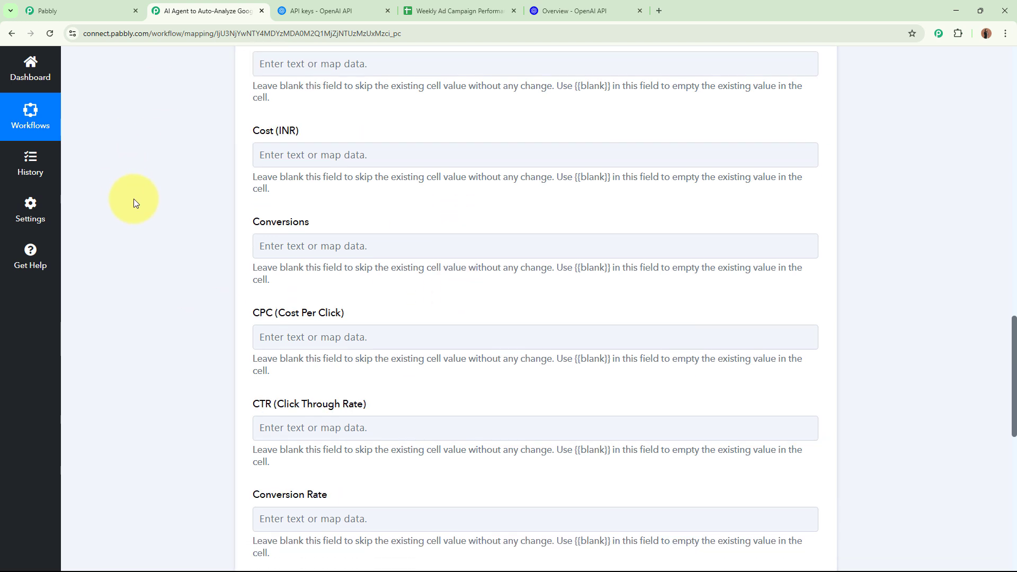
left_click(312, 178)
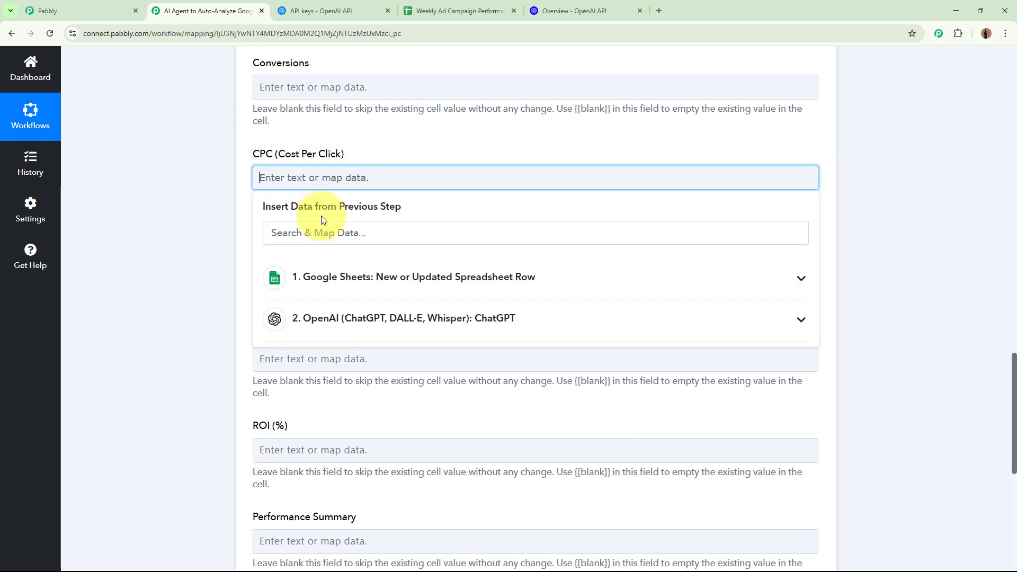
left_click(372, 316)
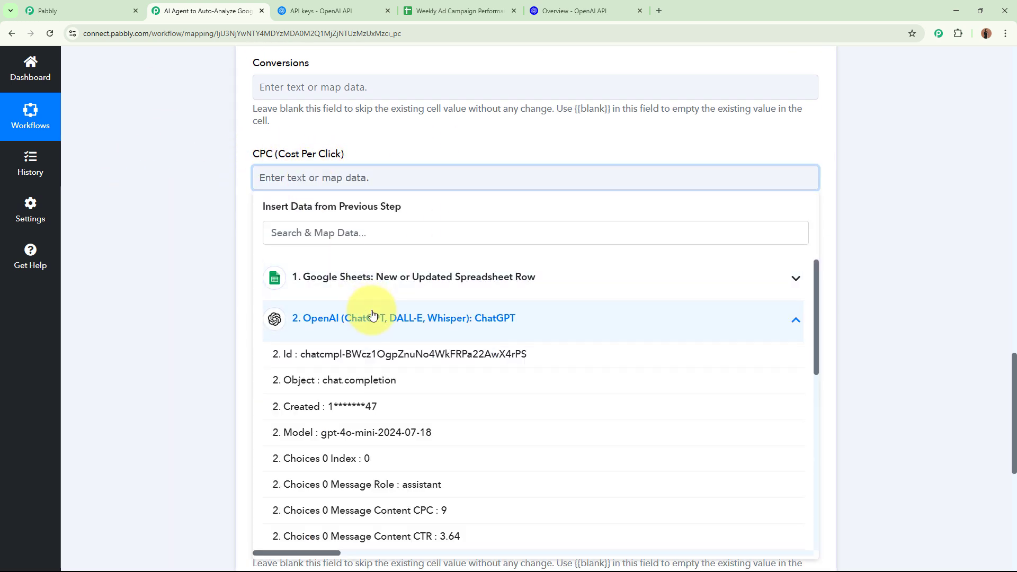
left_click(420, 510)
left_click(182, 375)
Map the CTR (Click Through Rate) field to the Message Content CTR value from the ChatGPT response.
scroll(198, 341, "down", 1)
scroll(198, 340, "down", 1)
left_click(275, 170)
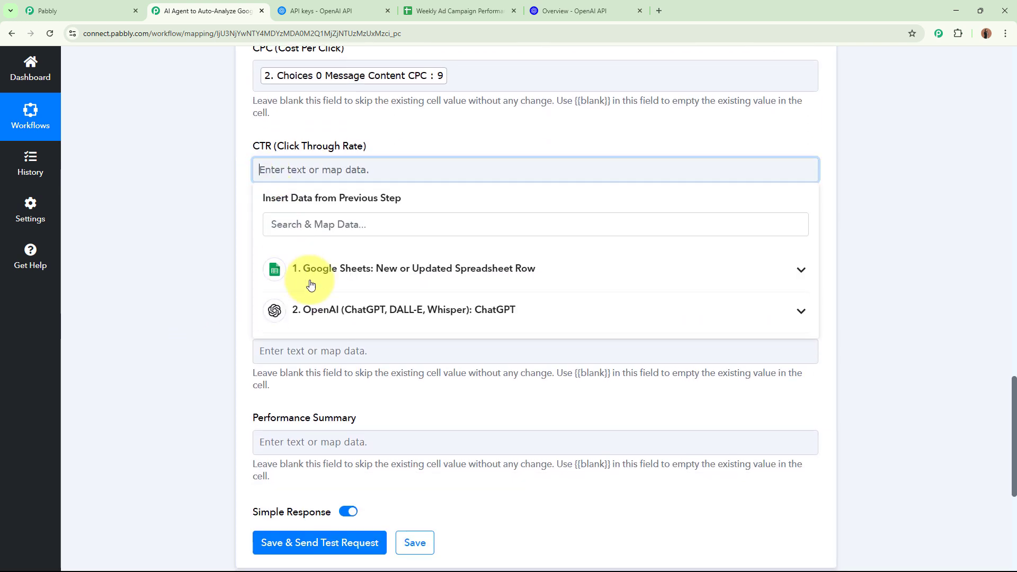
left_click(336, 309)
scroll(426, 516, "down", 1)
left_click(424, 536)
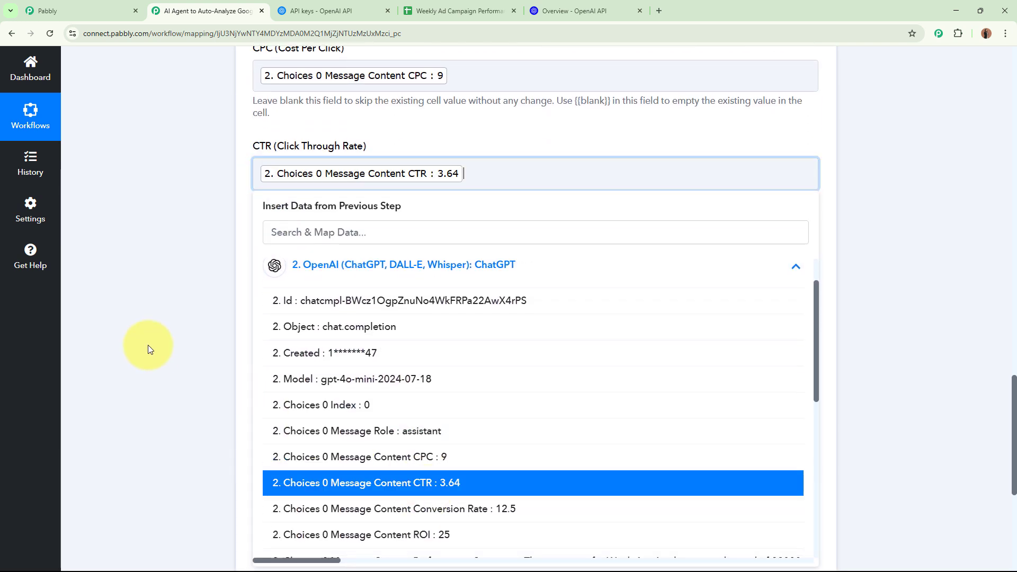
Map the Conversion Rate field to the Message Content Conversion Rate value from the ChatGPT response.
scroll(148, 345, "down", 1)
left_click(348, 183)
left_click(397, 322)
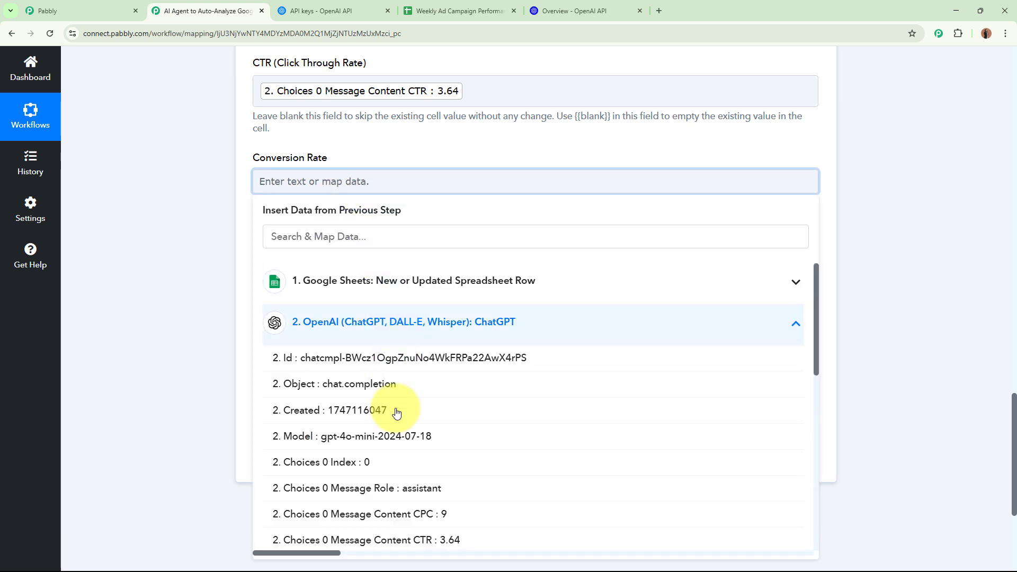
scroll(408, 476, "down", 3)
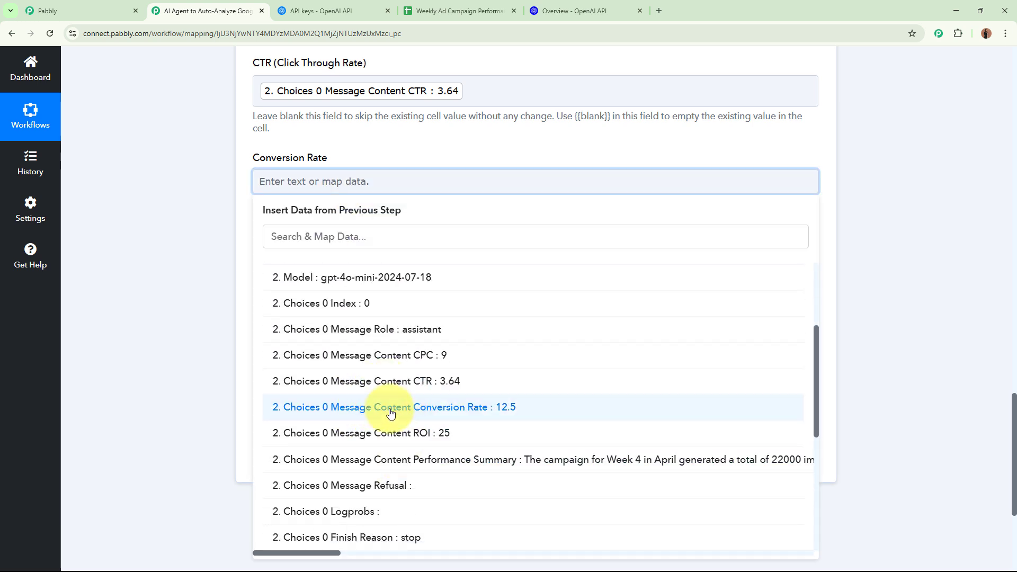
left_click(371, 405)
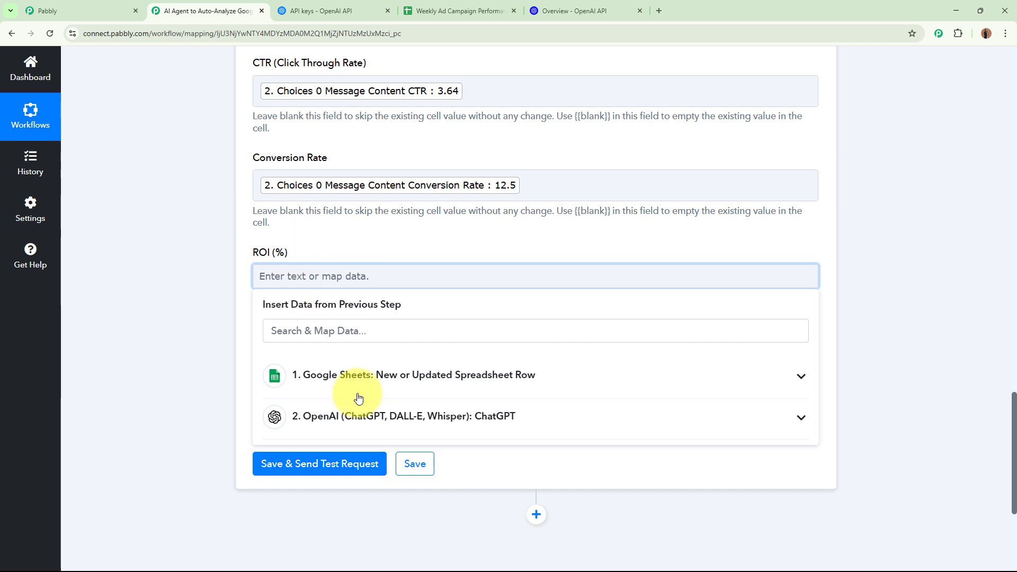
Map the ROI (%) field to the Message Content ROI value from the ChatGPT response, followed by a % sign.
left_click(397, 417)
scroll(451, 516, "down", 3)
scroll(451, 508, "down", 3)
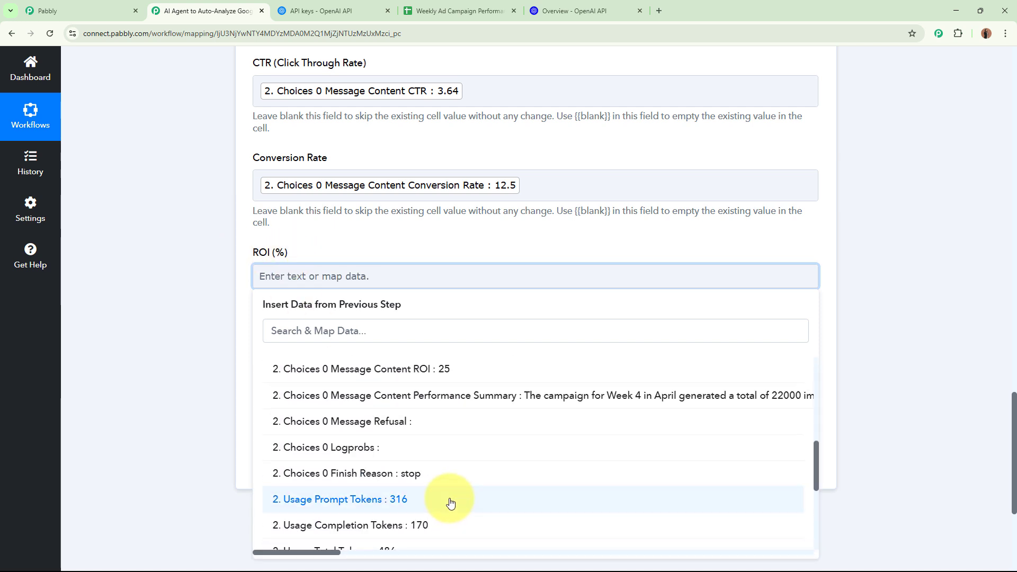
scroll(449, 504, "up", 2)
left_click(448, 475)
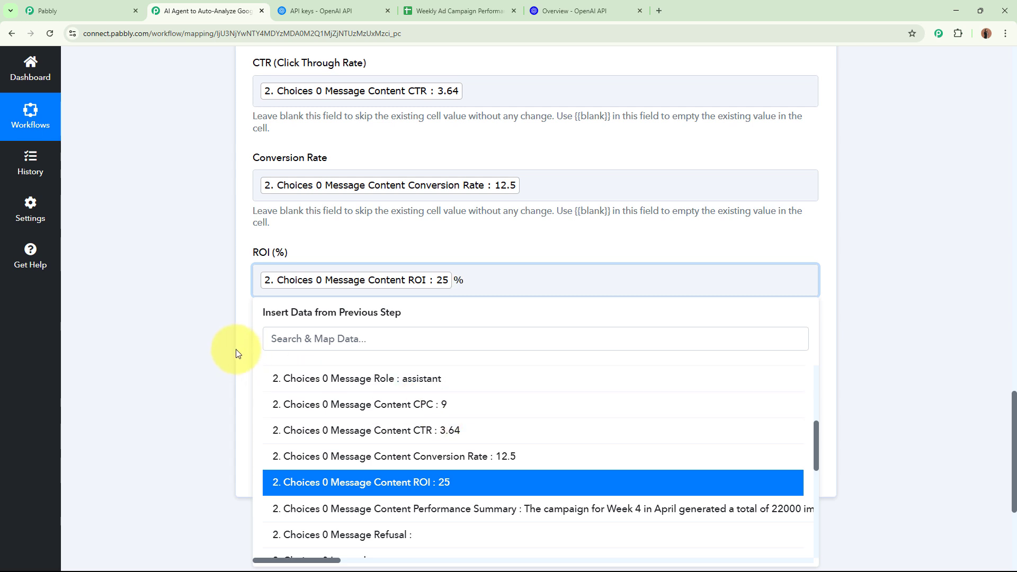
left_click(254, 271)
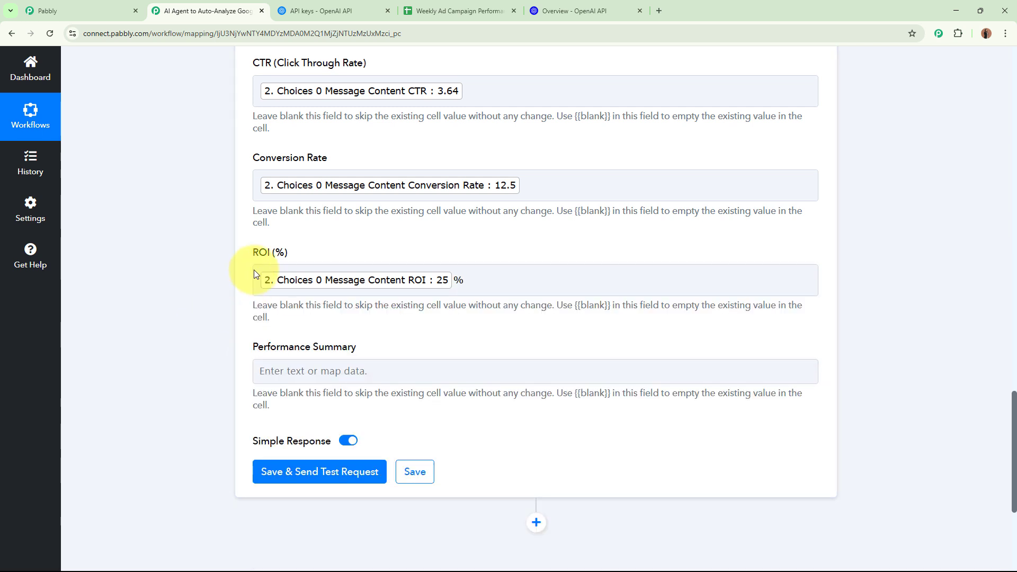
Map the Performance Summary field to the Message Content Performance Summary value from the ChatGPT response.
left_click(332, 370)
scroll(399, 411, "down", 2)
left_click(399, 411)
scroll(450, 503, "down", 5)
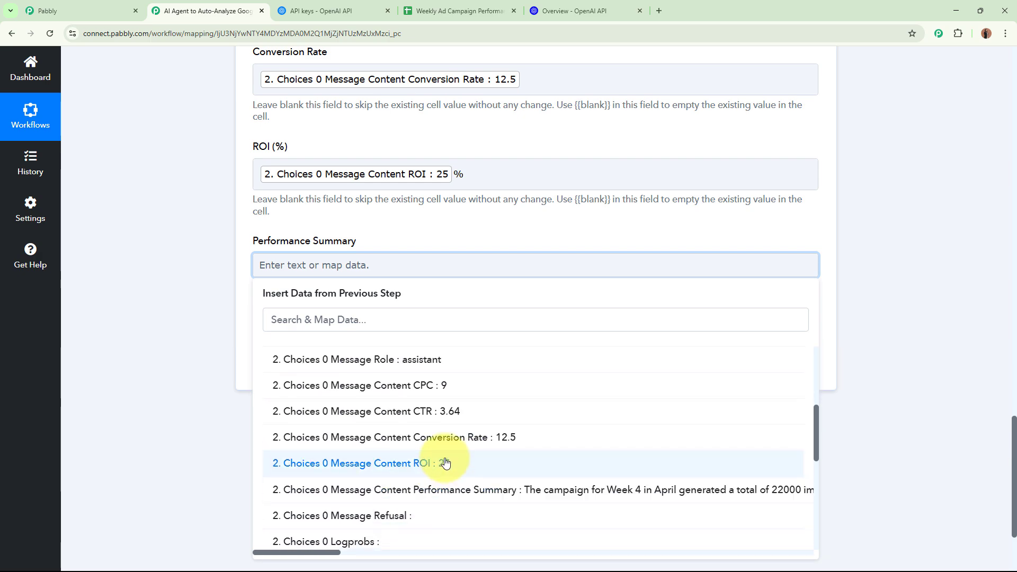
left_click(434, 482)
left_click(166, 322)
Save the Update Row action with a test request, then collapse the action in the workflow.
scroll(163, 322, "up", 8)
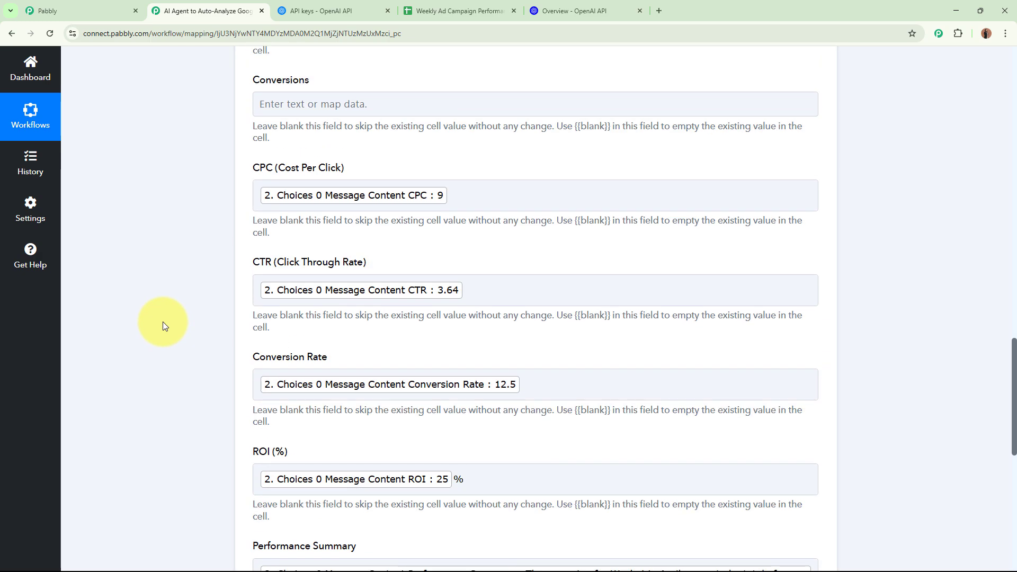
scroll(162, 322, "down", 12)
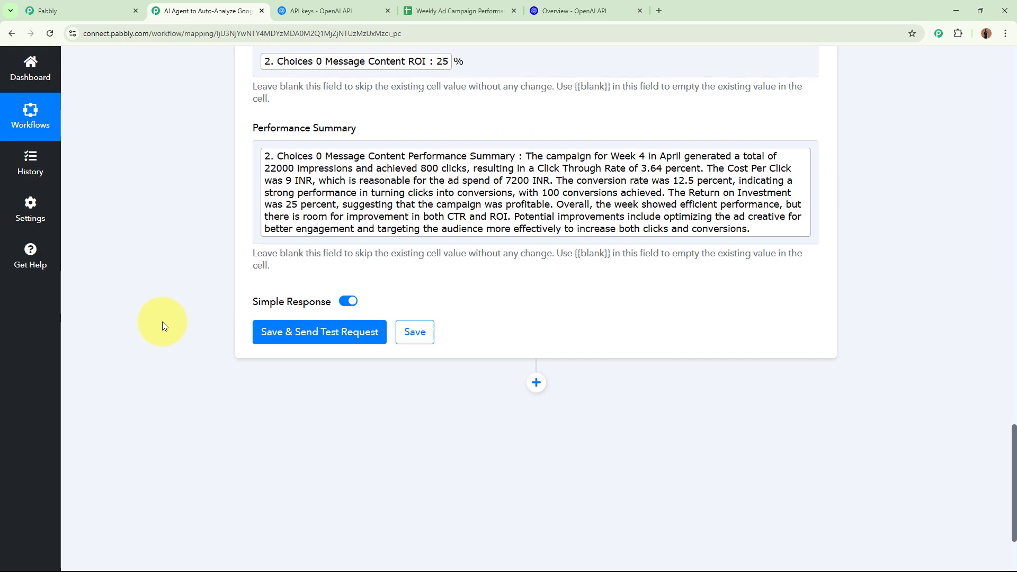
left_click(258, 229)
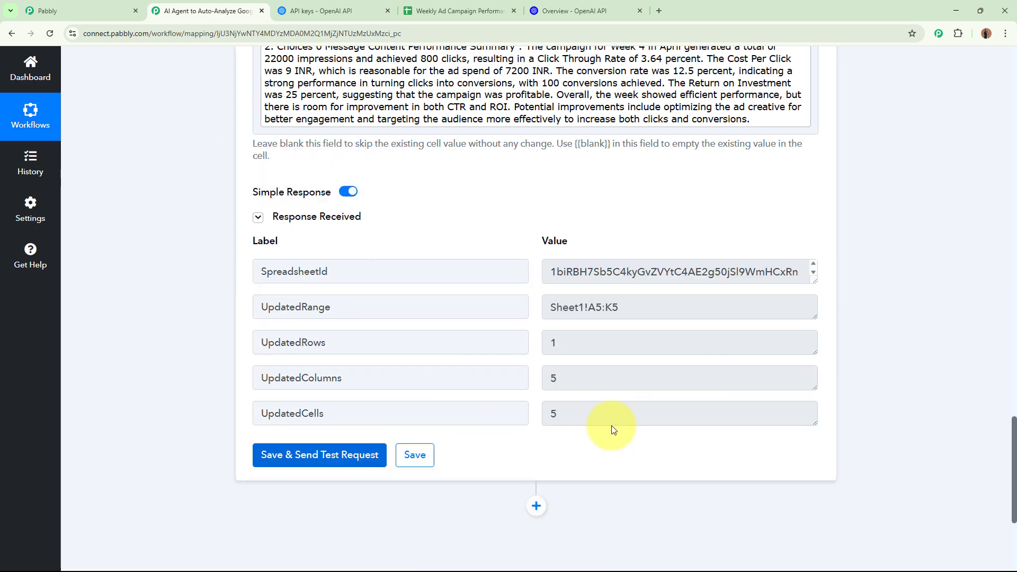
scroll(850, 333, "up", 15)
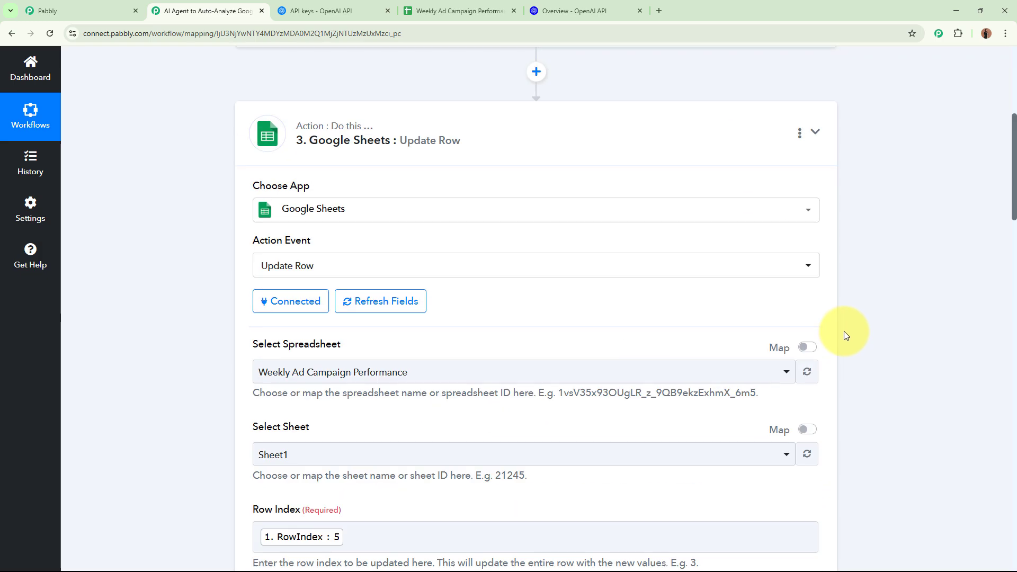
scroll(843, 331, "up", 5)
left_click(553, 397)
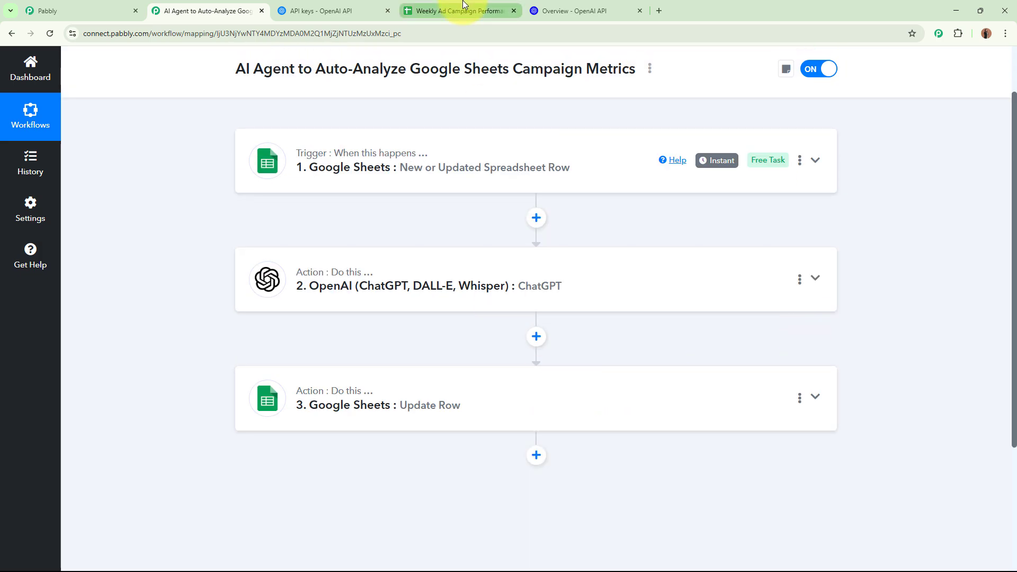
Check the Week 4 row's CPC, CTR, Conversion Rate, ROI and Performance Summary cells in the Google Sheets spreadsheet.
left_click(459, 11)
left_click_drag(535, 414, 828, 406)
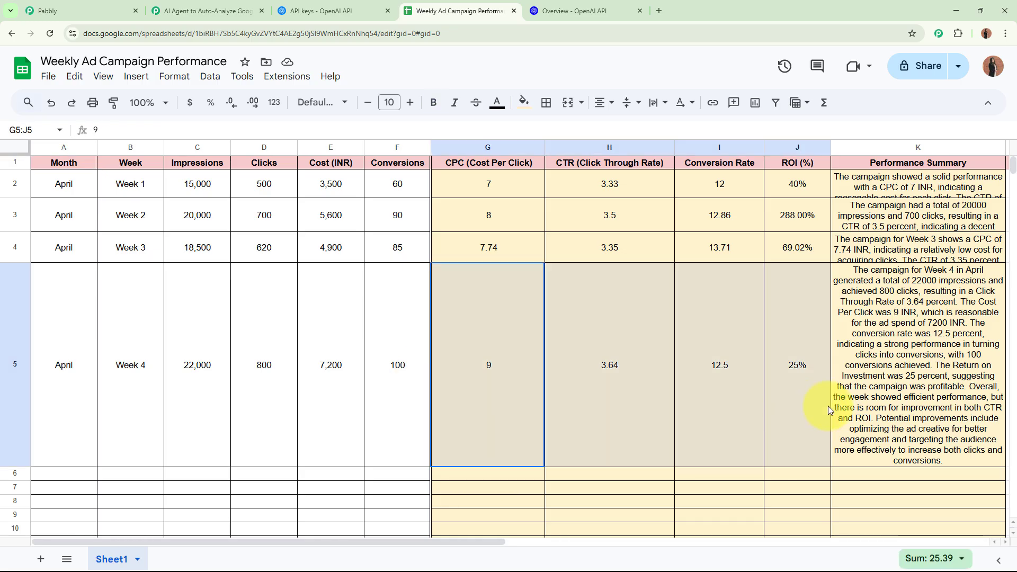
left_click(774, 415)
left_click_drag(380, 542, 465, 541)
left_click(306, 427)
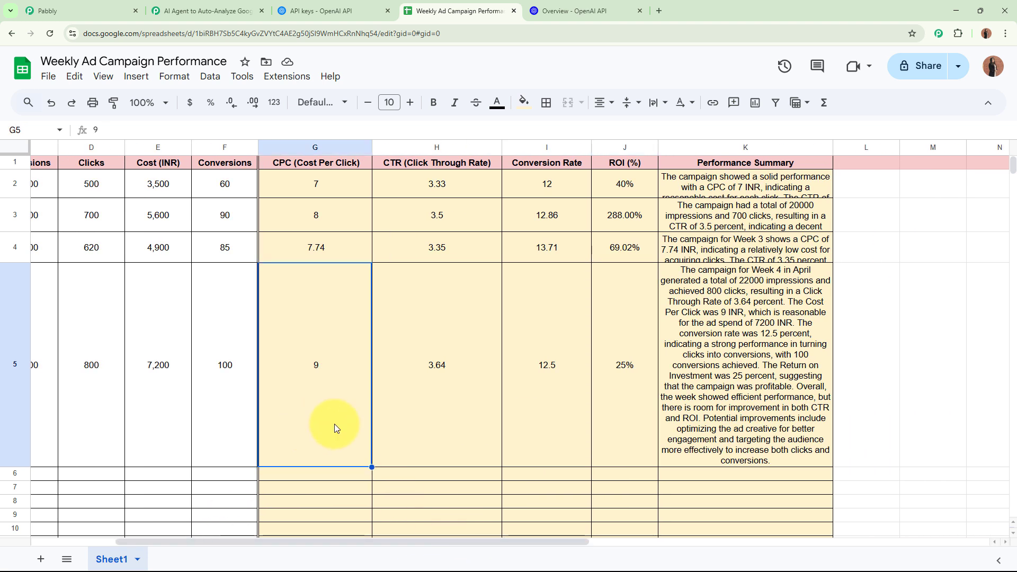
left_click(475, 418)
left_click(554, 422)
left_click(606, 434)
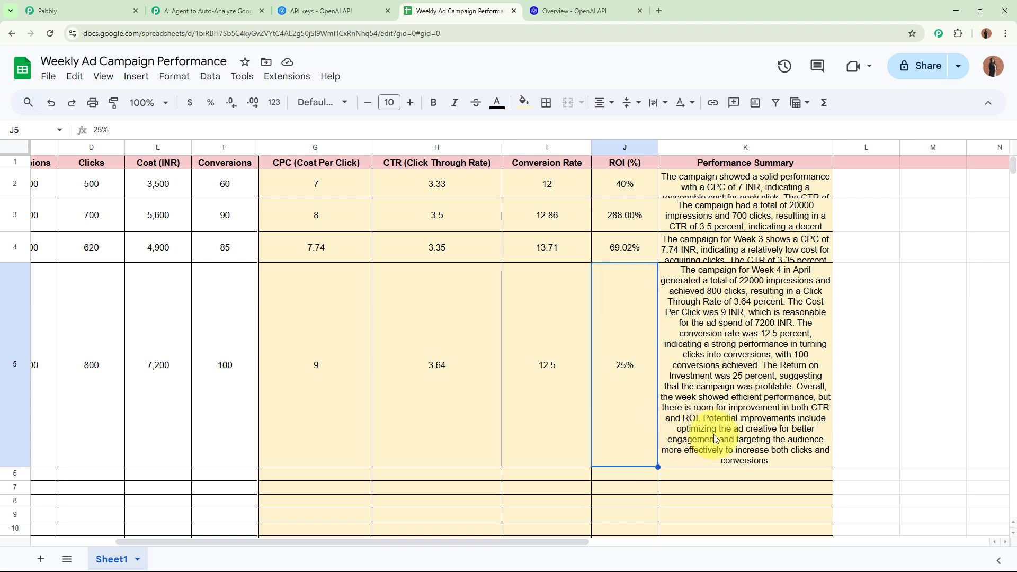
left_click(720, 435)
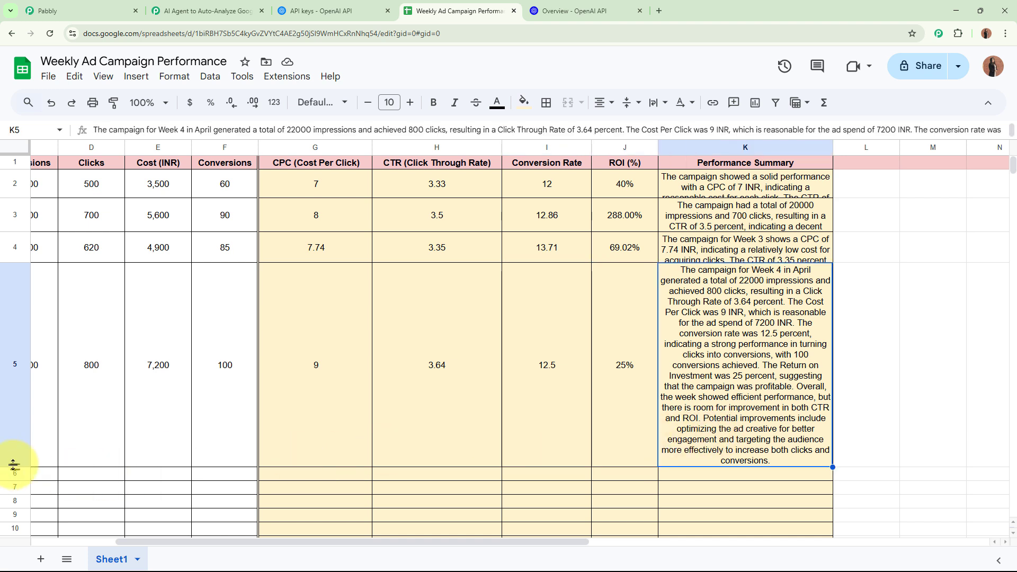
Shrink the Week 4 row's height to match the rows above and return to the Pabbly Connect workflow.
left_click_drag(13, 466, 16, 292)
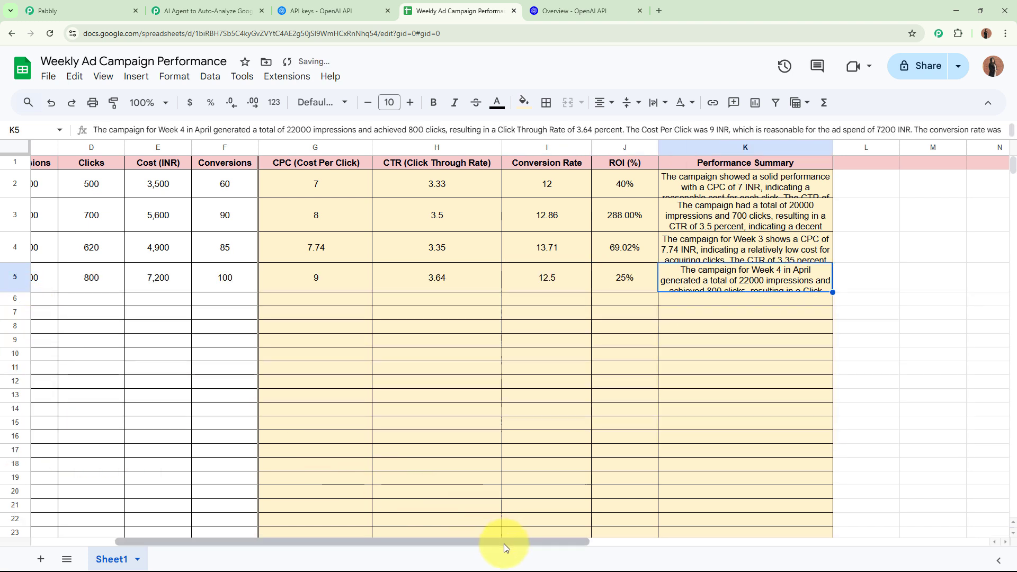
left_click_drag(504, 543, 154, 523)
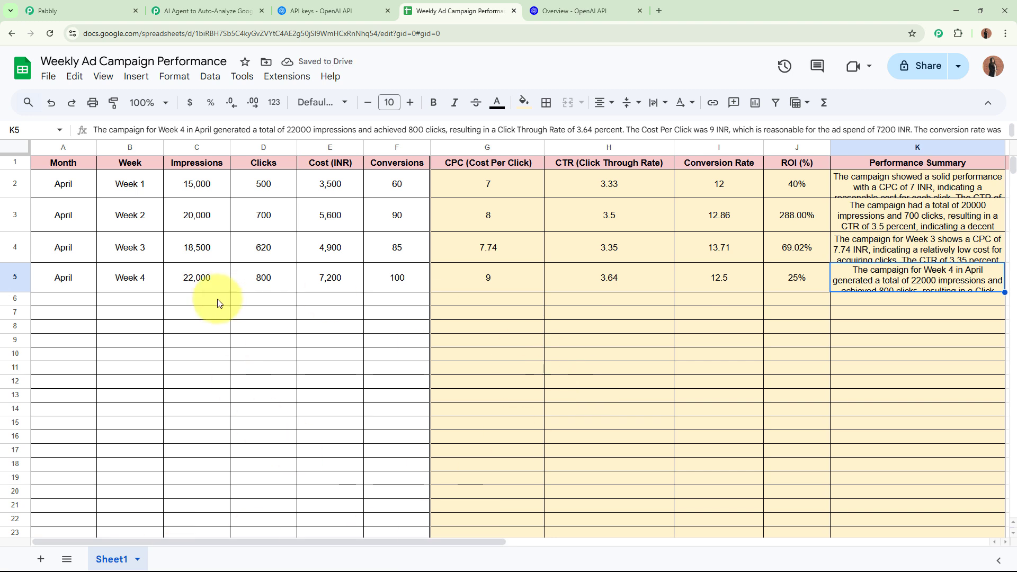
left_click(223, 10)
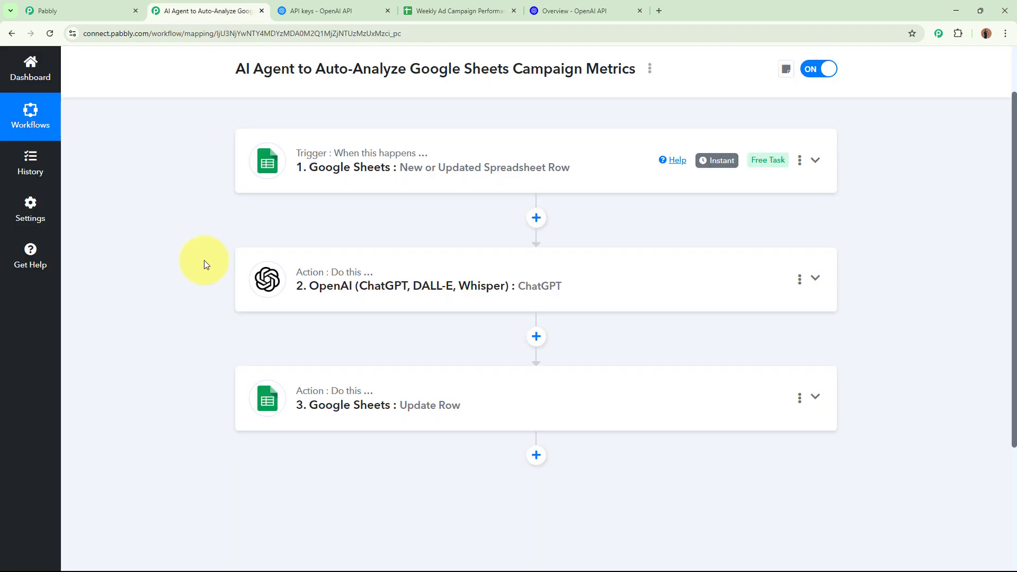
scroll(158, 271, "up", 2)
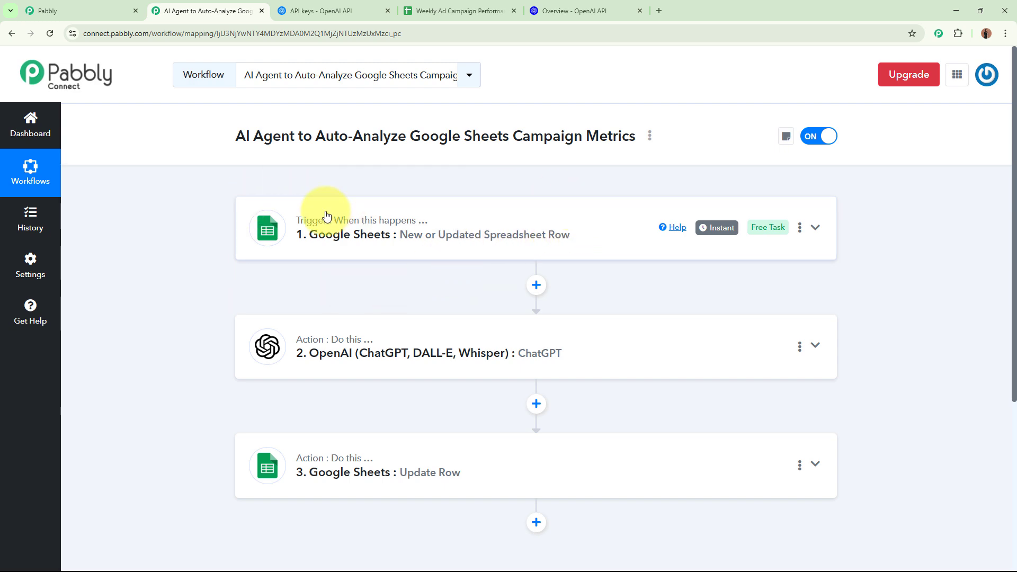
Review the Week 4 input cells from Month to Conversions in Google Sheets, then look over the workflow's three steps in Pabbly Connect.
left_click(450, 11)
left_click_drag(75, 276, 369, 279)
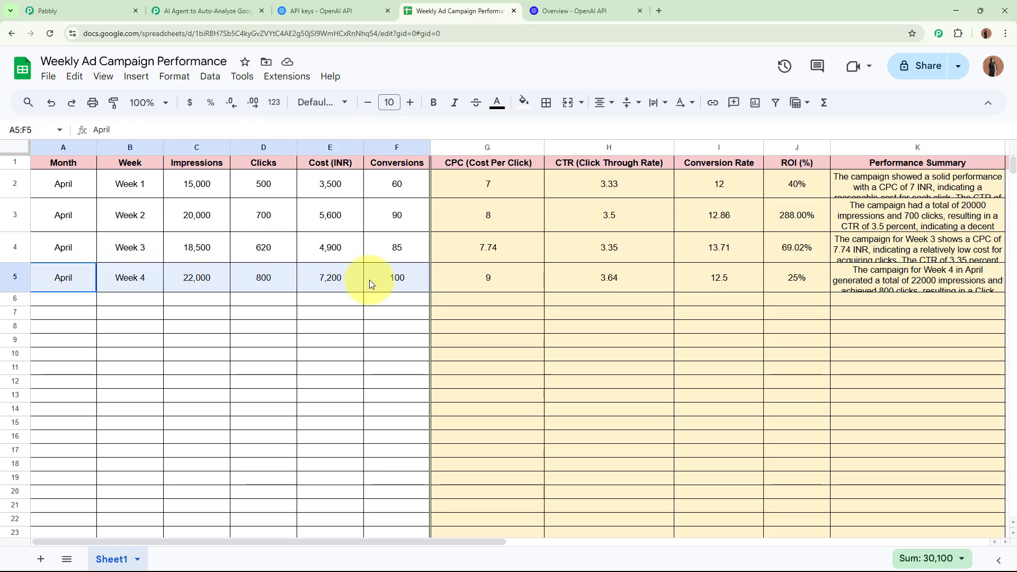
left_click(357, 362)
left_click(209, 11)
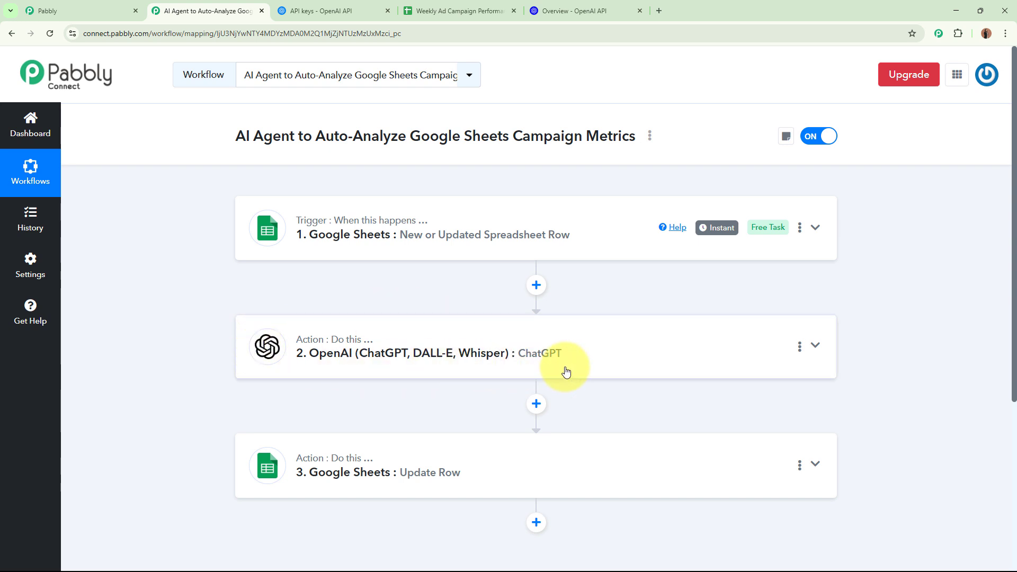
scroll(565, 372, "down", 2)
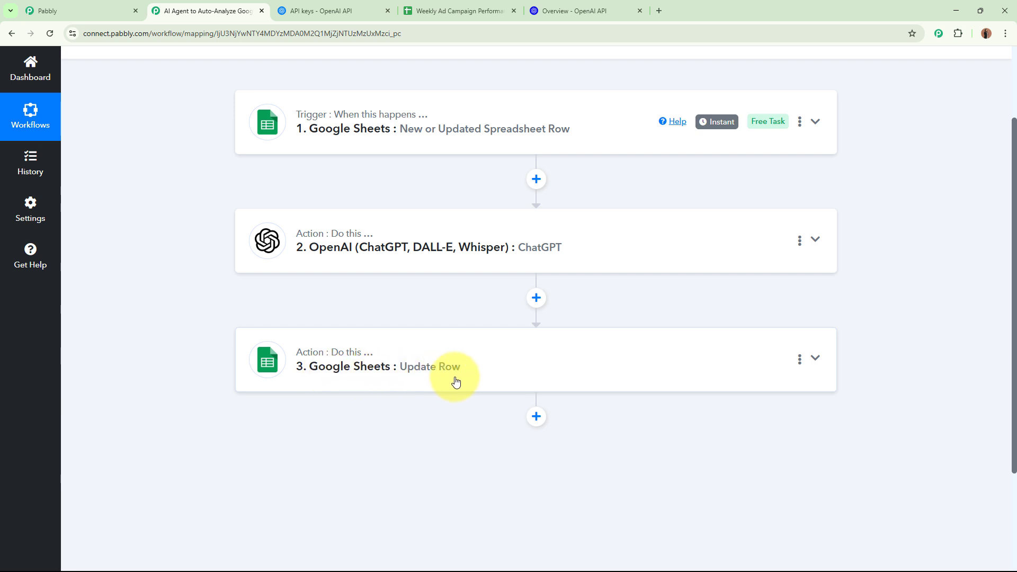
scroll(454, 381, "up", 2)
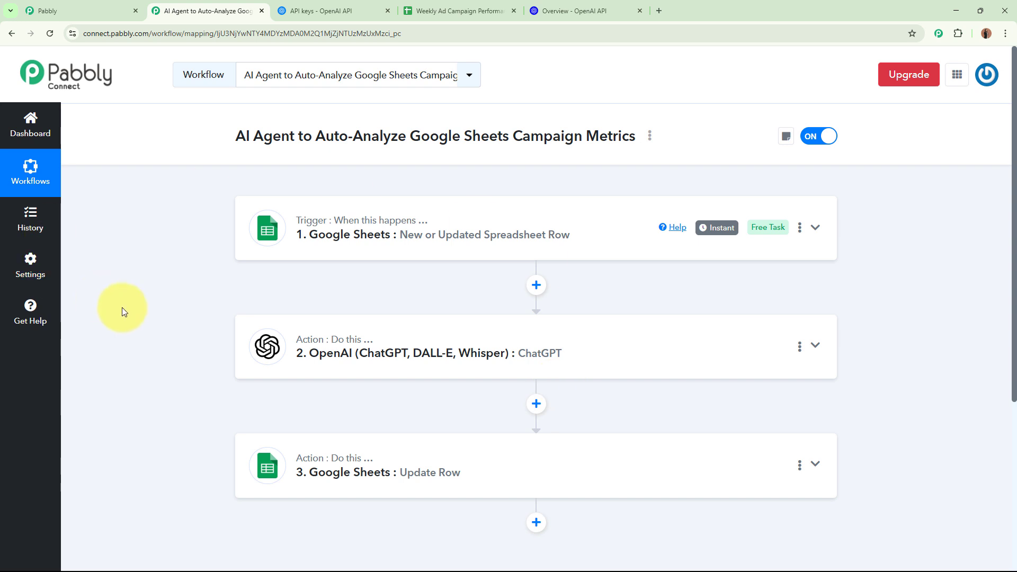